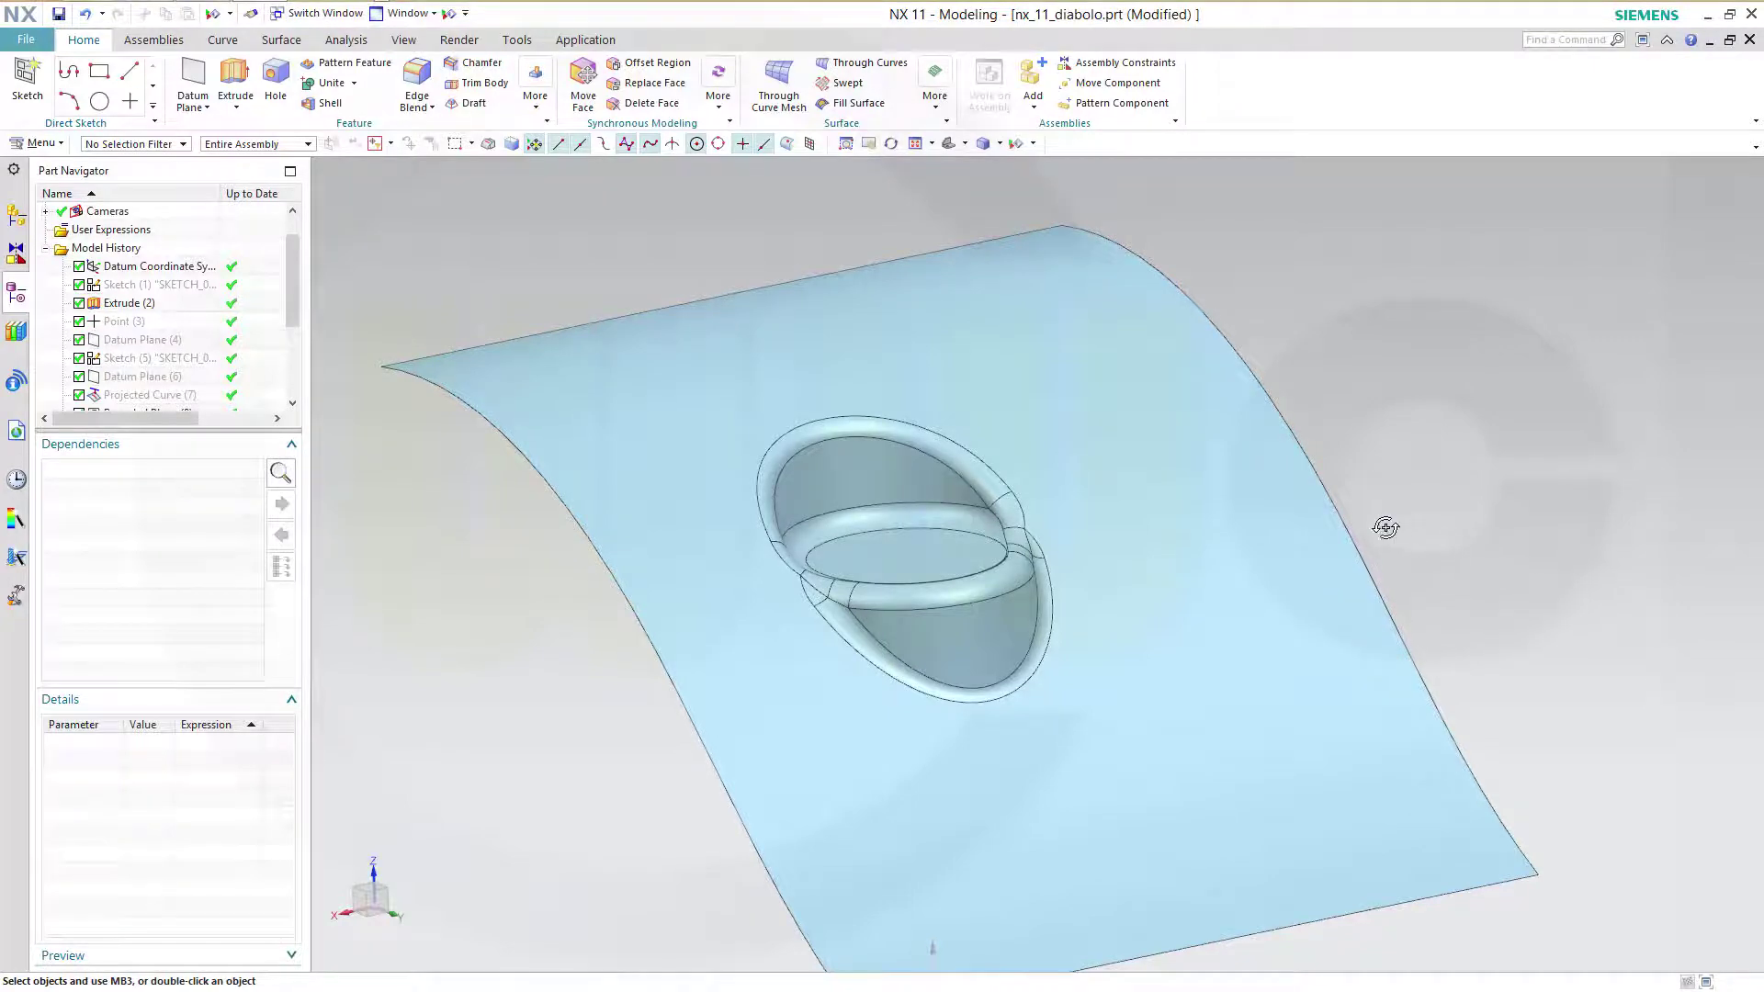
Step: Orbit the finished diabolo model to view it before clearing its history
mouse_move(1384, 529)
middle_down()
mouse_move(1442, 563)
mouse_move(1457, 551)
mouse_move(1376, 507)
mouse_move(1374, 453)
mouse_move(1405, 500)
mouse_move(1406, 547)
mouse_move(1393, 497)
mouse_move(1402, 524)
mouse_move(1454, 504)
mouse_move(1434, 536)
mouse_move(1405, 488)
mouse_move(1397, 526)
middle_up()
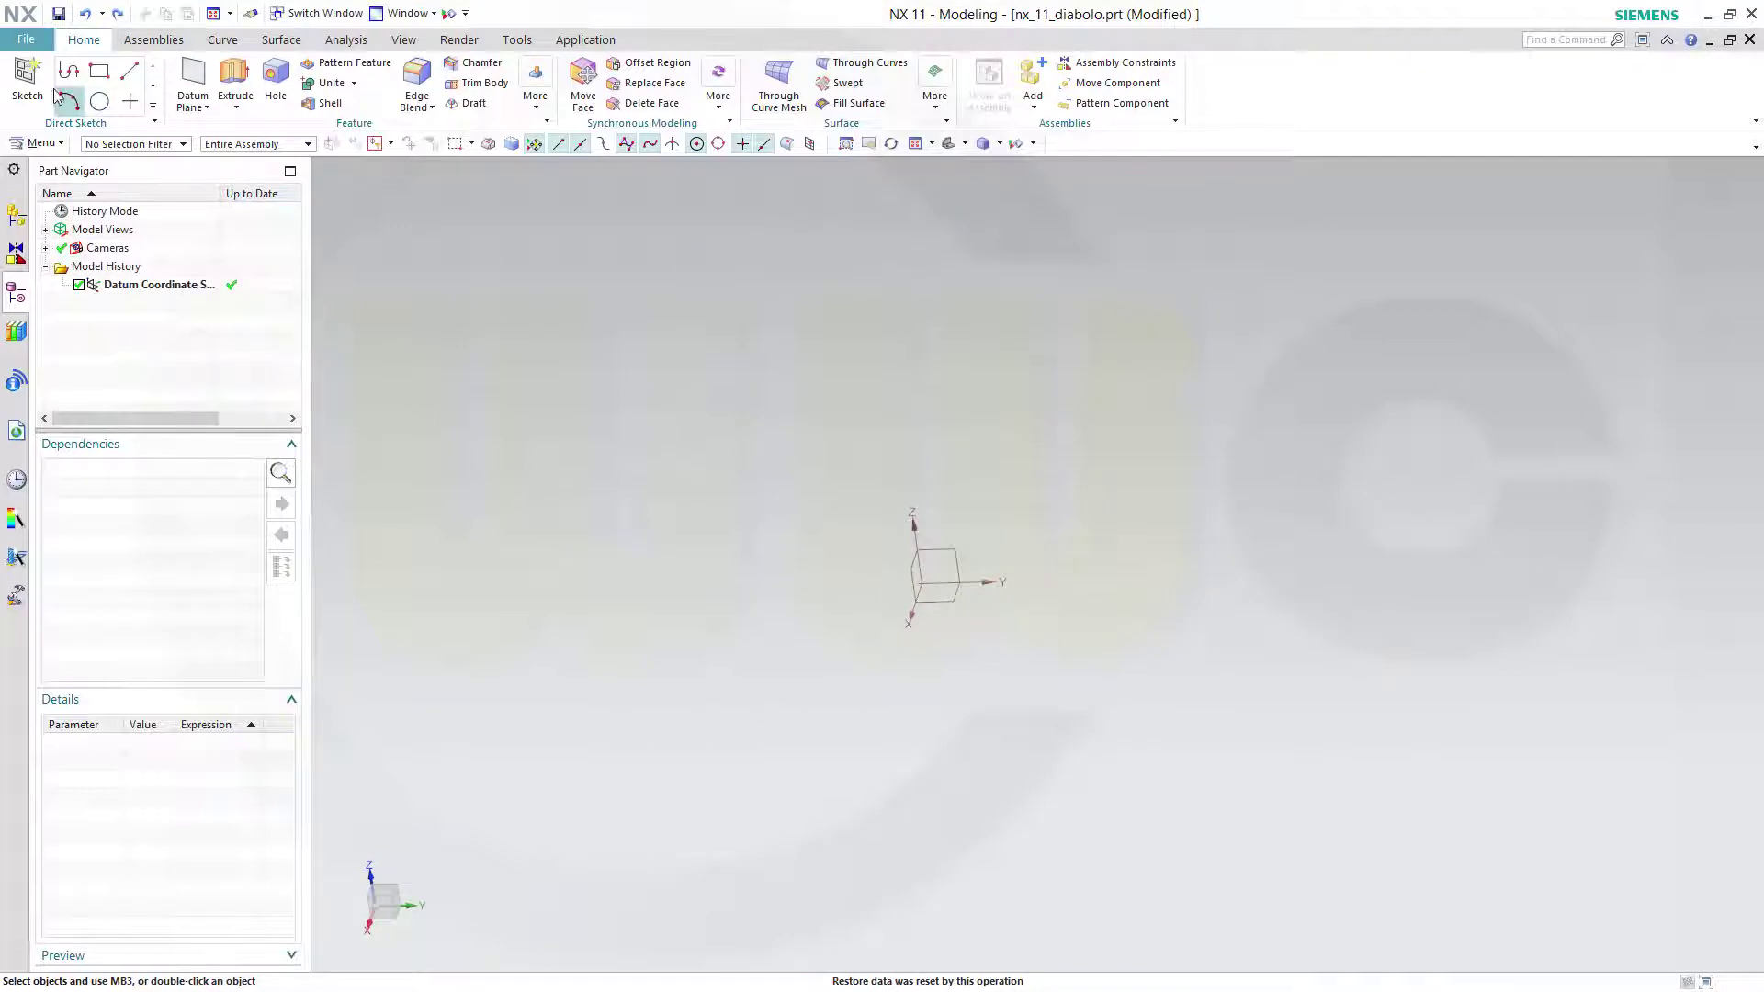
Step: Create a new sketch on the datum XY plane
click(27, 81)
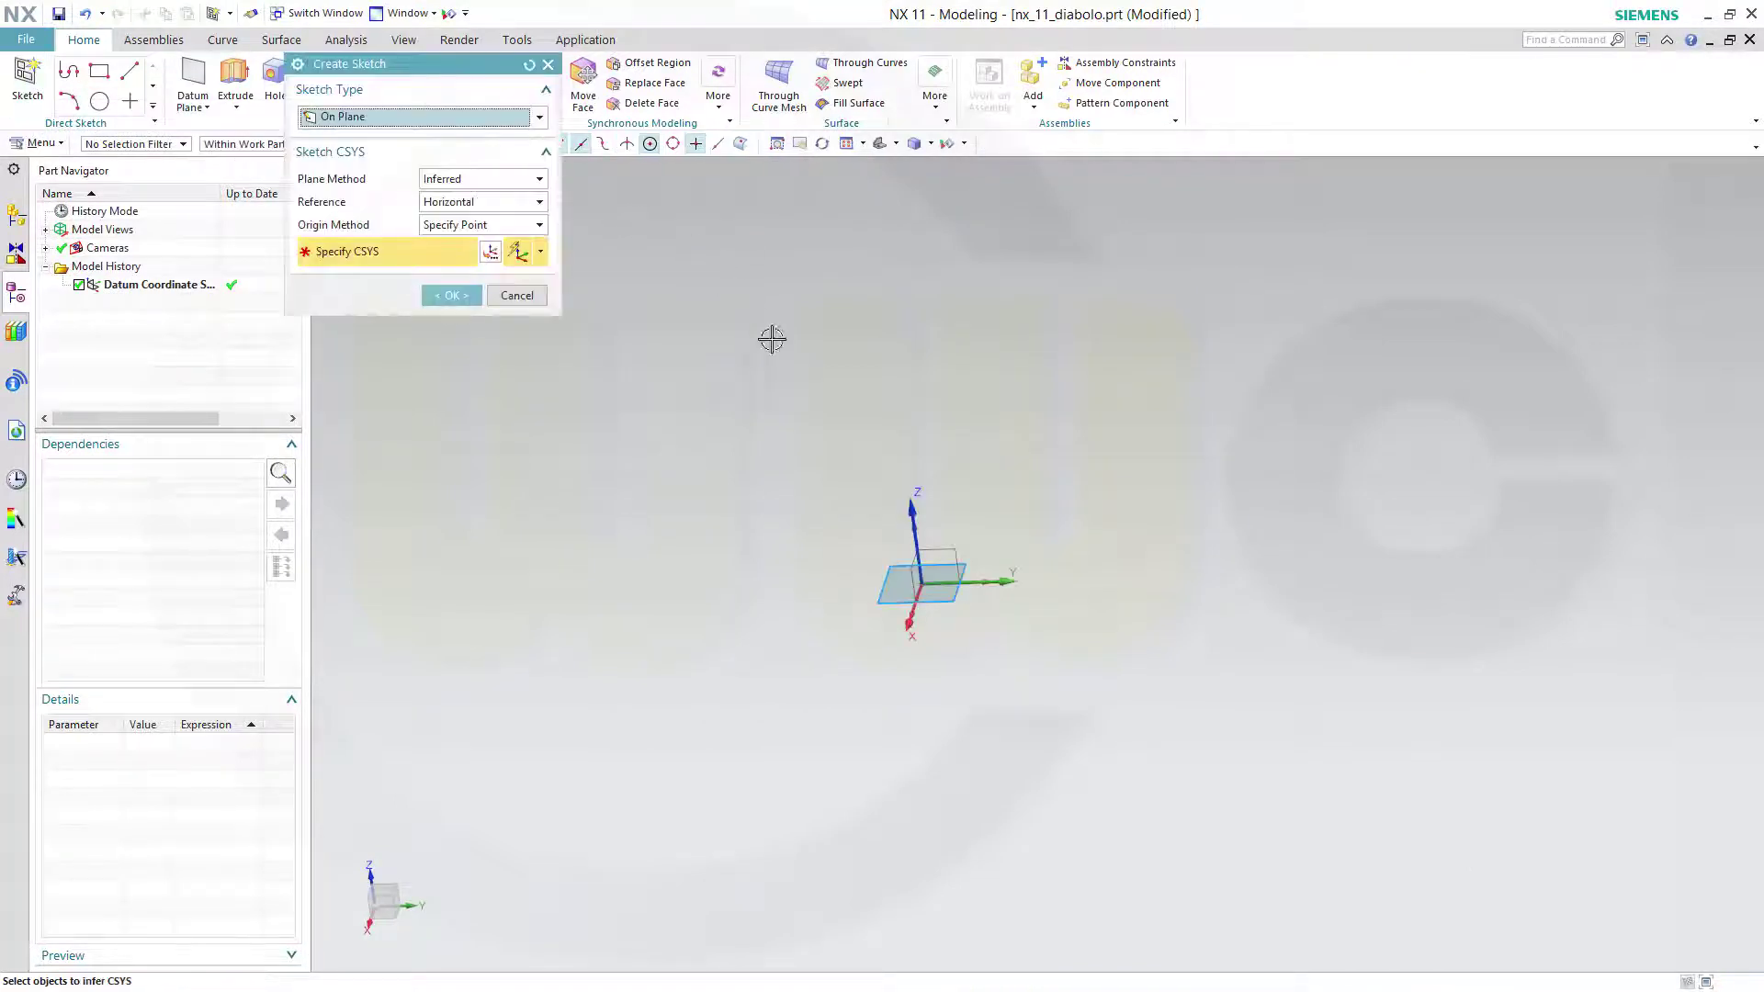
click(924, 579)
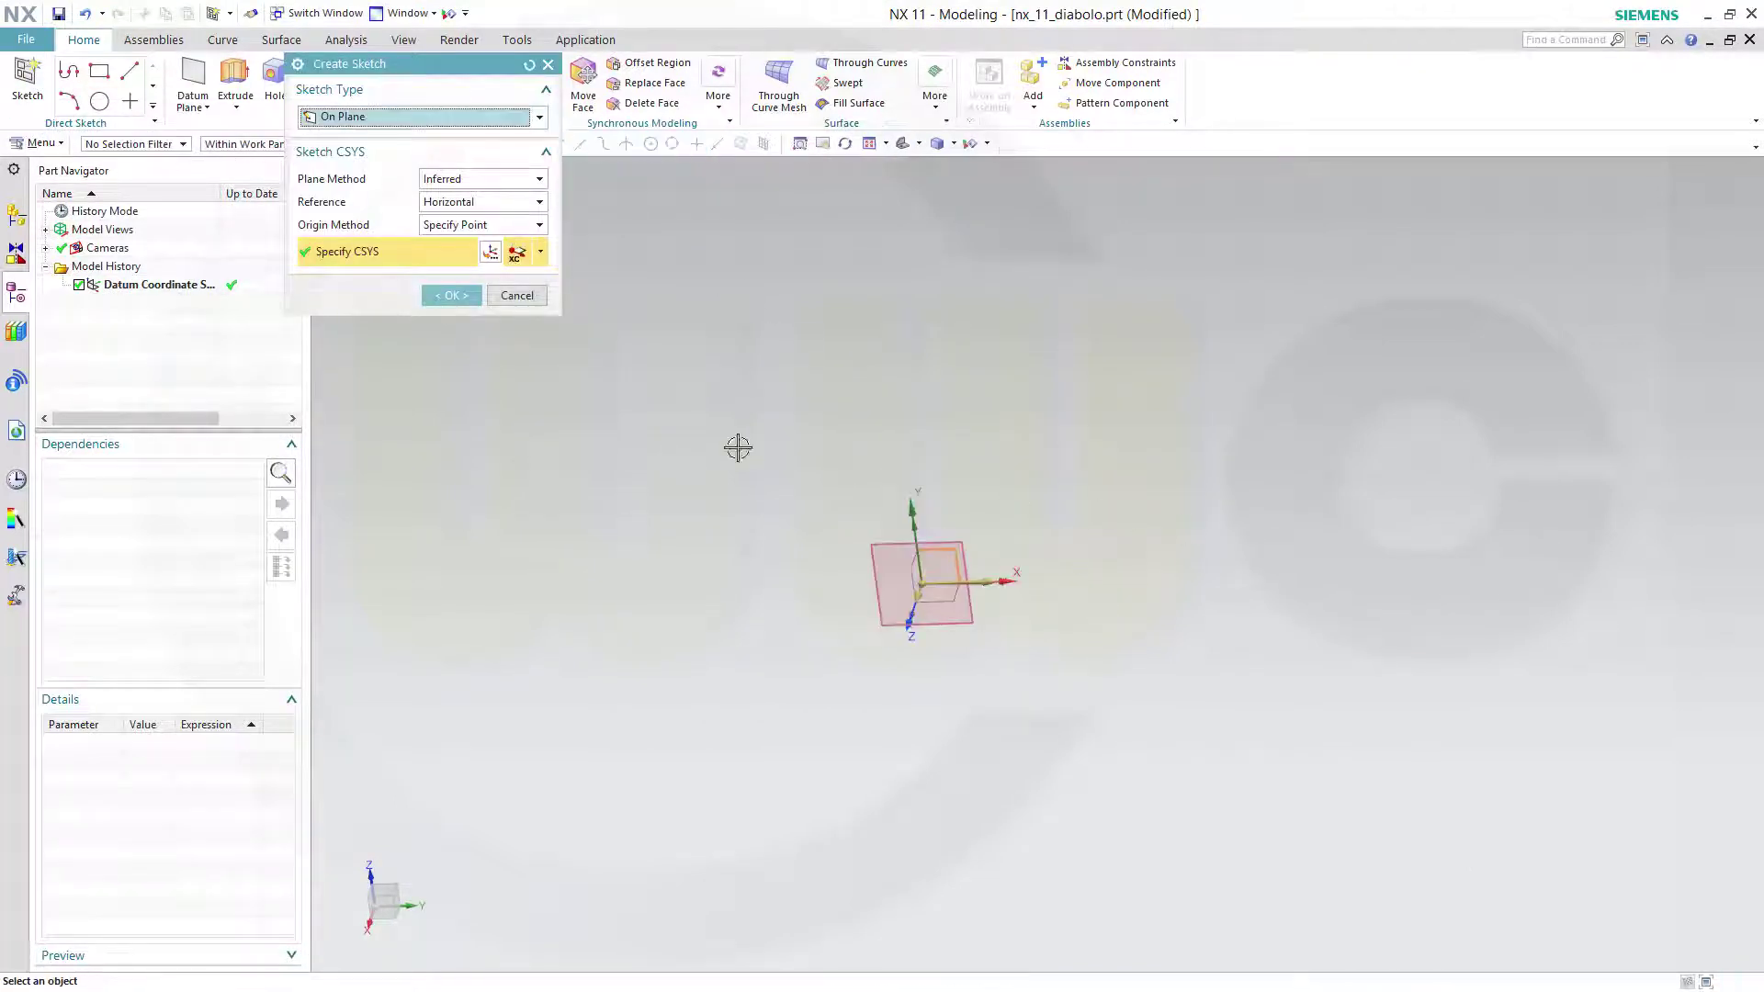
click(435, 301)
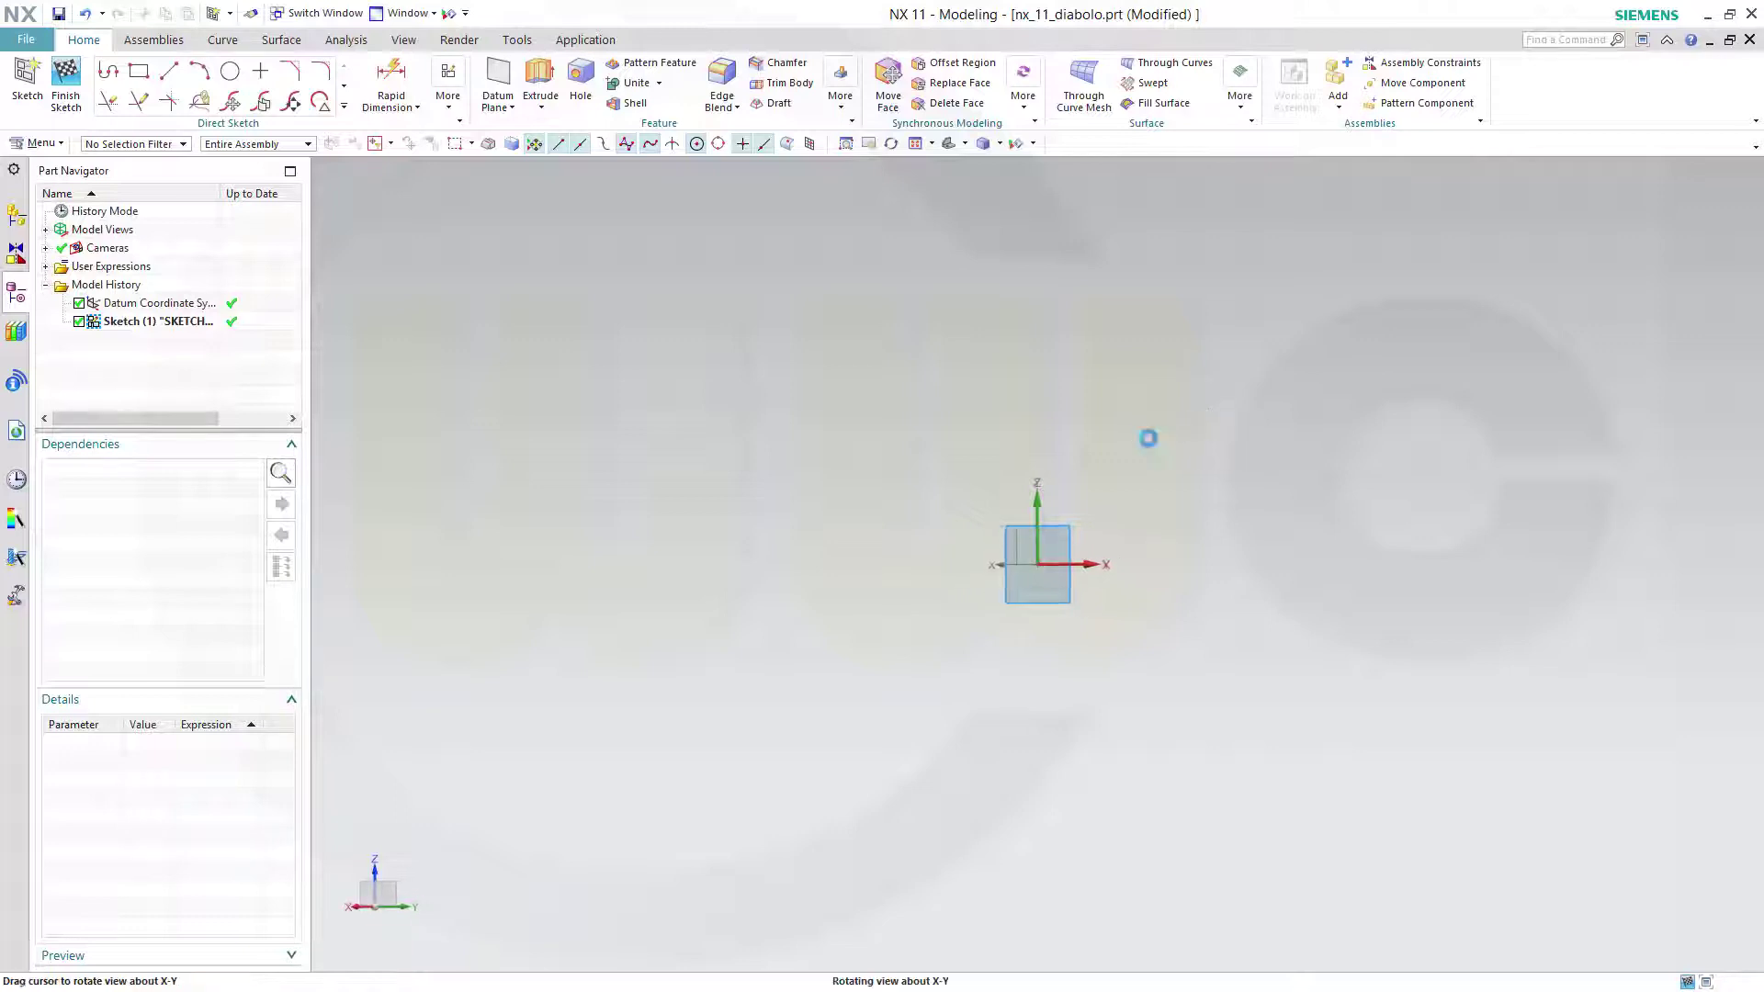
mouse_move(1166, 453)
middle_down()
mouse_move(803, 551)
mouse_move(881, 546)
middle_up()
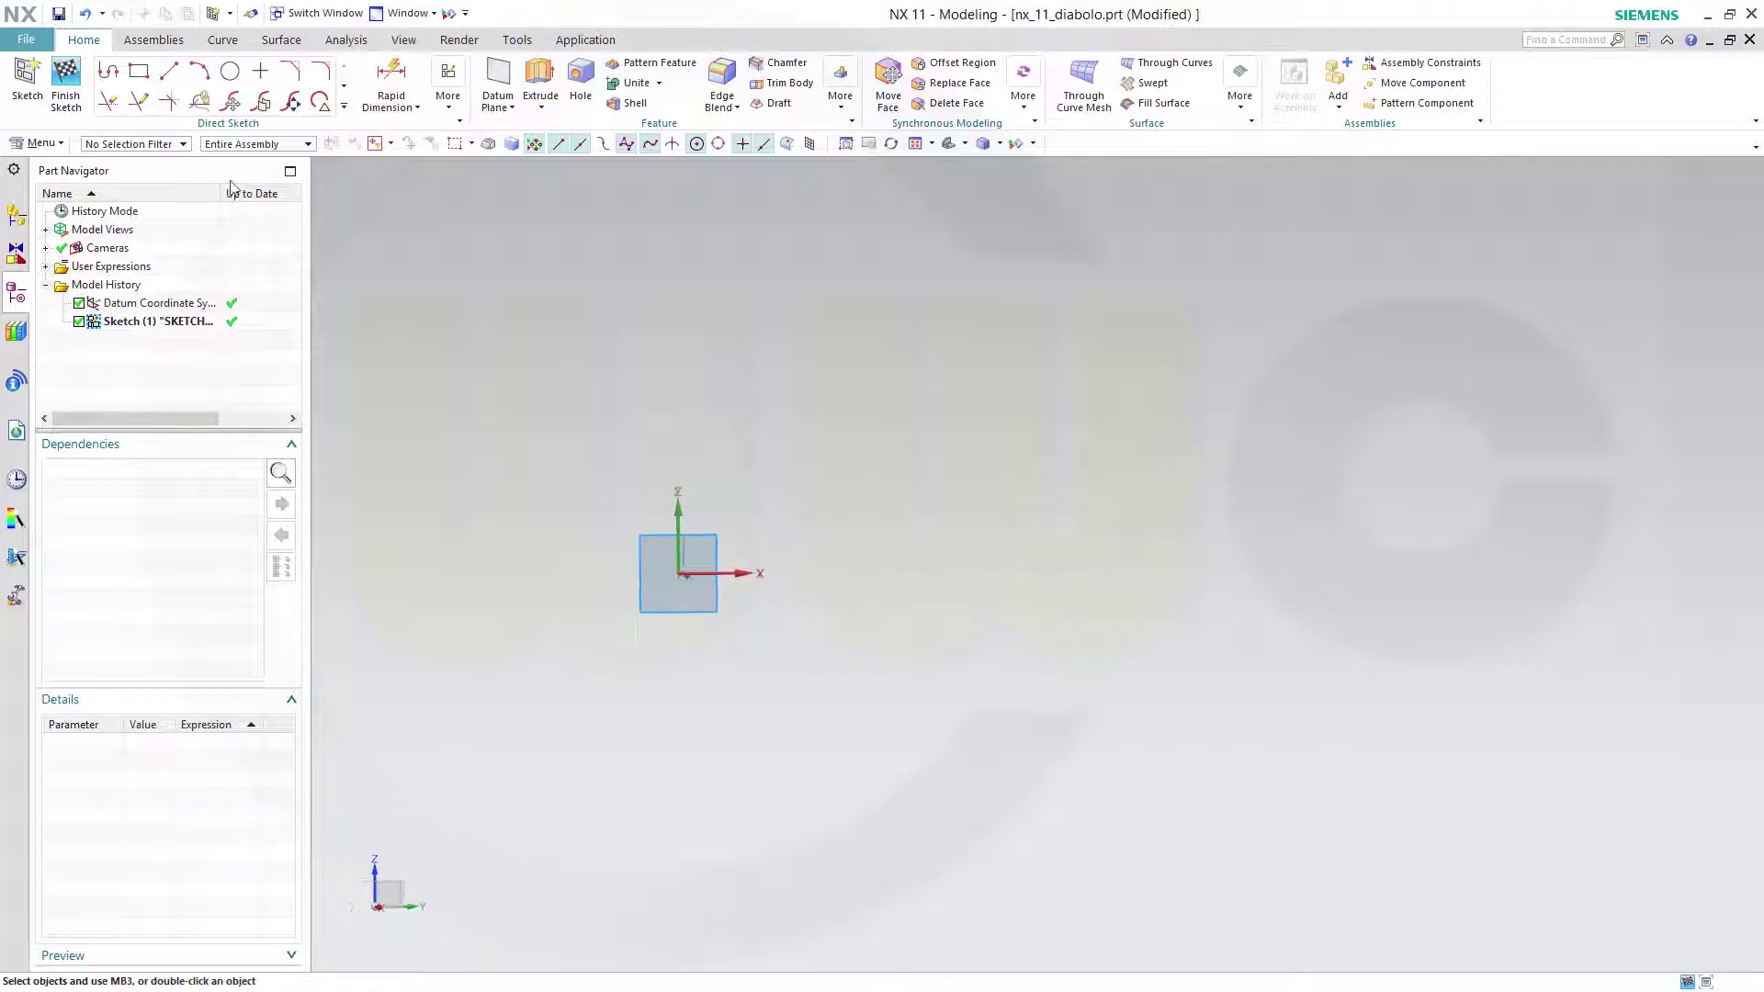
Step: Draw an S-shaped Studio Spline through five points rising toward the top
click(345, 88)
click(169, 71)
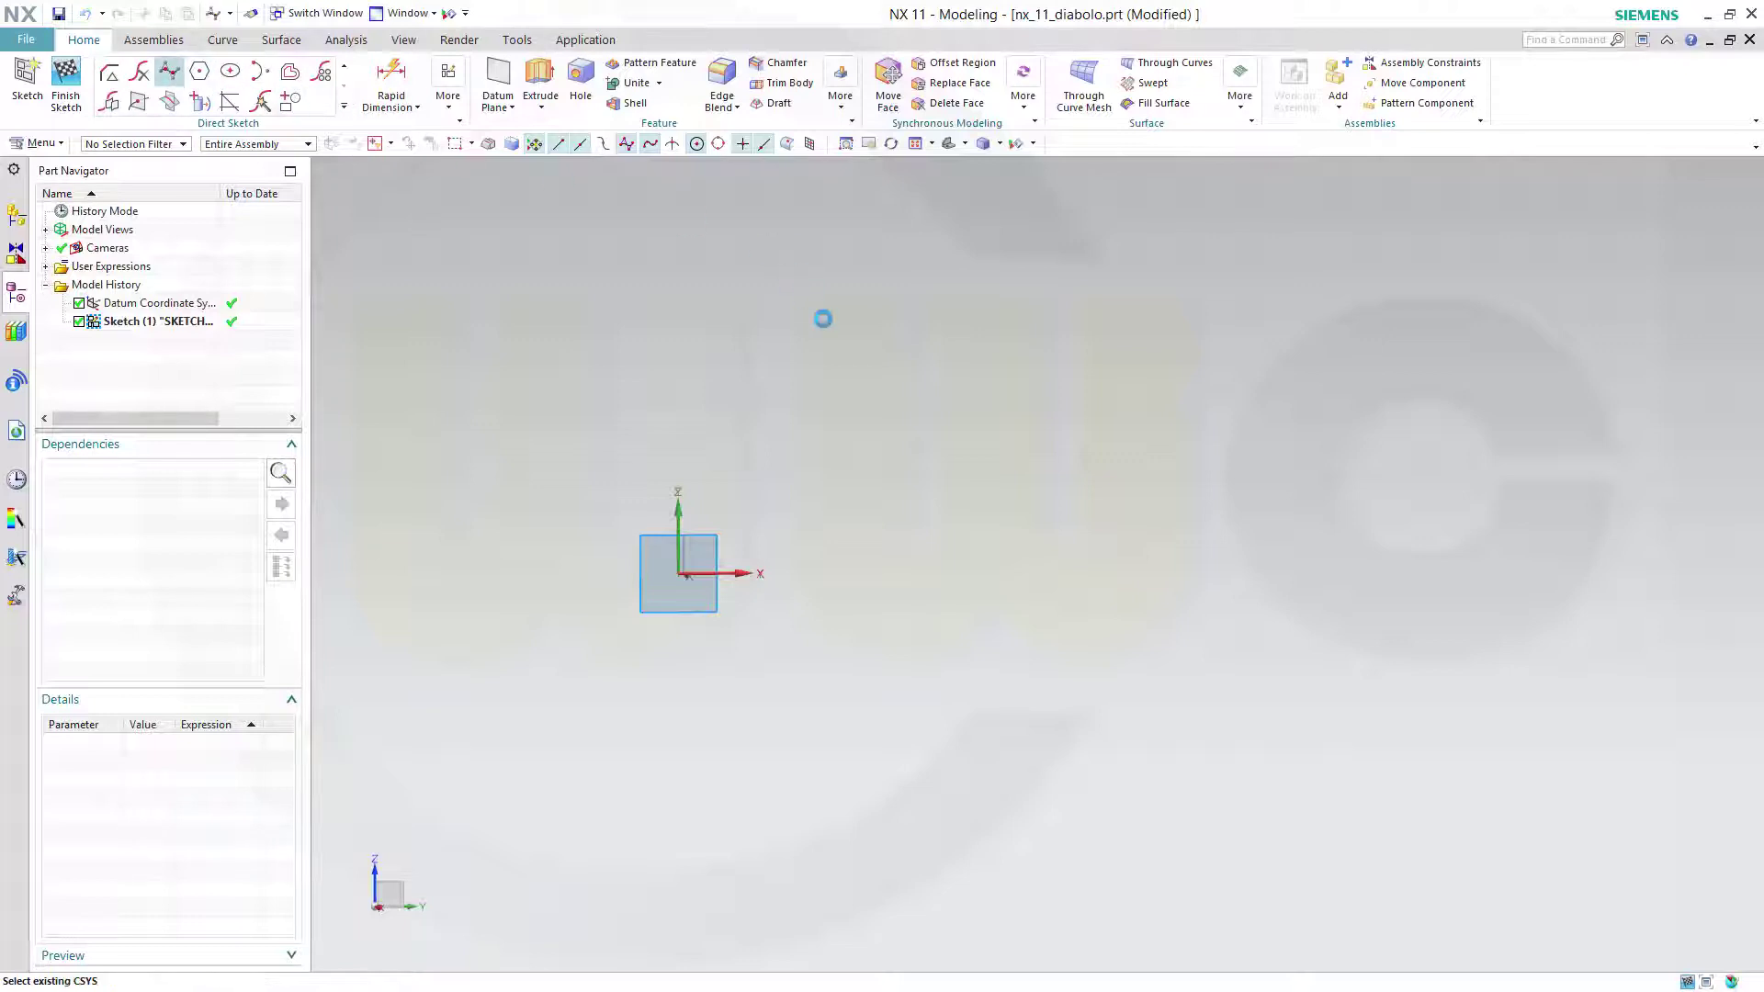
click(1295, 544)
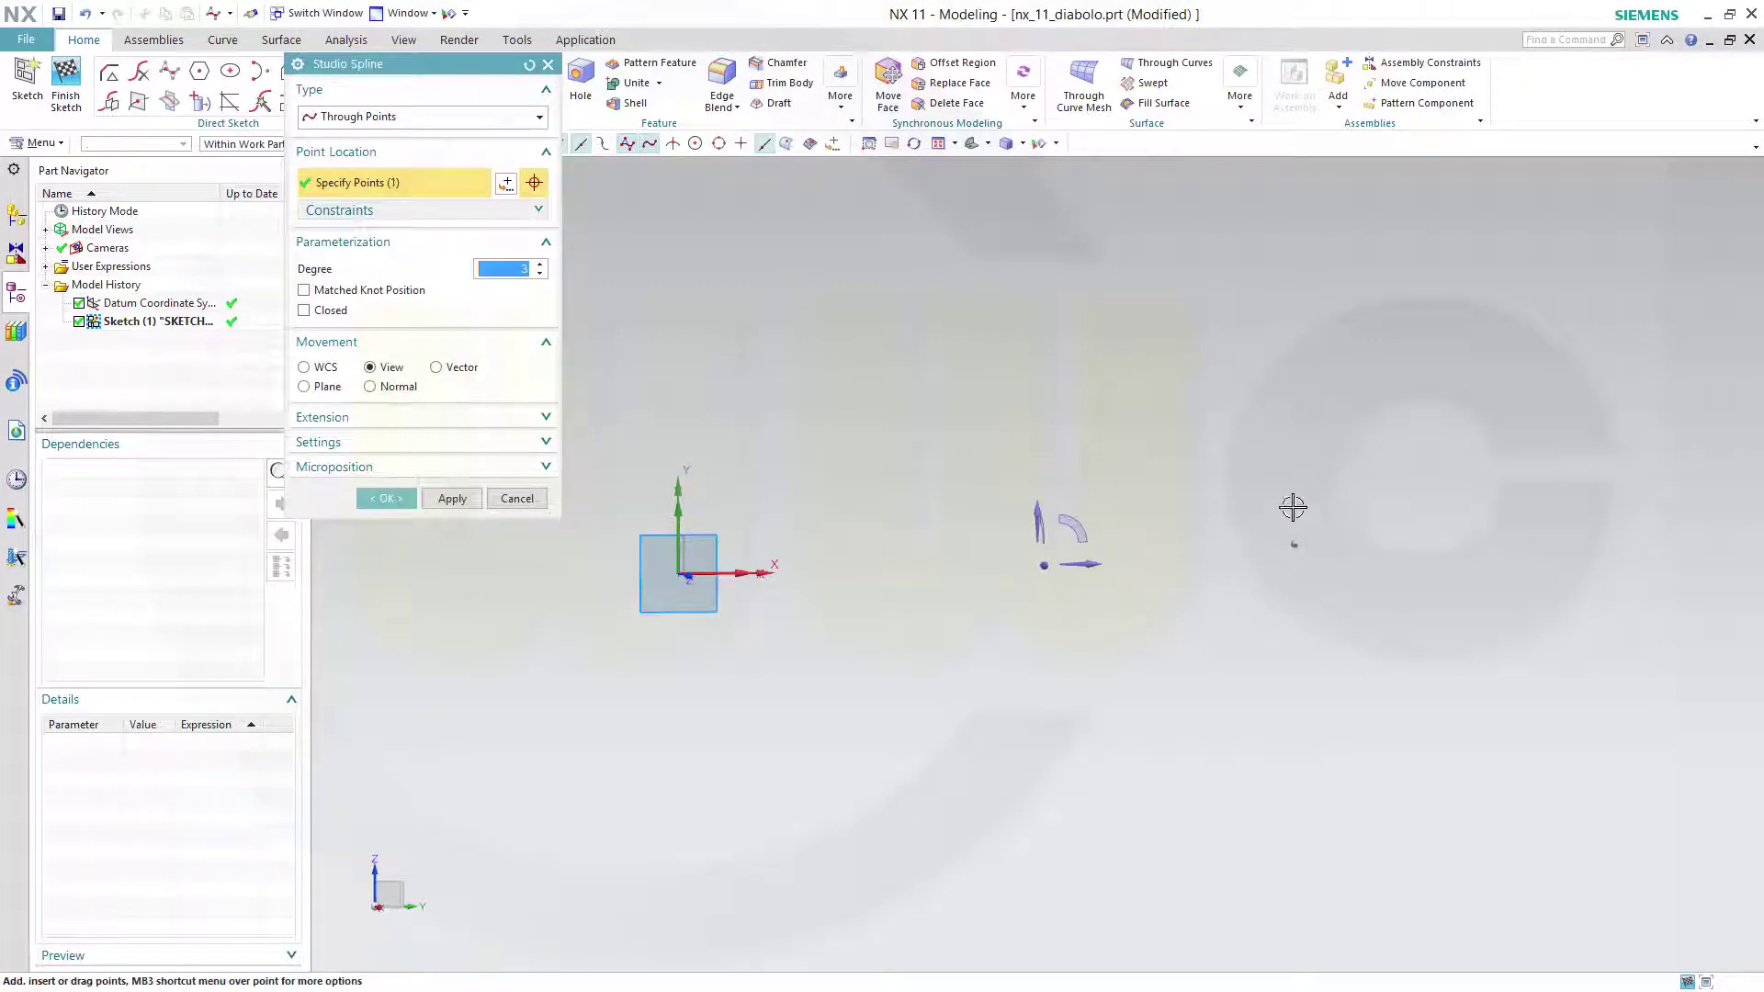
click(1195, 407)
click(1047, 303)
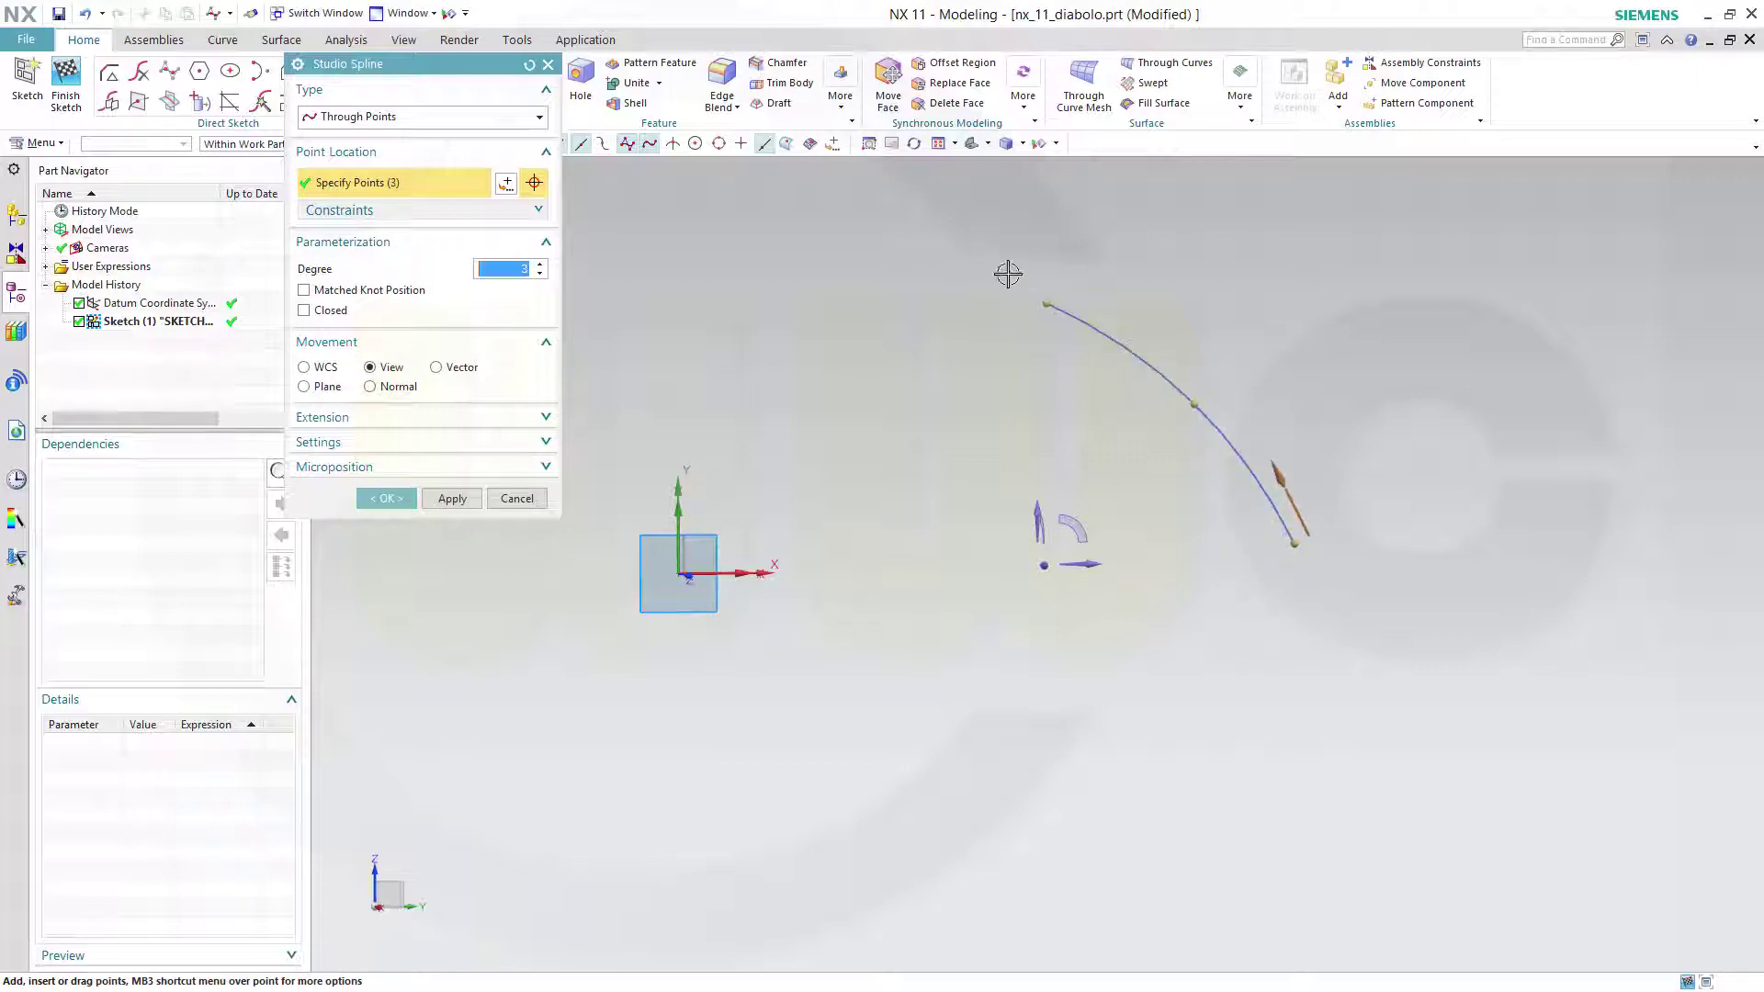
click(837, 232)
shift+middle_drag(821, 281, 830, 468)
click(721, 377)
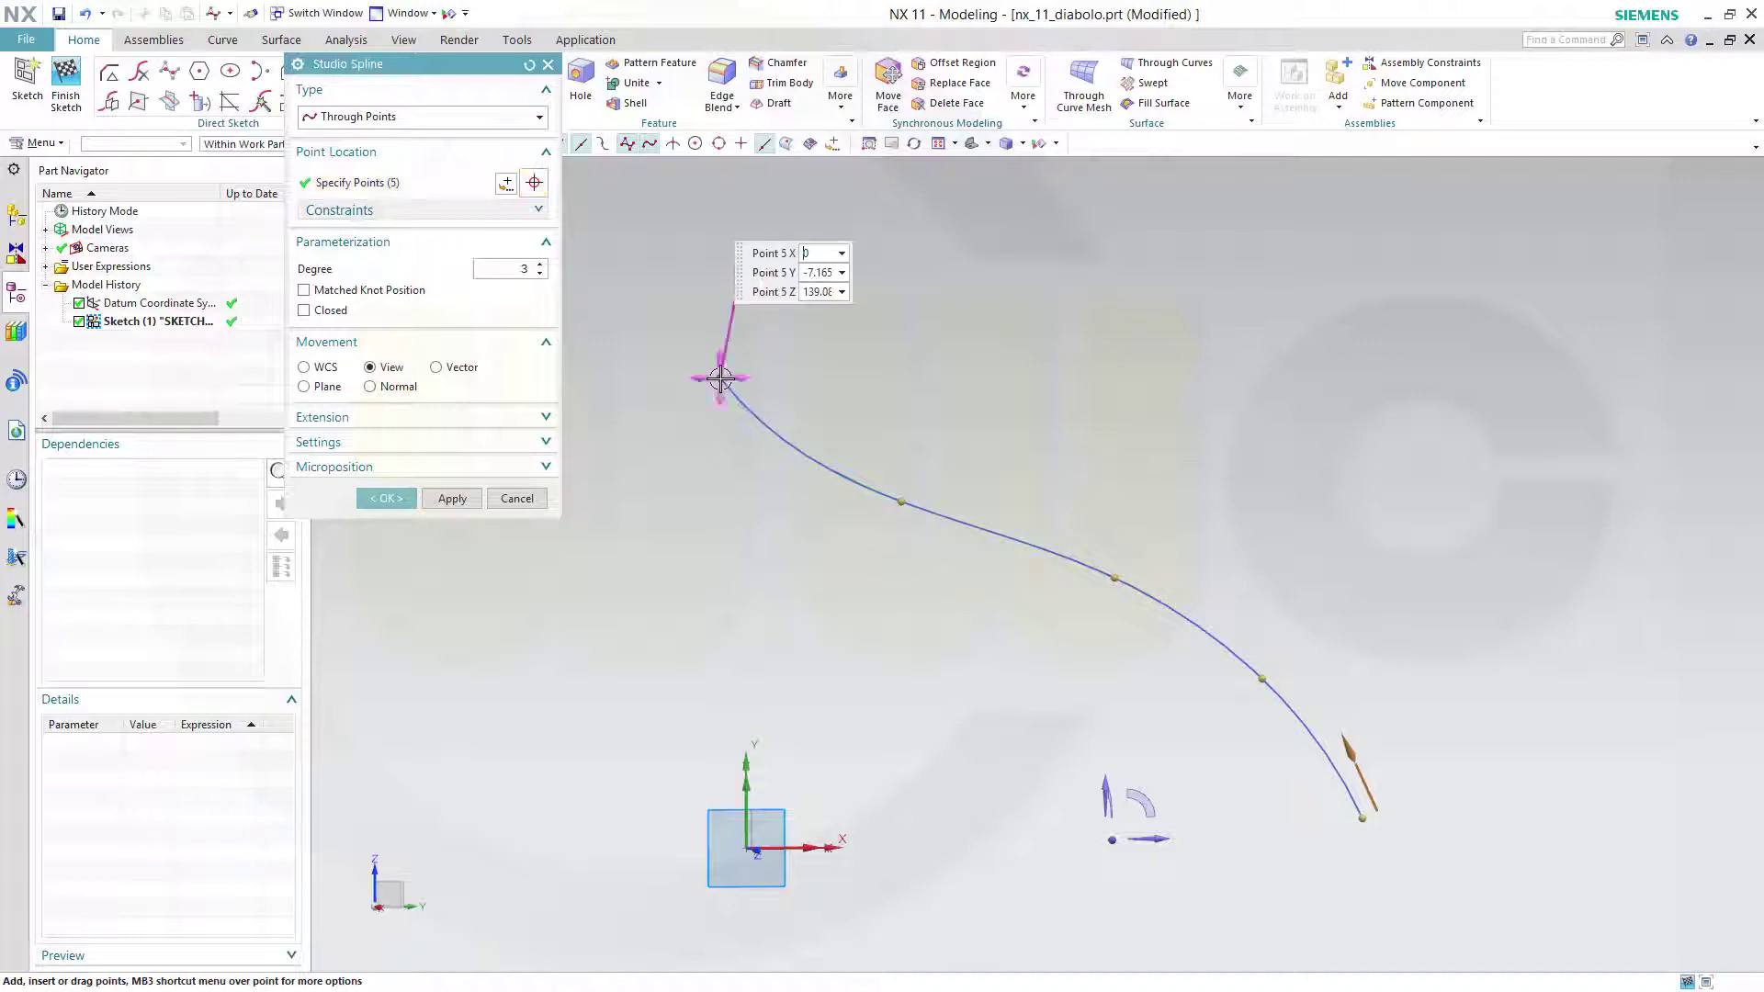
click(387, 499)
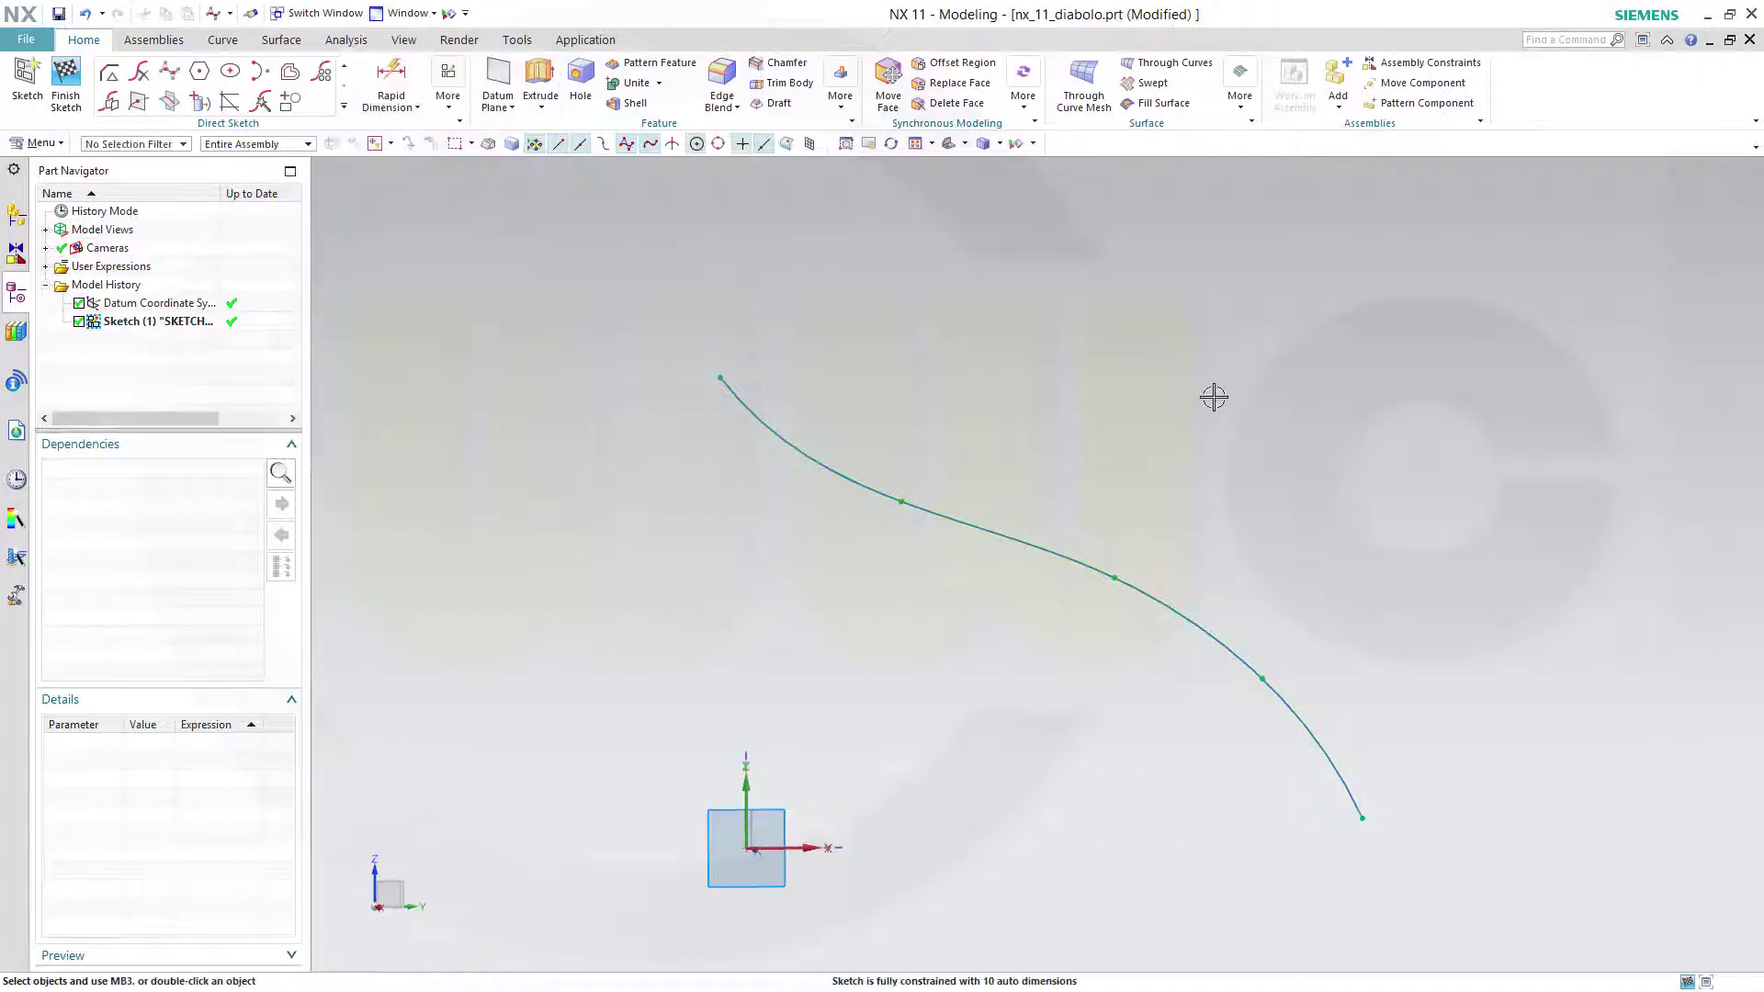
Step: Finish the sketch and extrude the spline symmetrically by 100 mm into a curved sheet
click(65, 78)
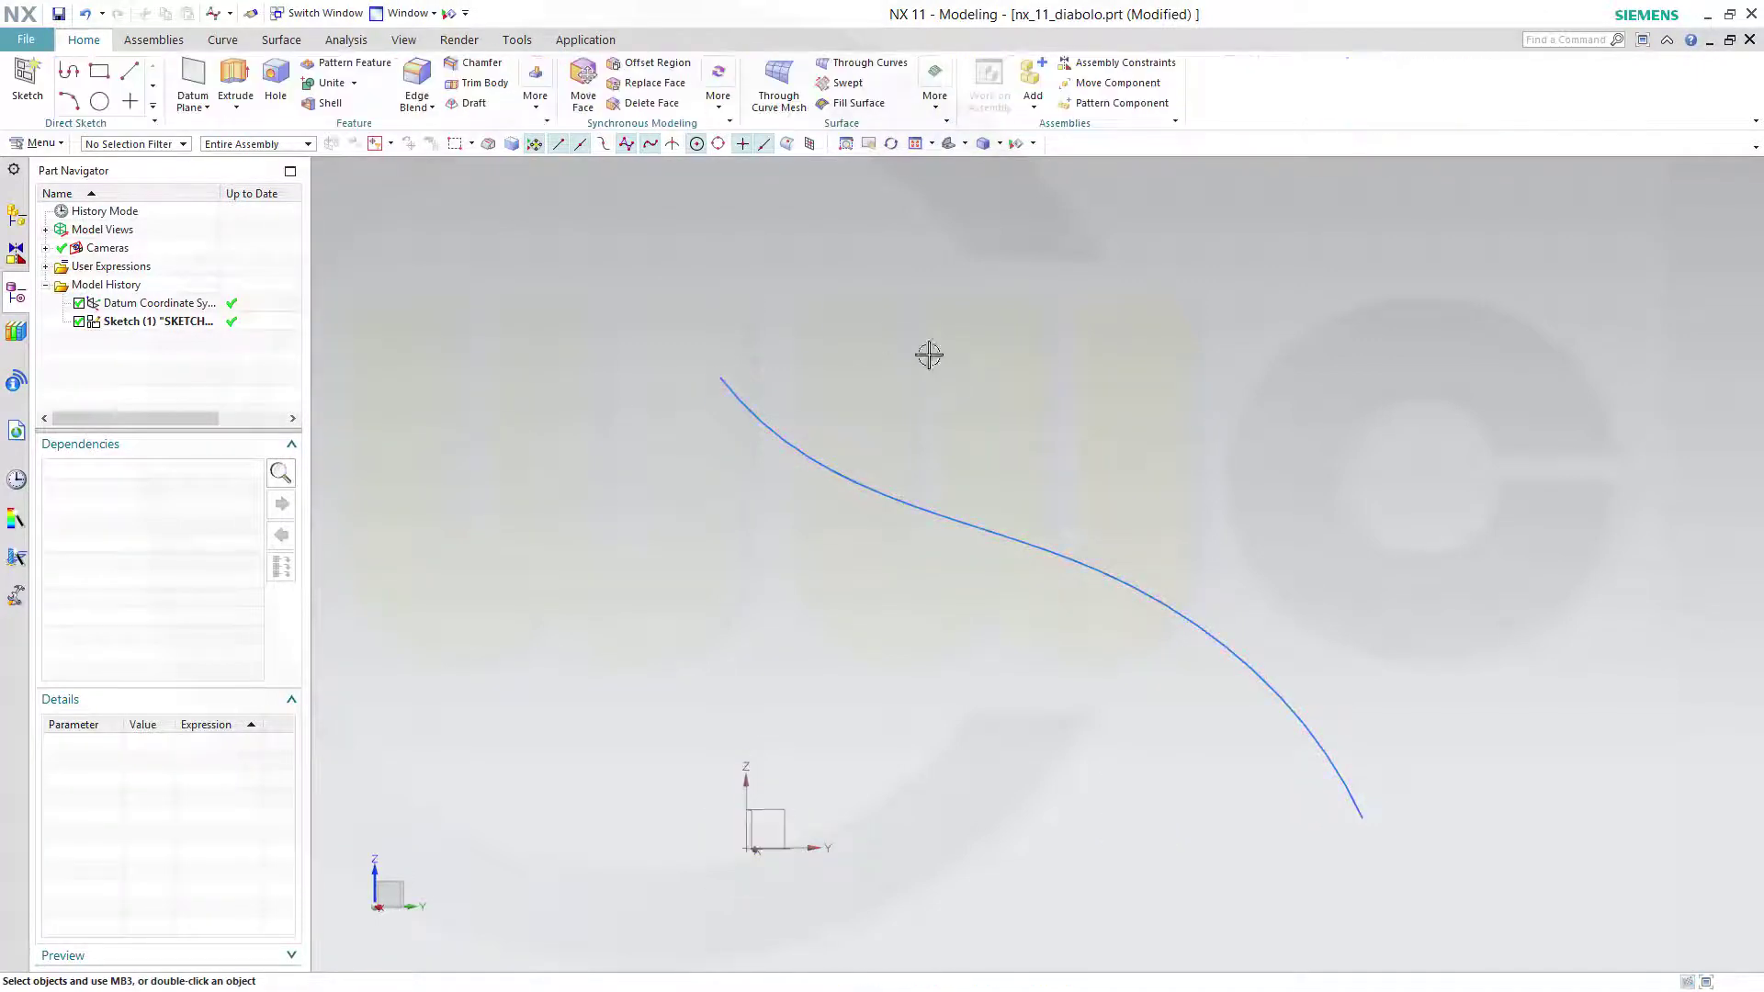
mouse_move(957, 367)
middle_down()
mouse_move(929, 444)
mouse_move(722, 345)
middle_up()
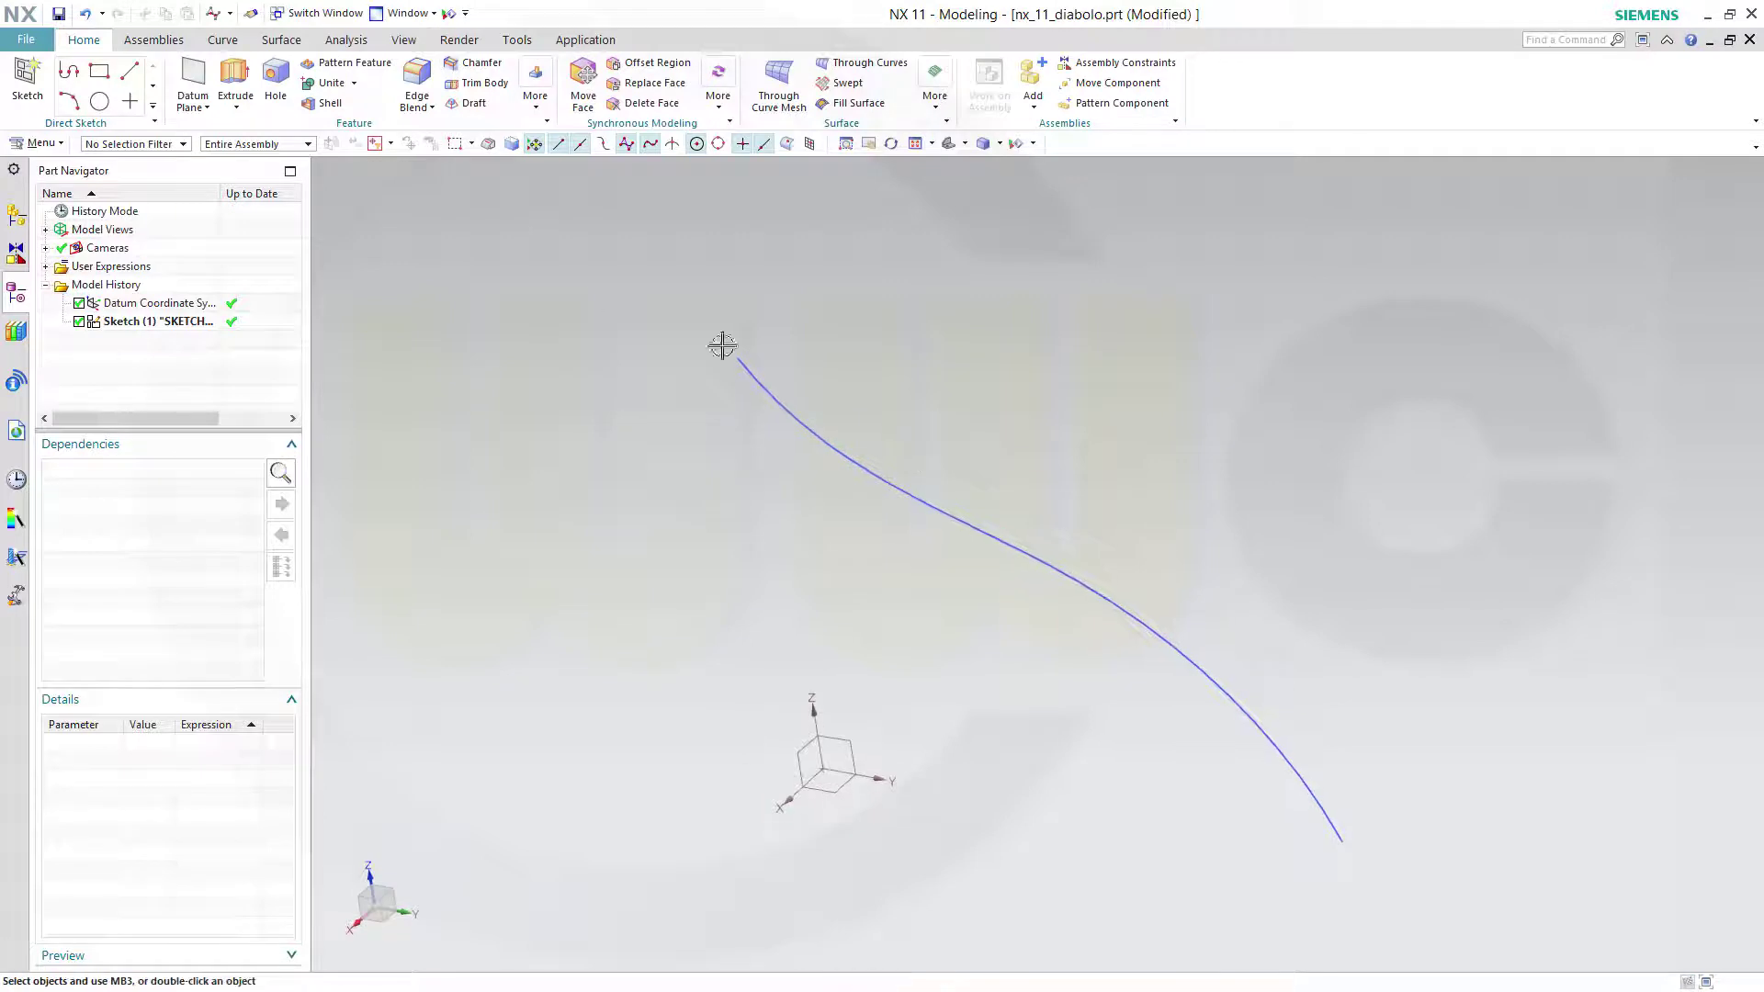
click(235, 78)
click(790, 411)
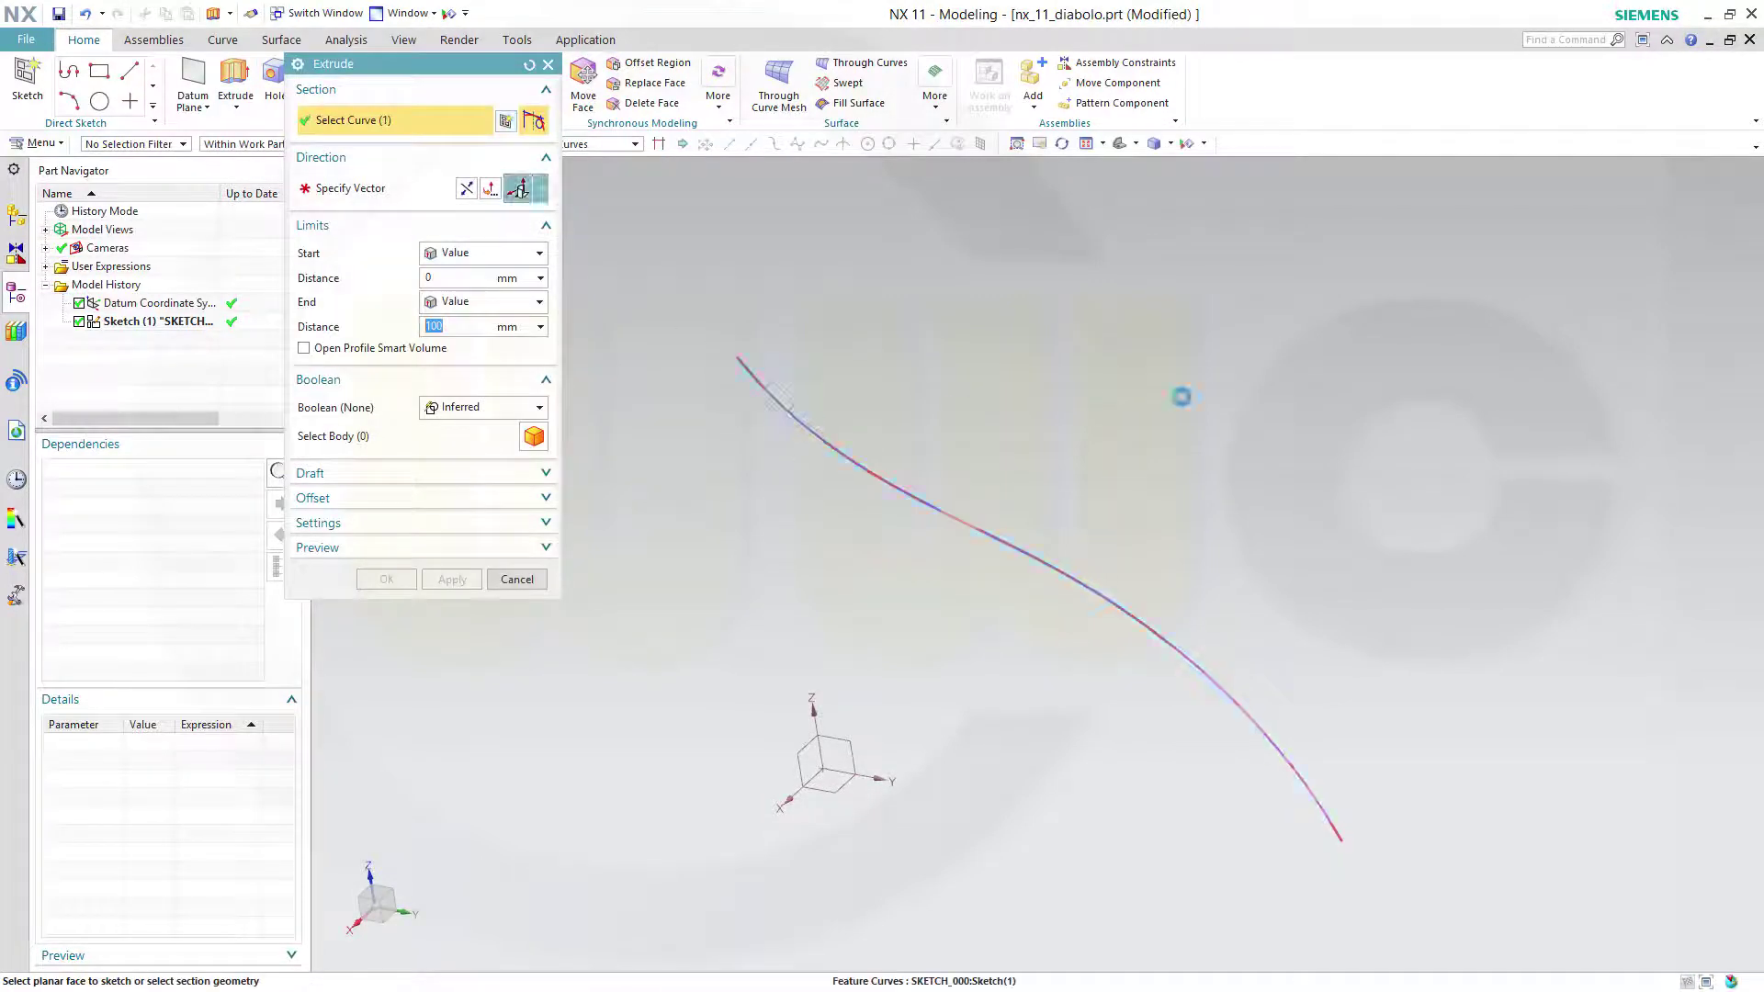
click(539, 252)
click(494, 292)
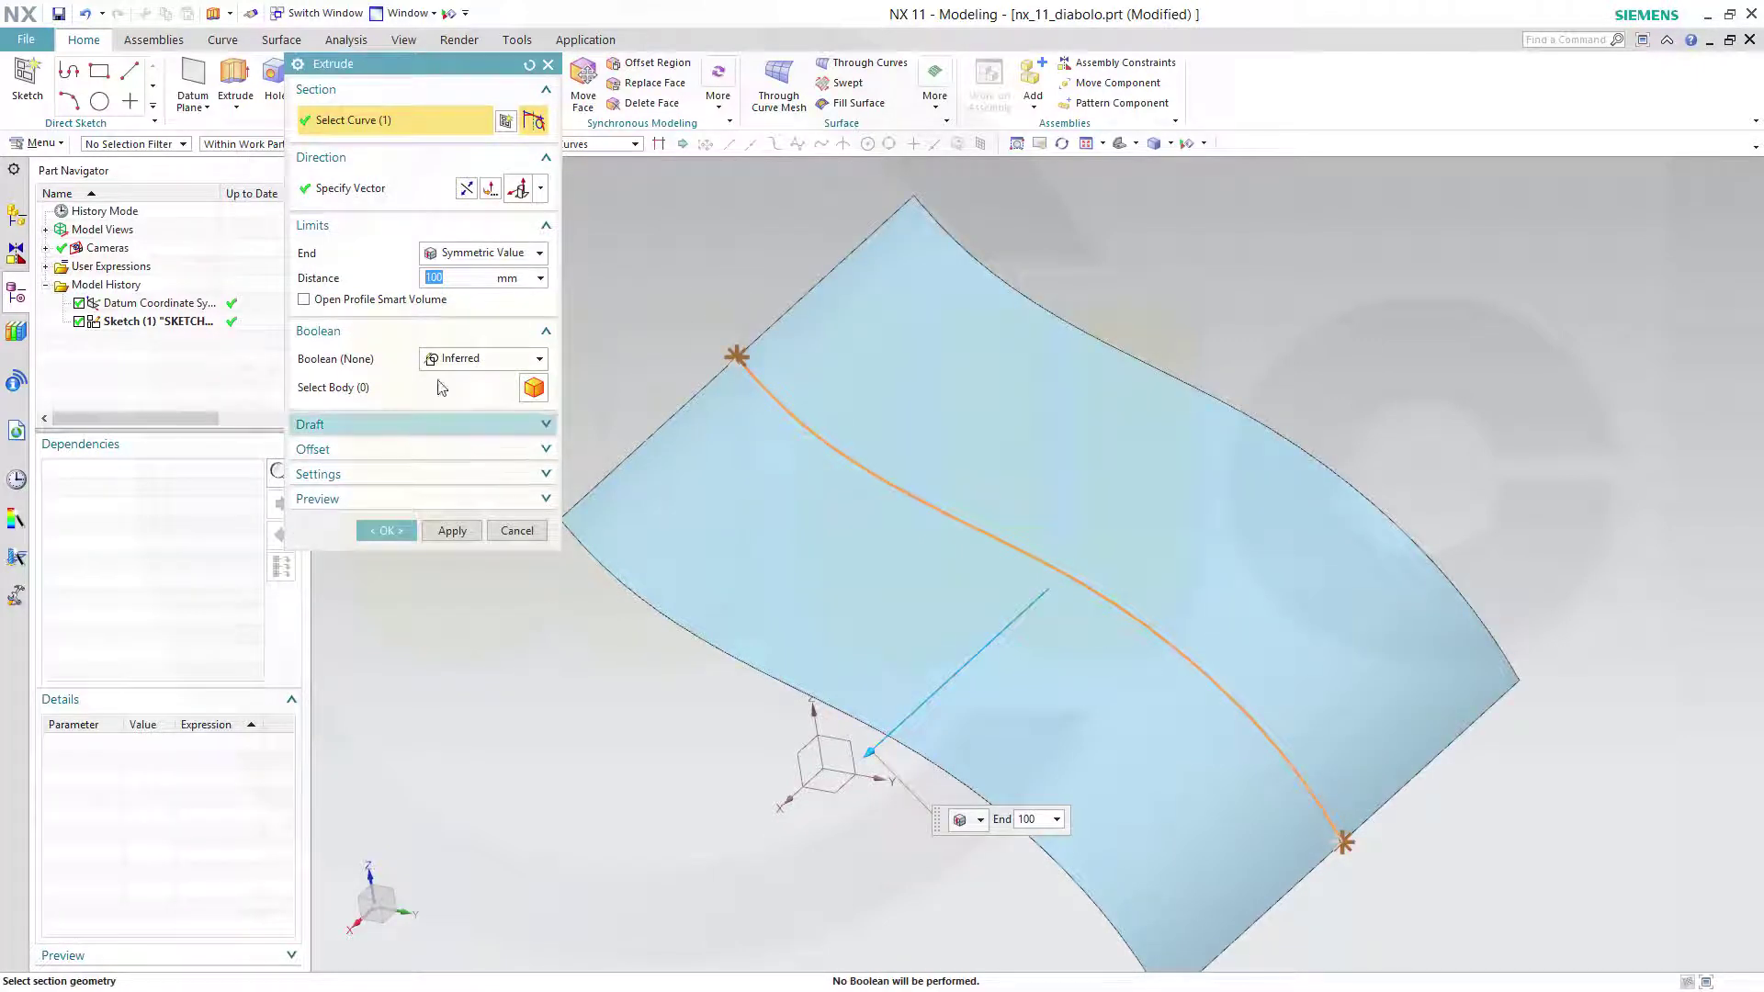
click(386, 530)
Step: Hide Sketch (1) so only the sheet remains visible
click(330, 367)
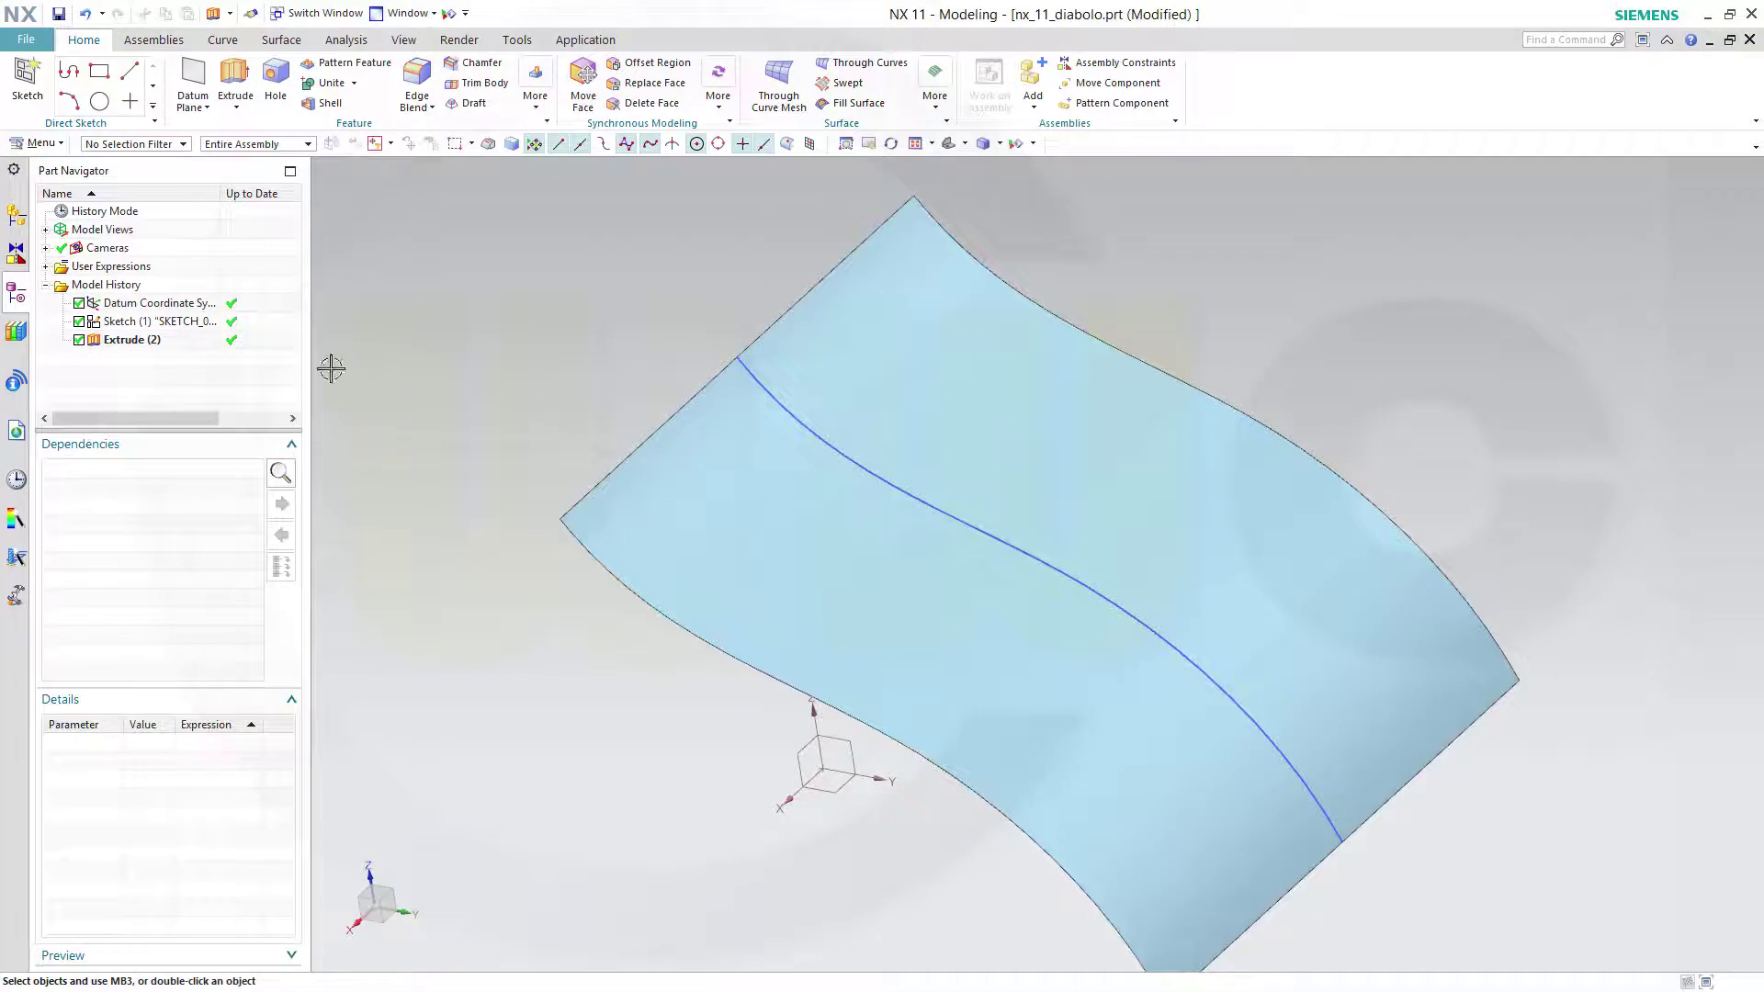
right_click(129, 330)
click(156, 337)
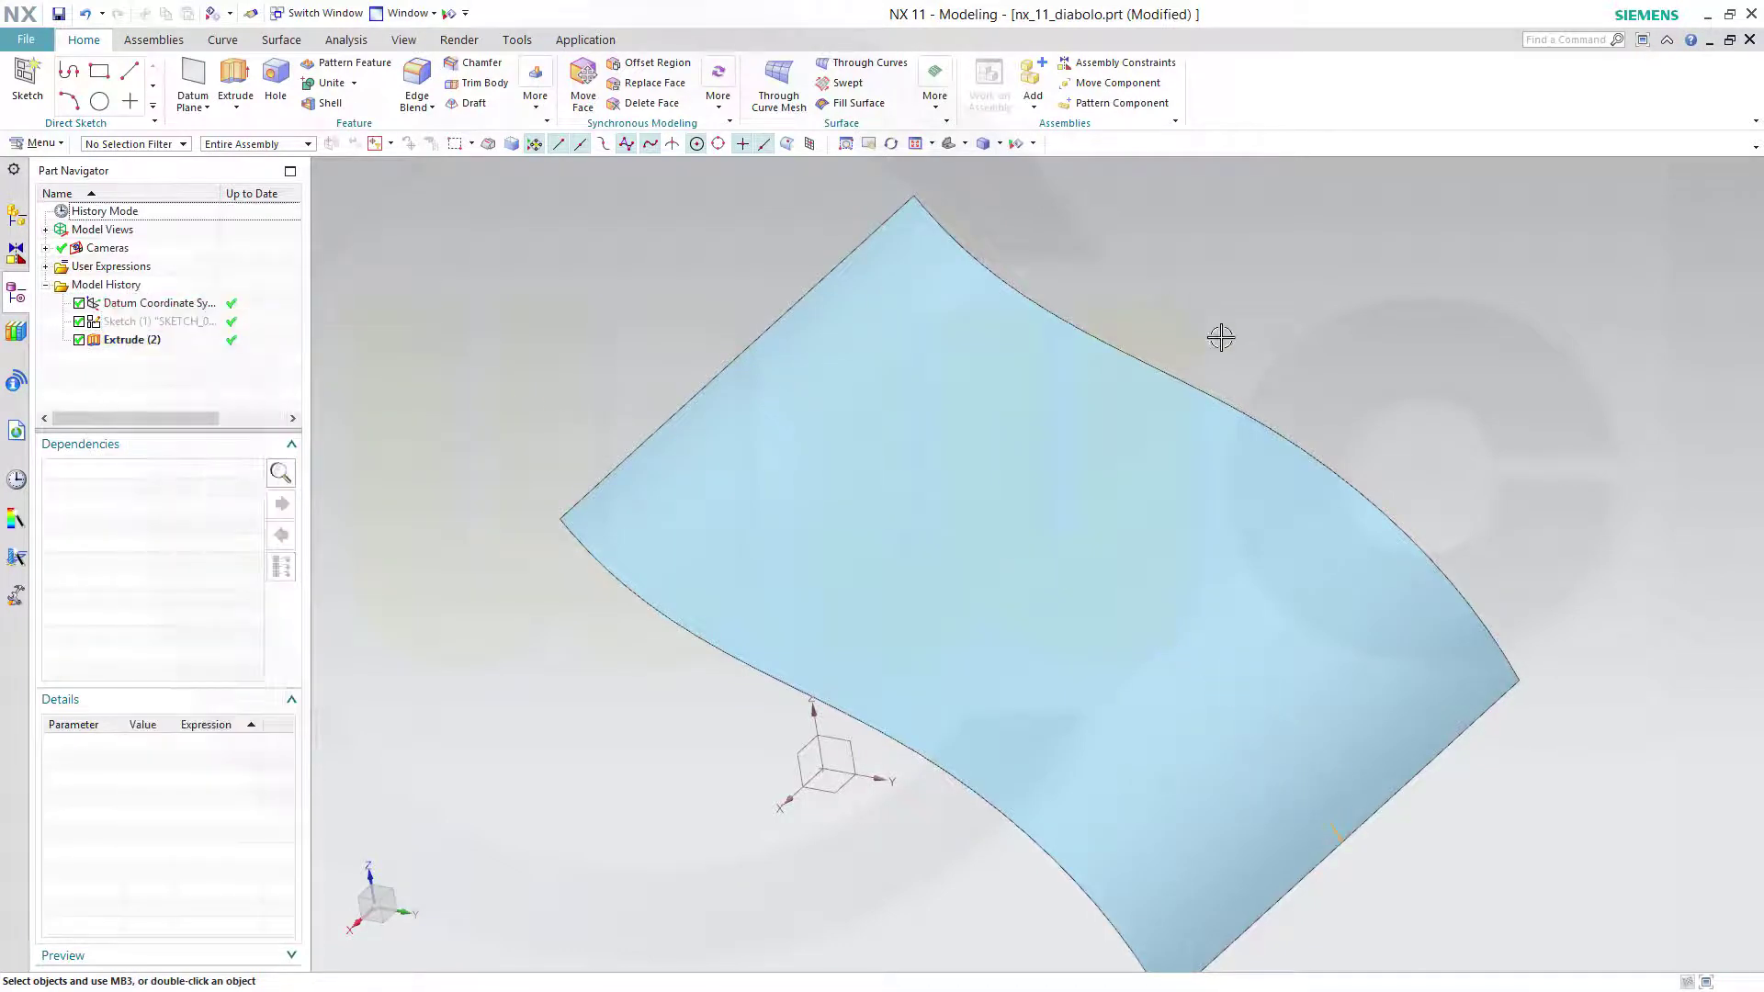
Step: Place an associative Point on Face on the curved sheet near its middle
middle_drag(976, 505, 1190, 483)
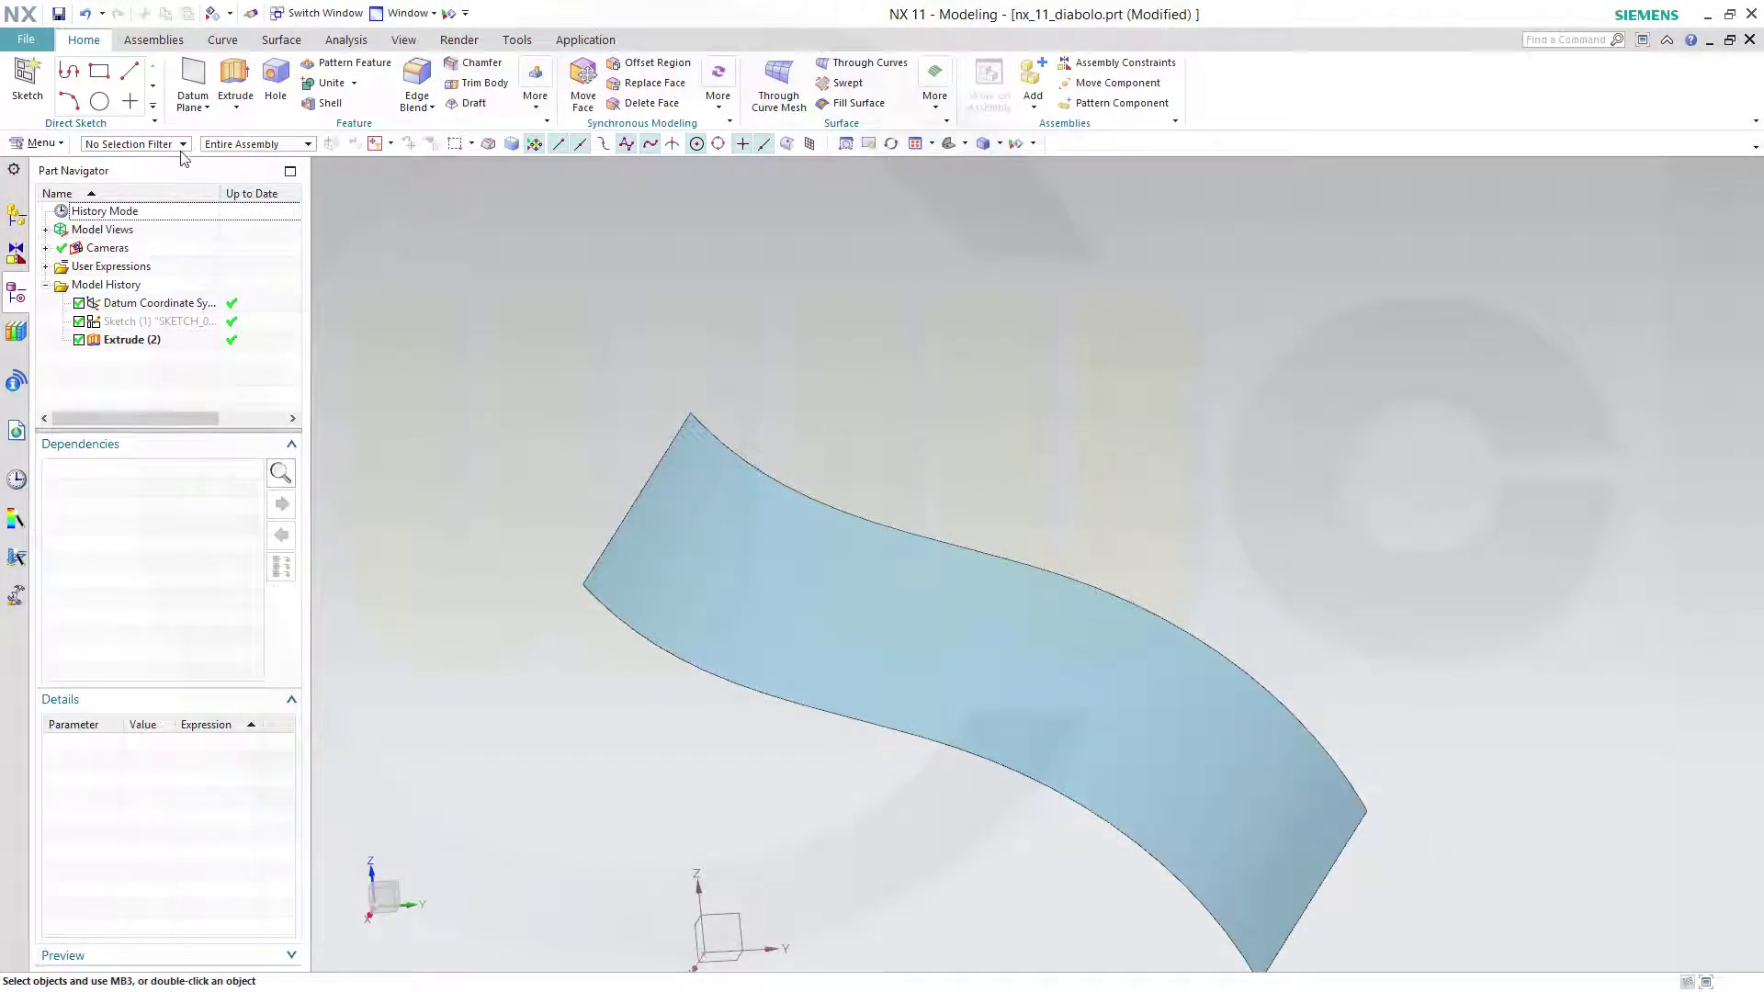
click(208, 108)
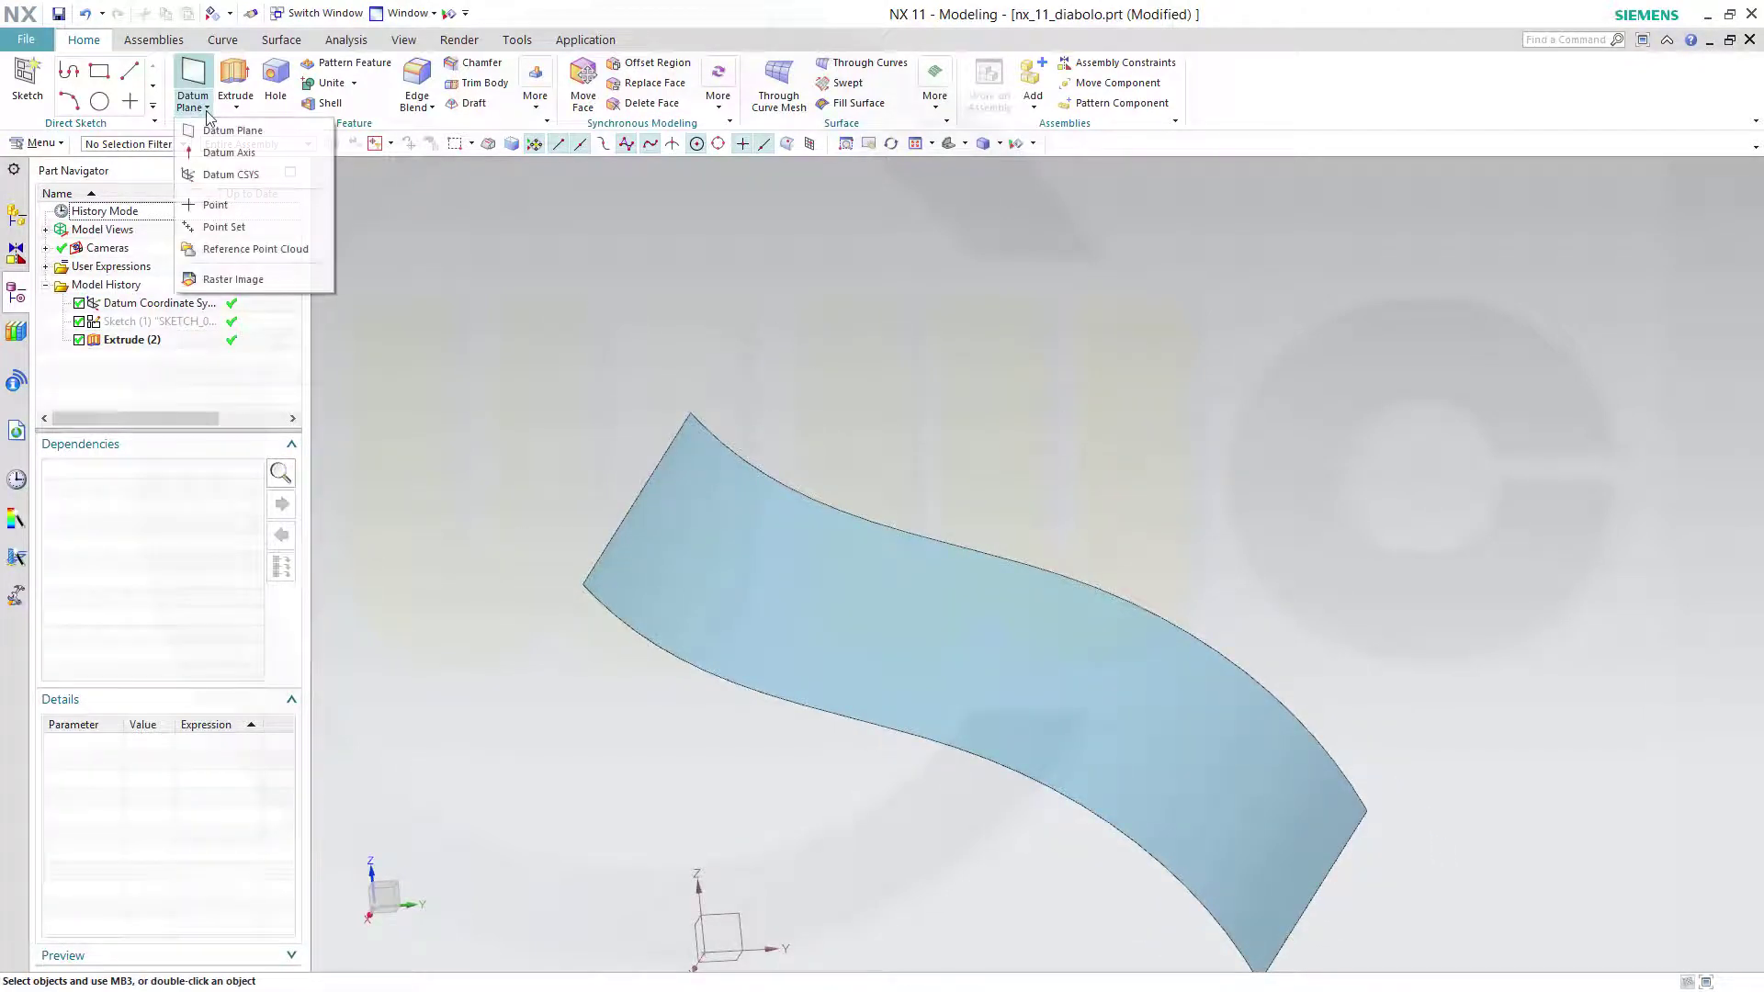
click(215, 204)
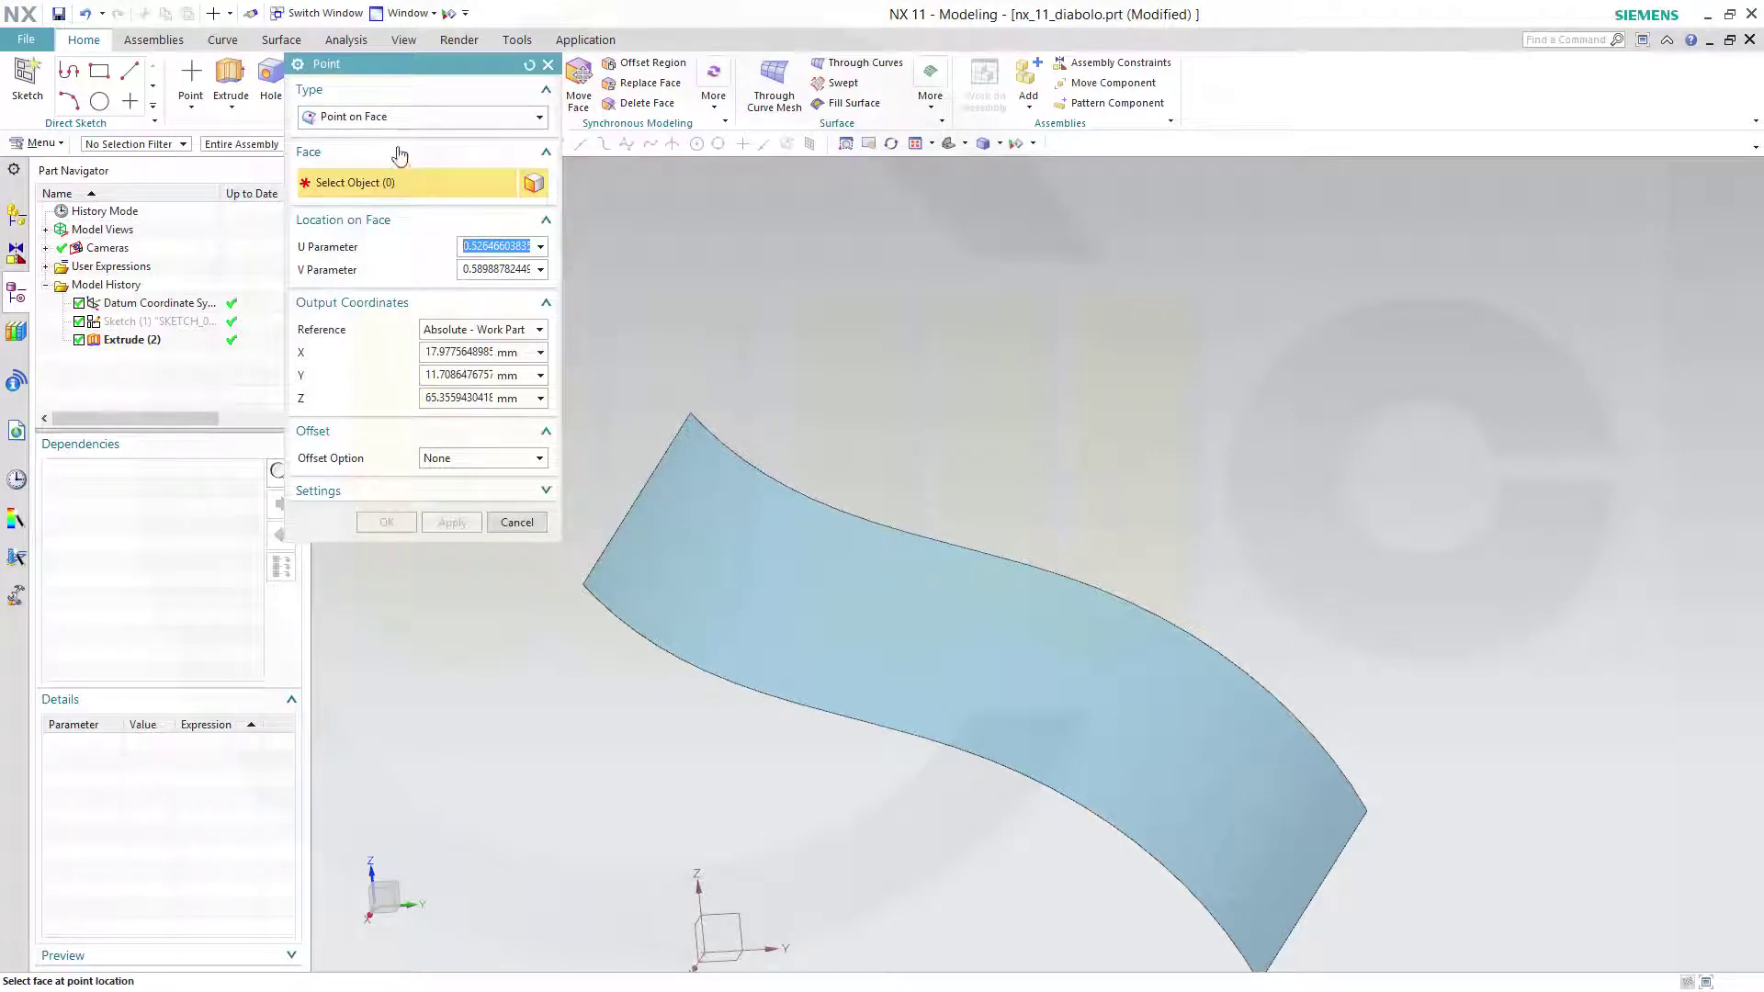
click(962, 655)
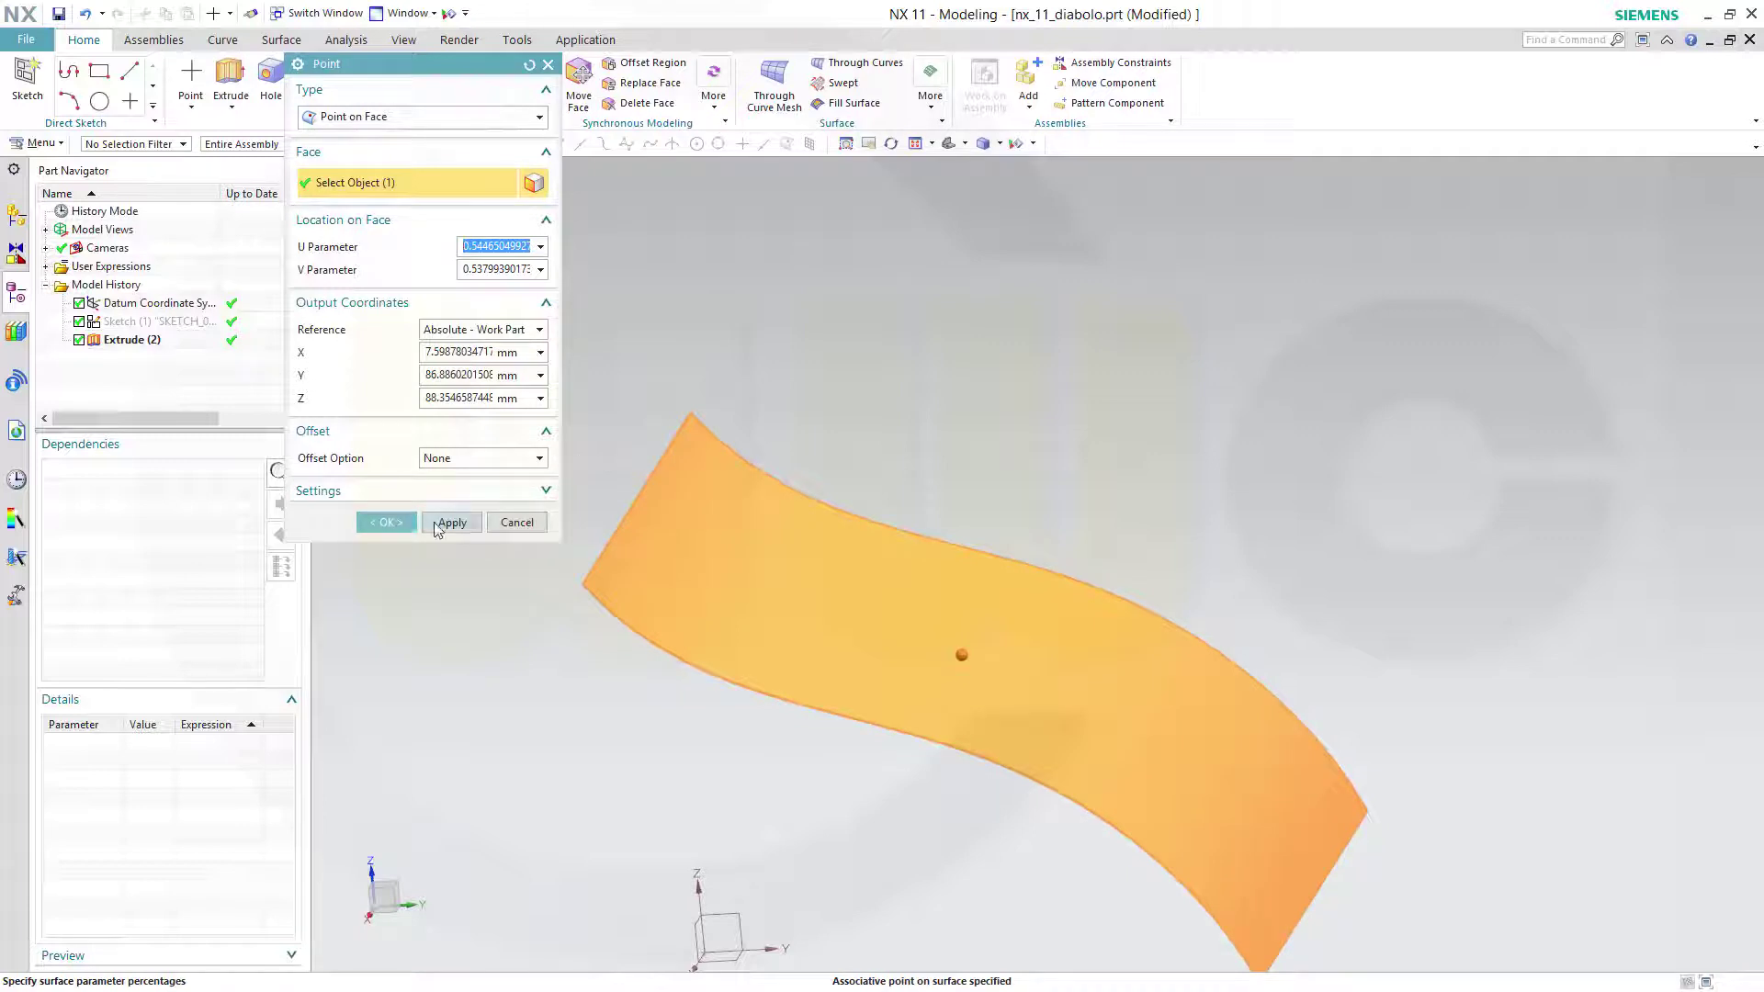
middle_drag(491, 700, 455, 647)
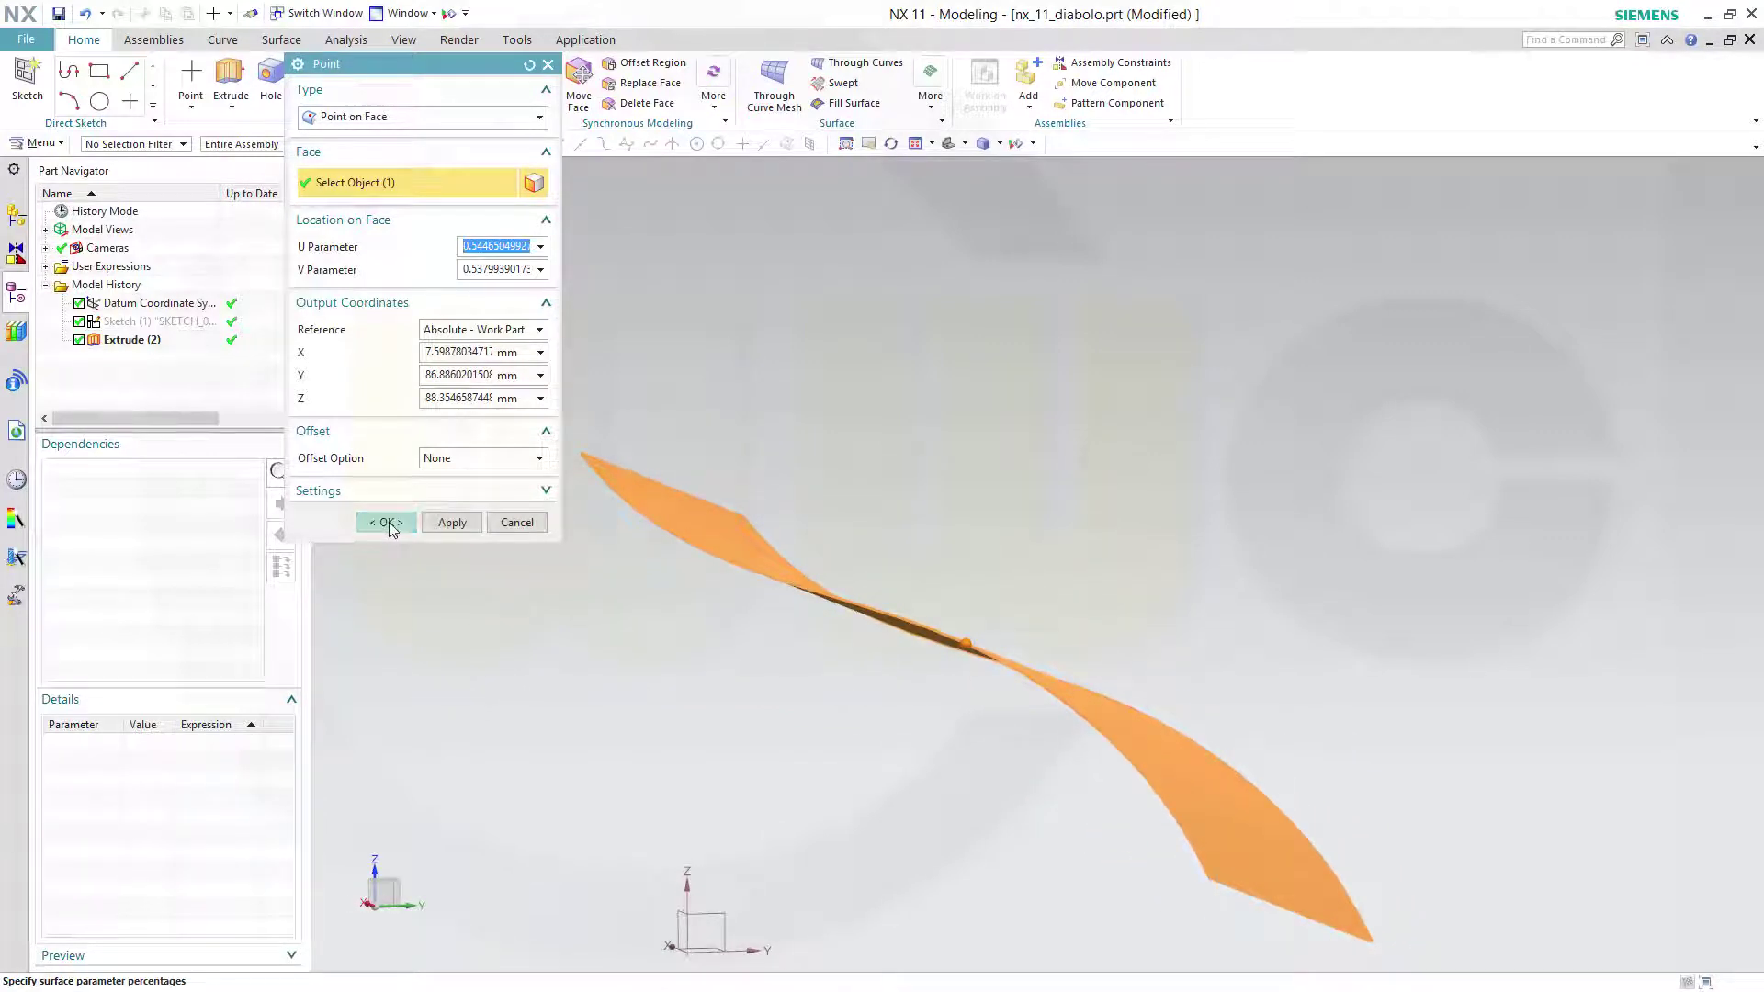
click(386, 521)
middle_drag(980, 484, 958, 629)
Step: Create Datum Plane (4) through the point parallel to XY, plus Datum Plane (5) offset -2 mm
middle_drag(977, 445, 969, 441)
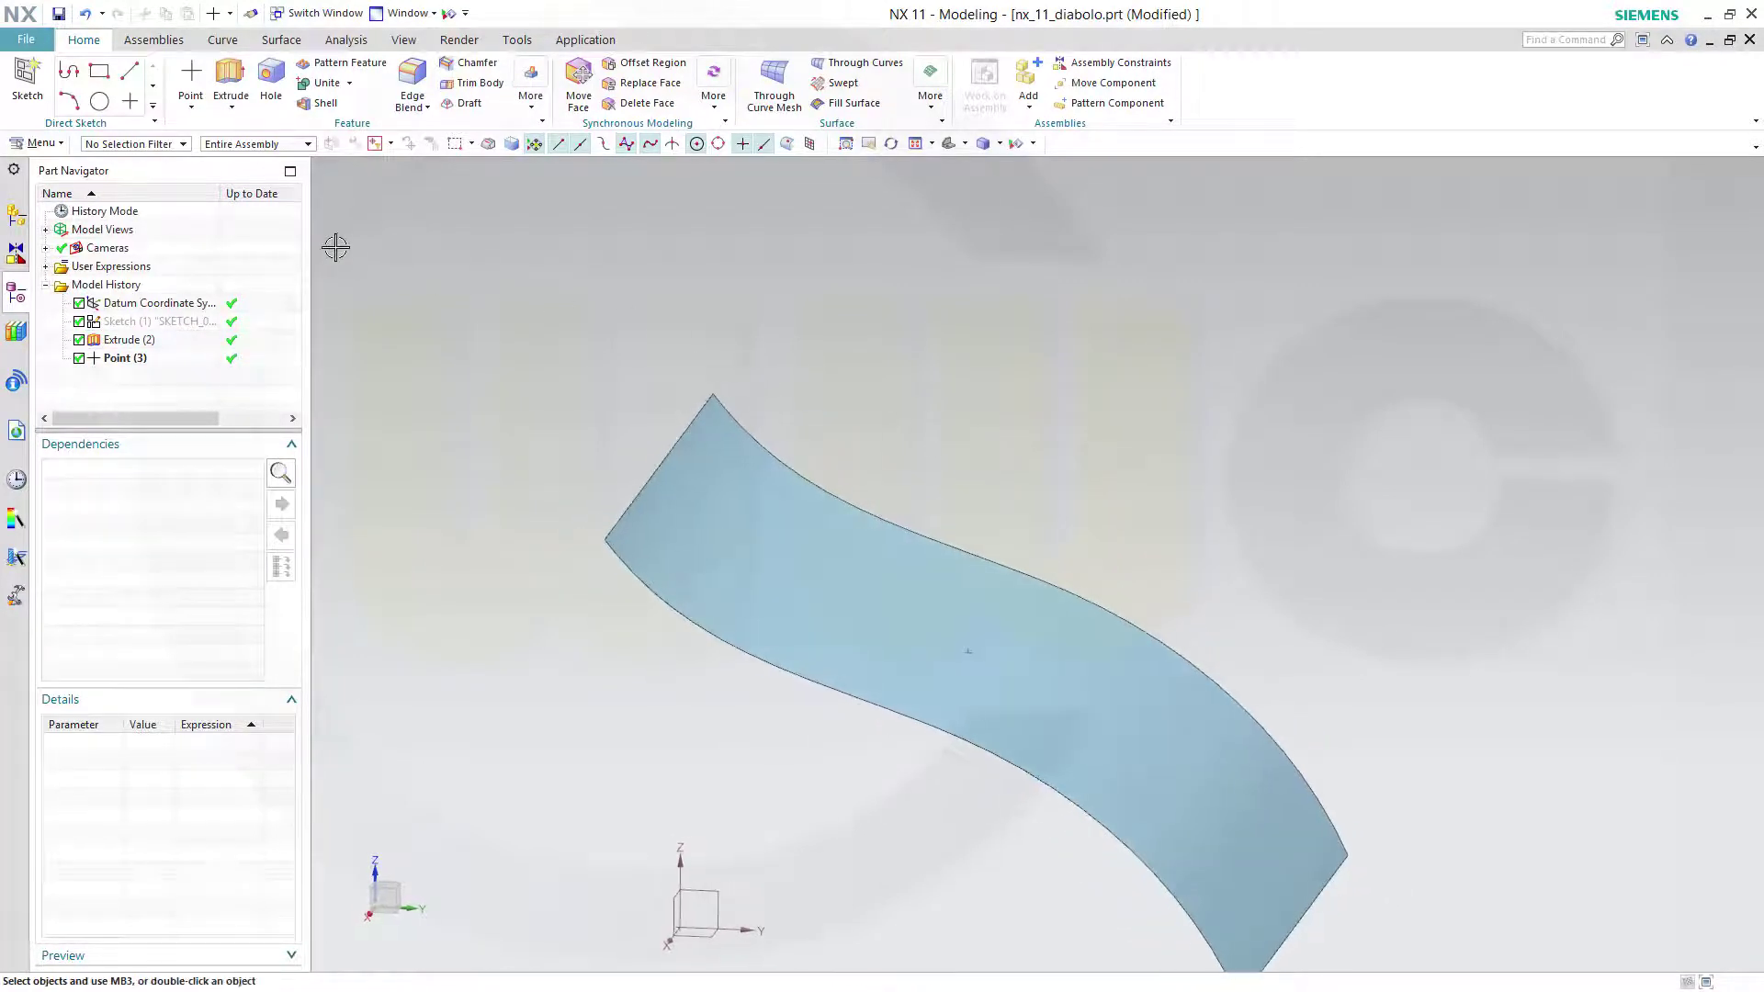
click(191, 107)
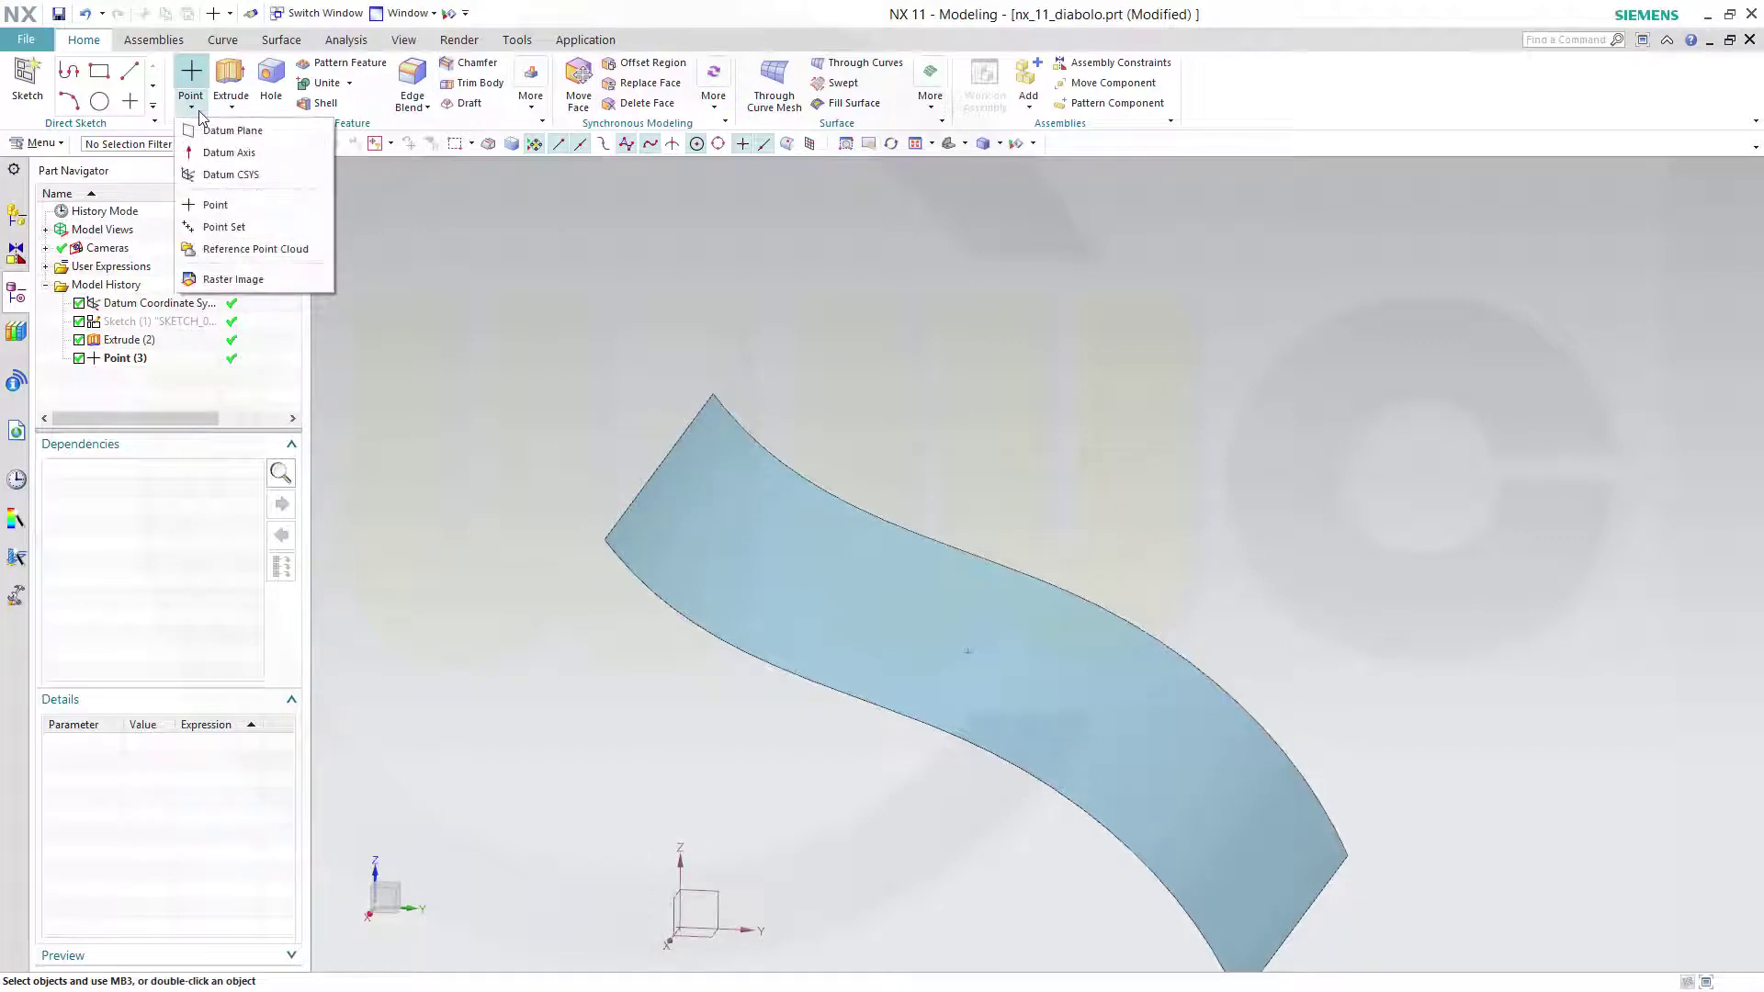
click(227, 126)
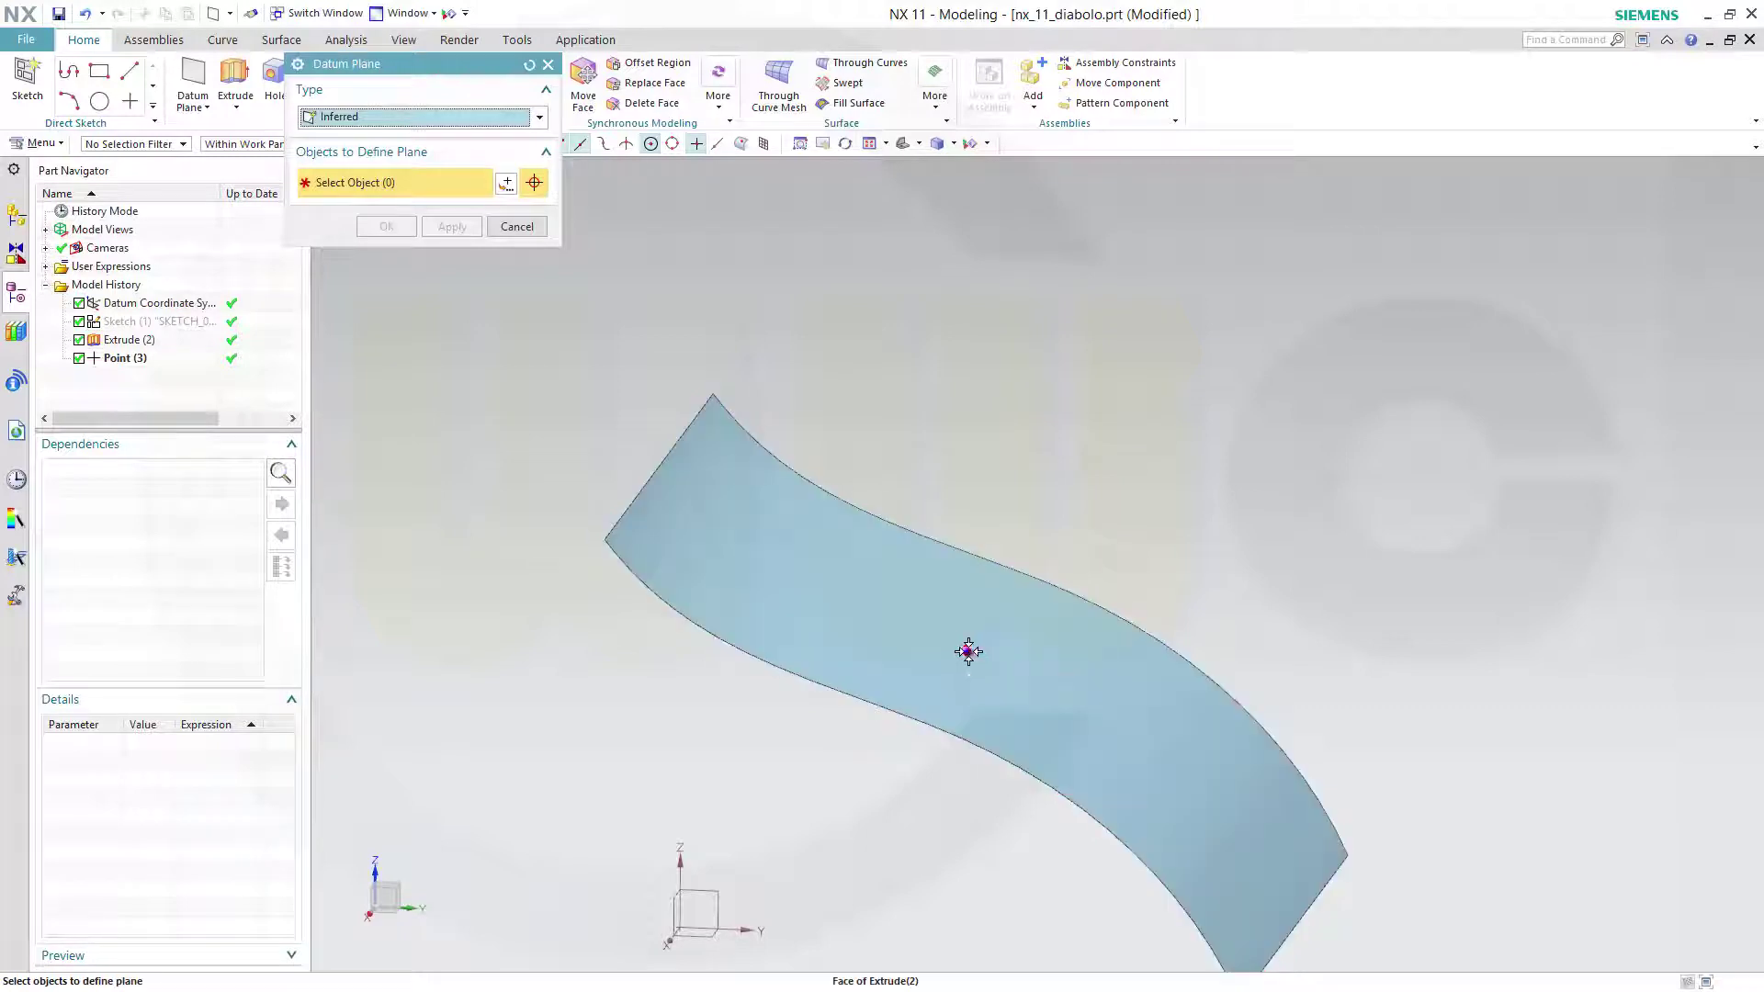
click(968, 649)
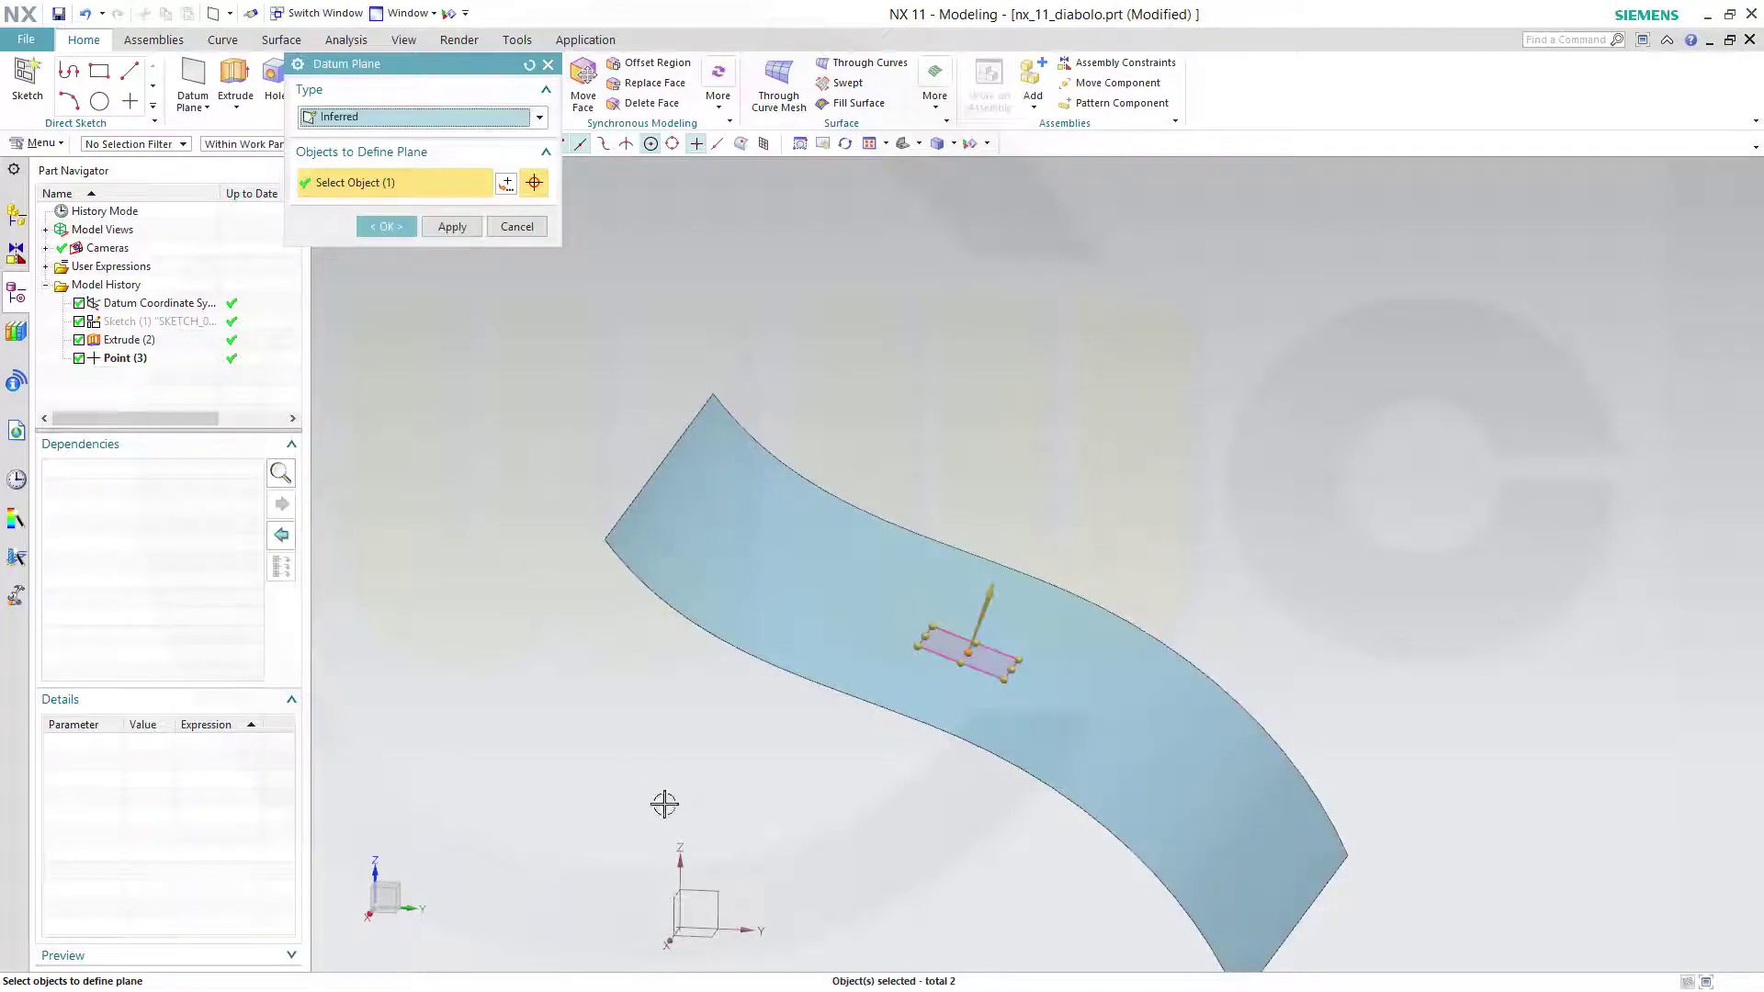
click(705, 937)
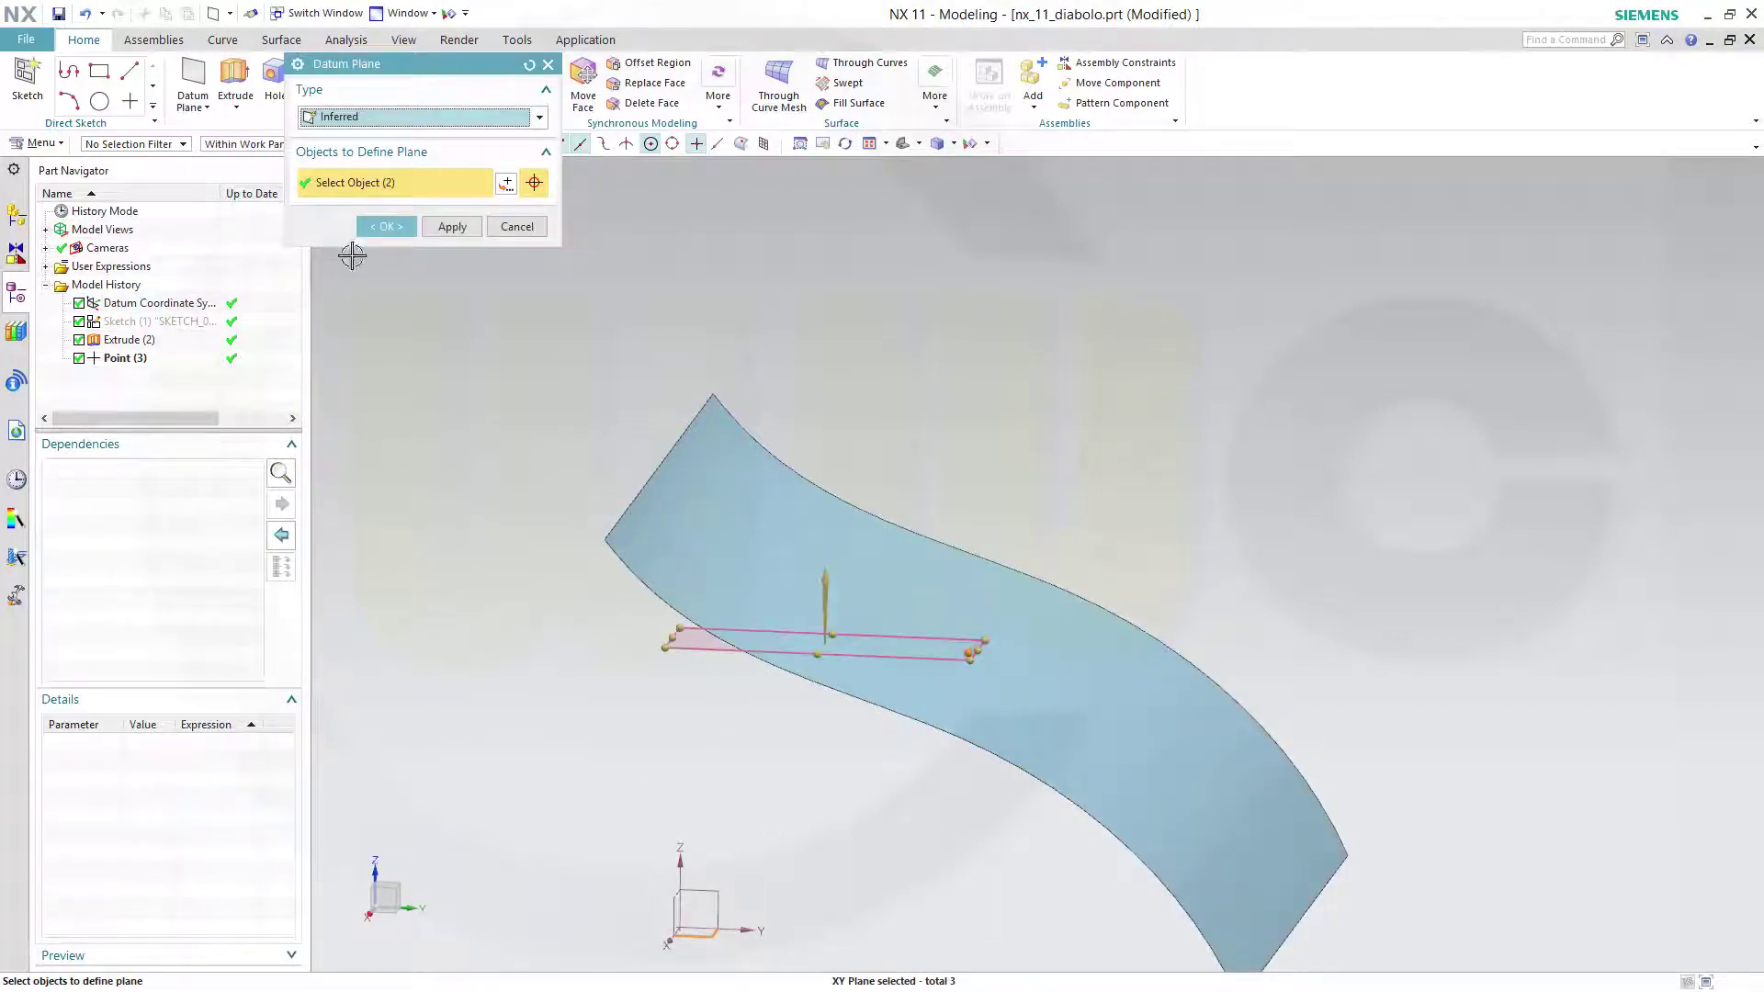
click(385, 226)
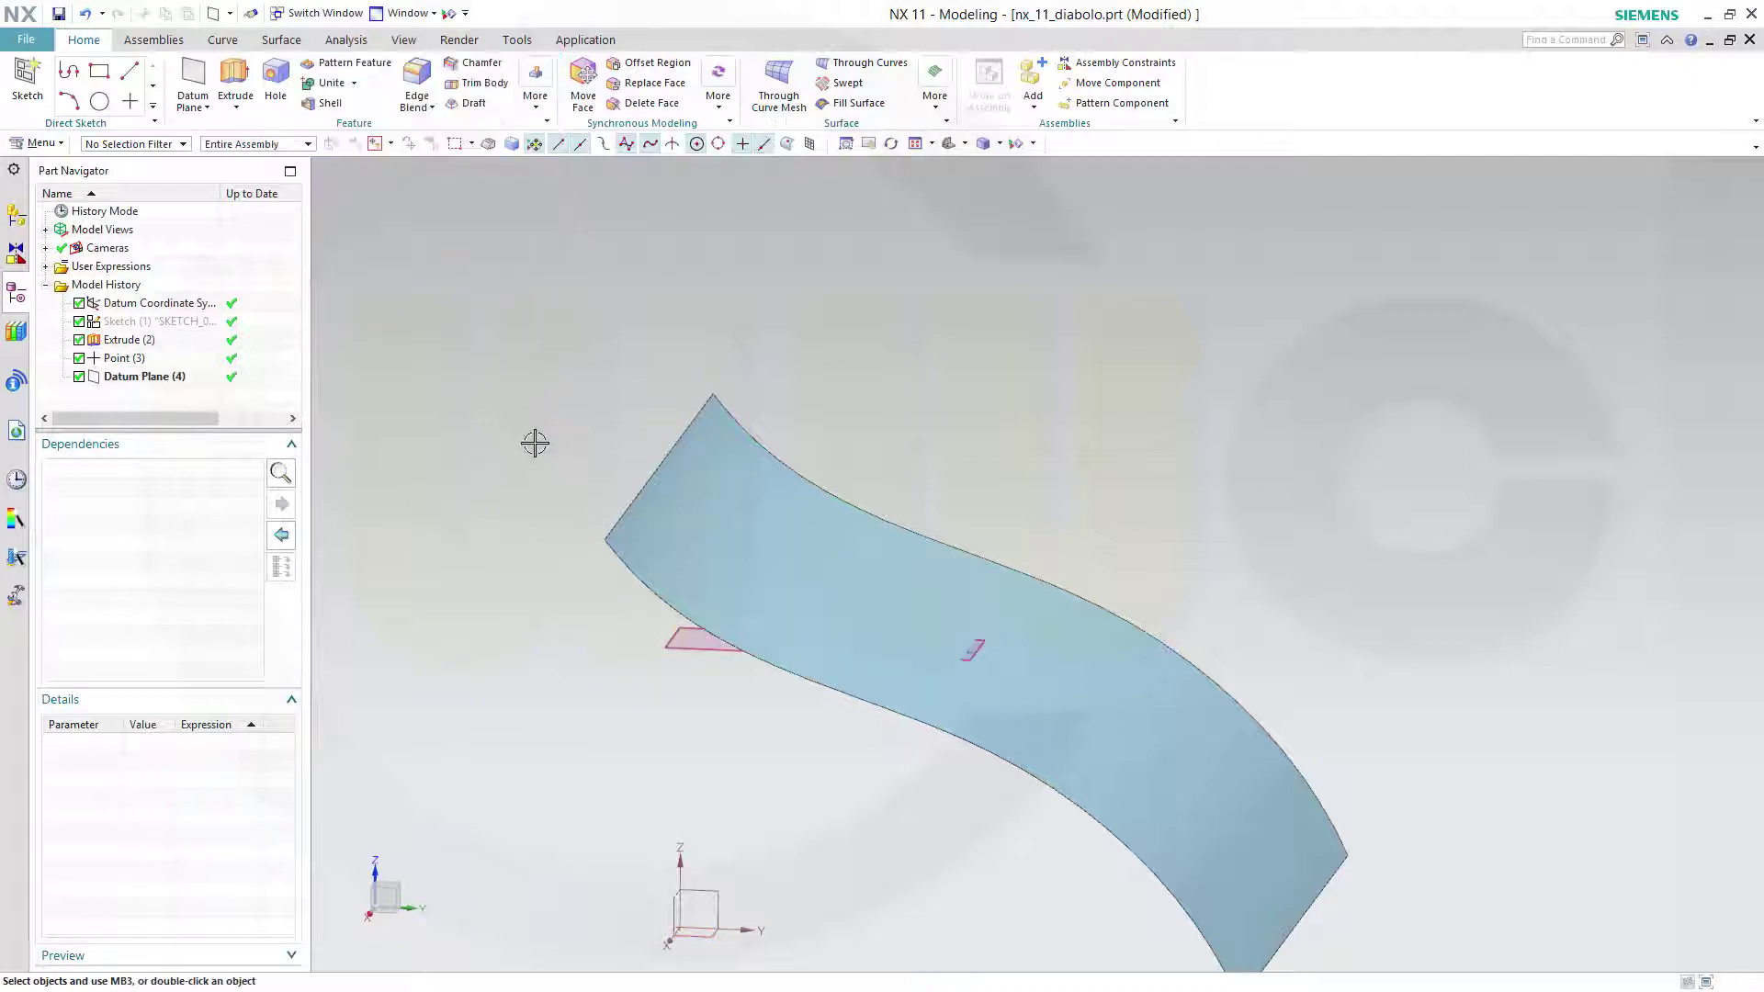
middle_drag(531, 454, 551, 444)
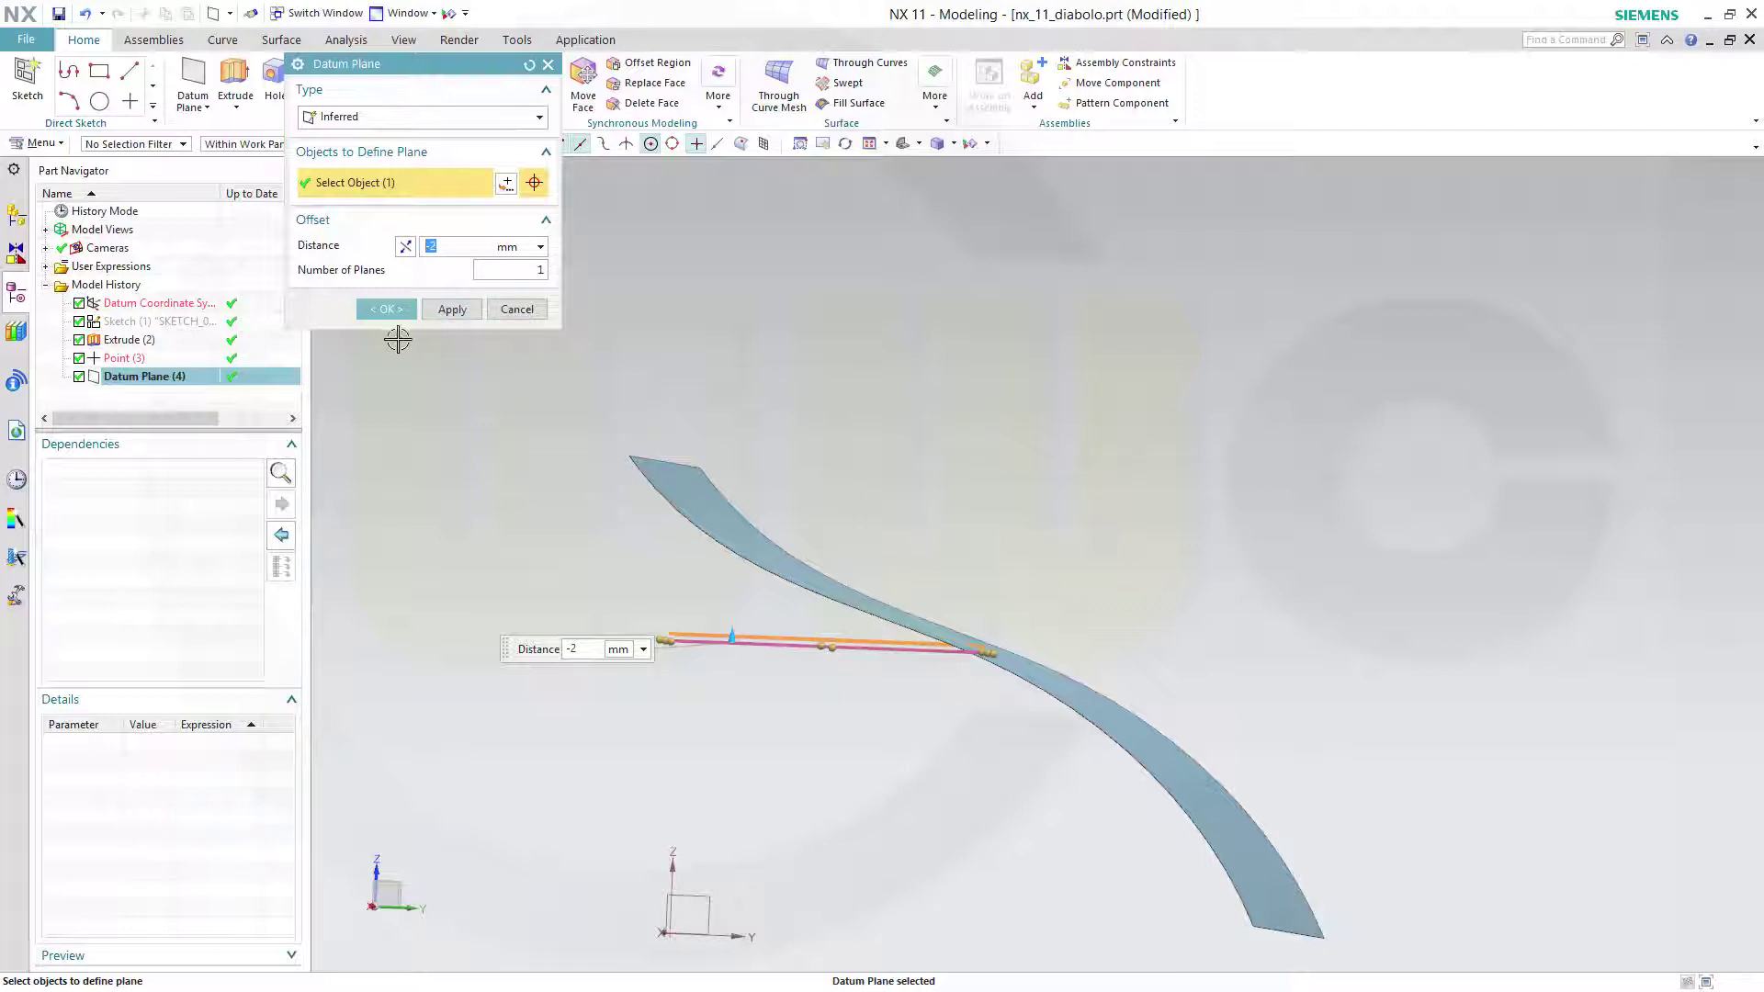
click(390, 310)
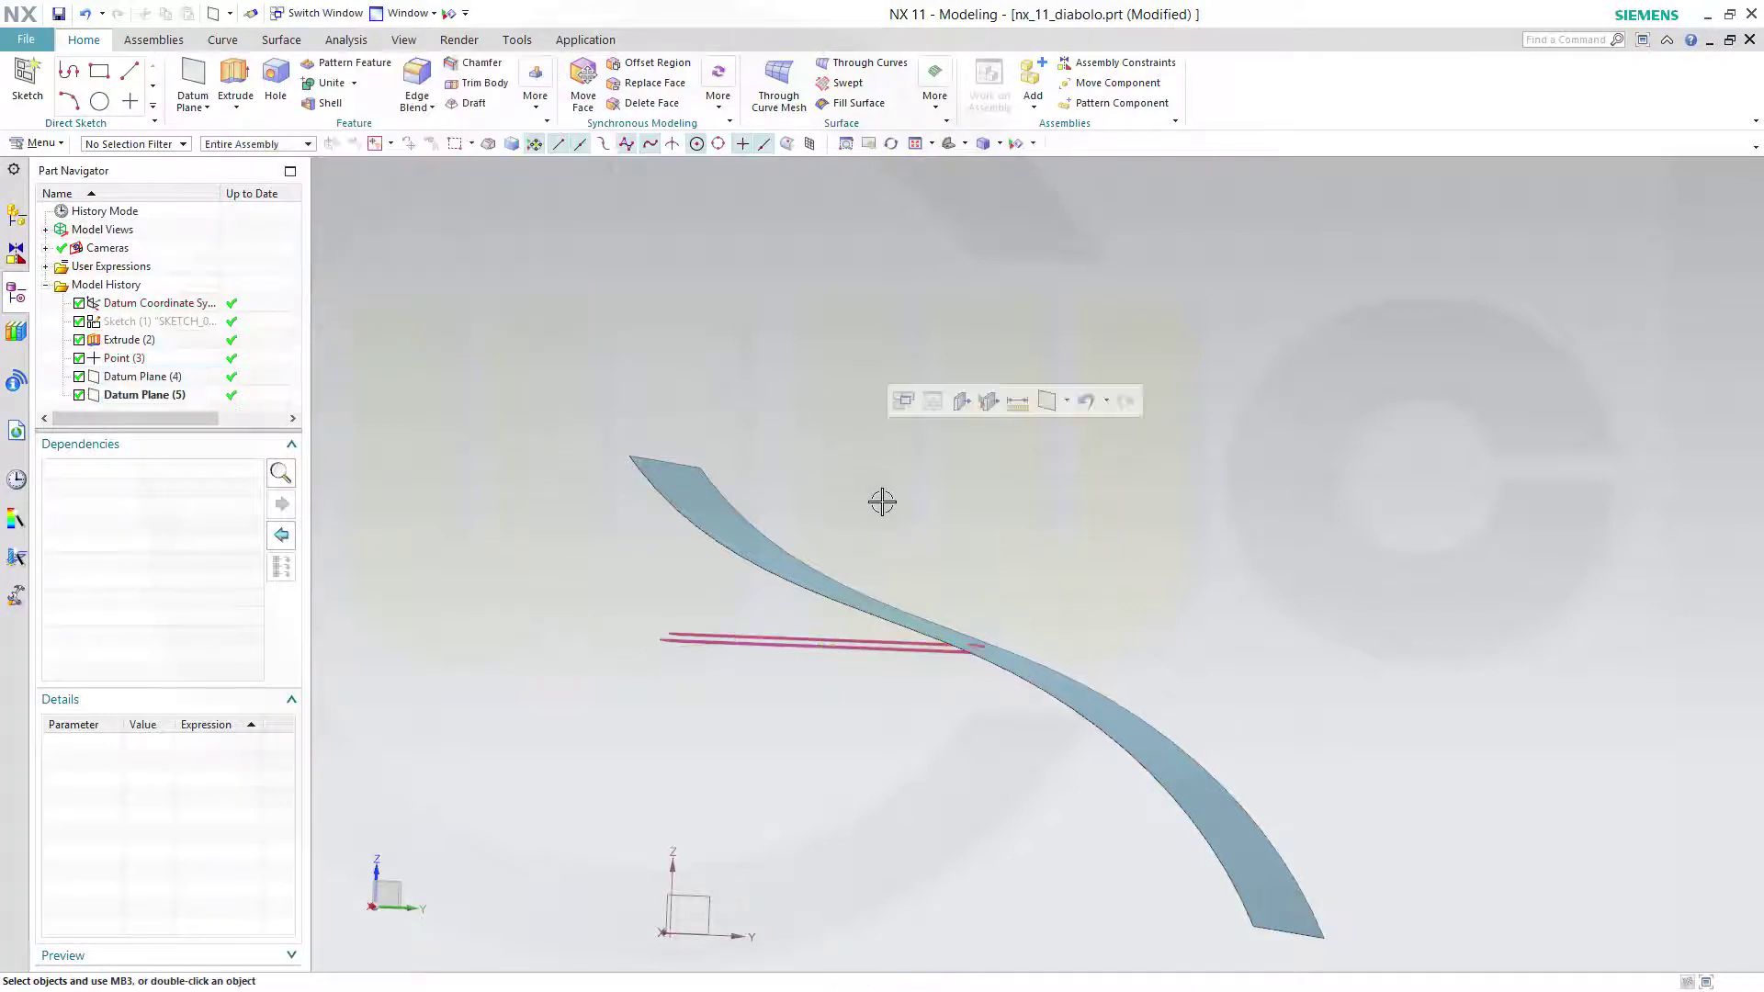
Step: Open a sketch on Datum Plane (4) with its CSYS origin set at Point (3)
middle_drag(885, 506, 898, 539)
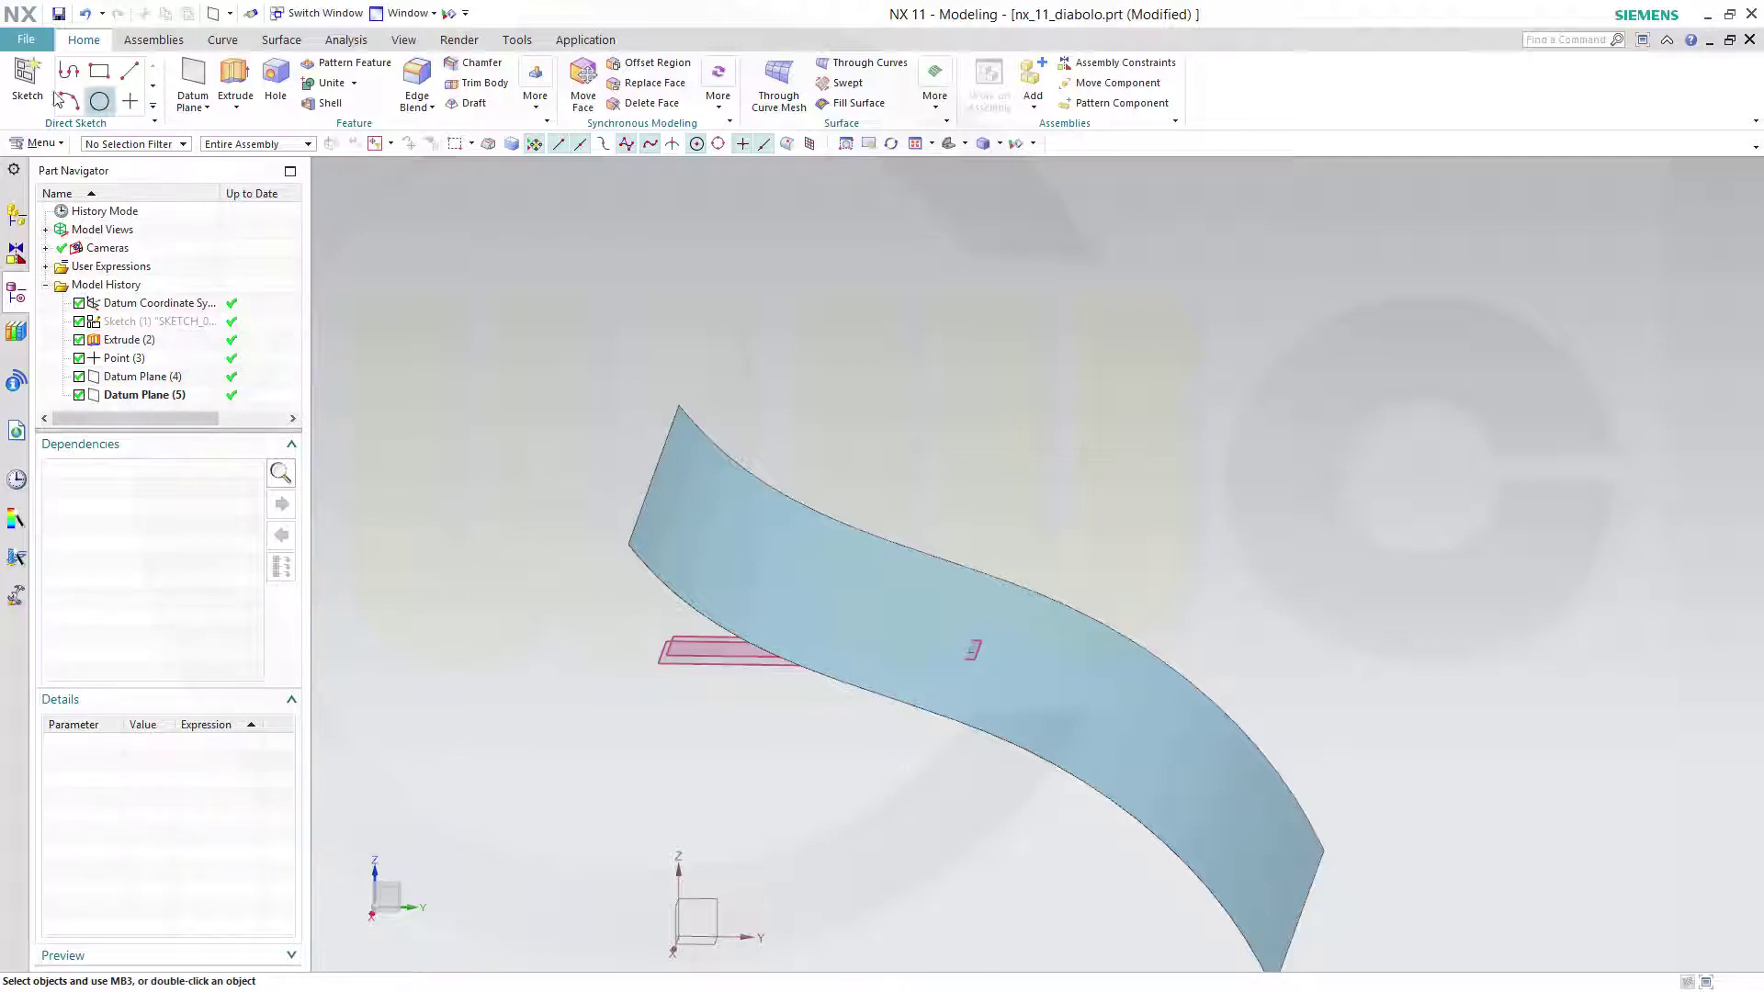
click(27, 80)
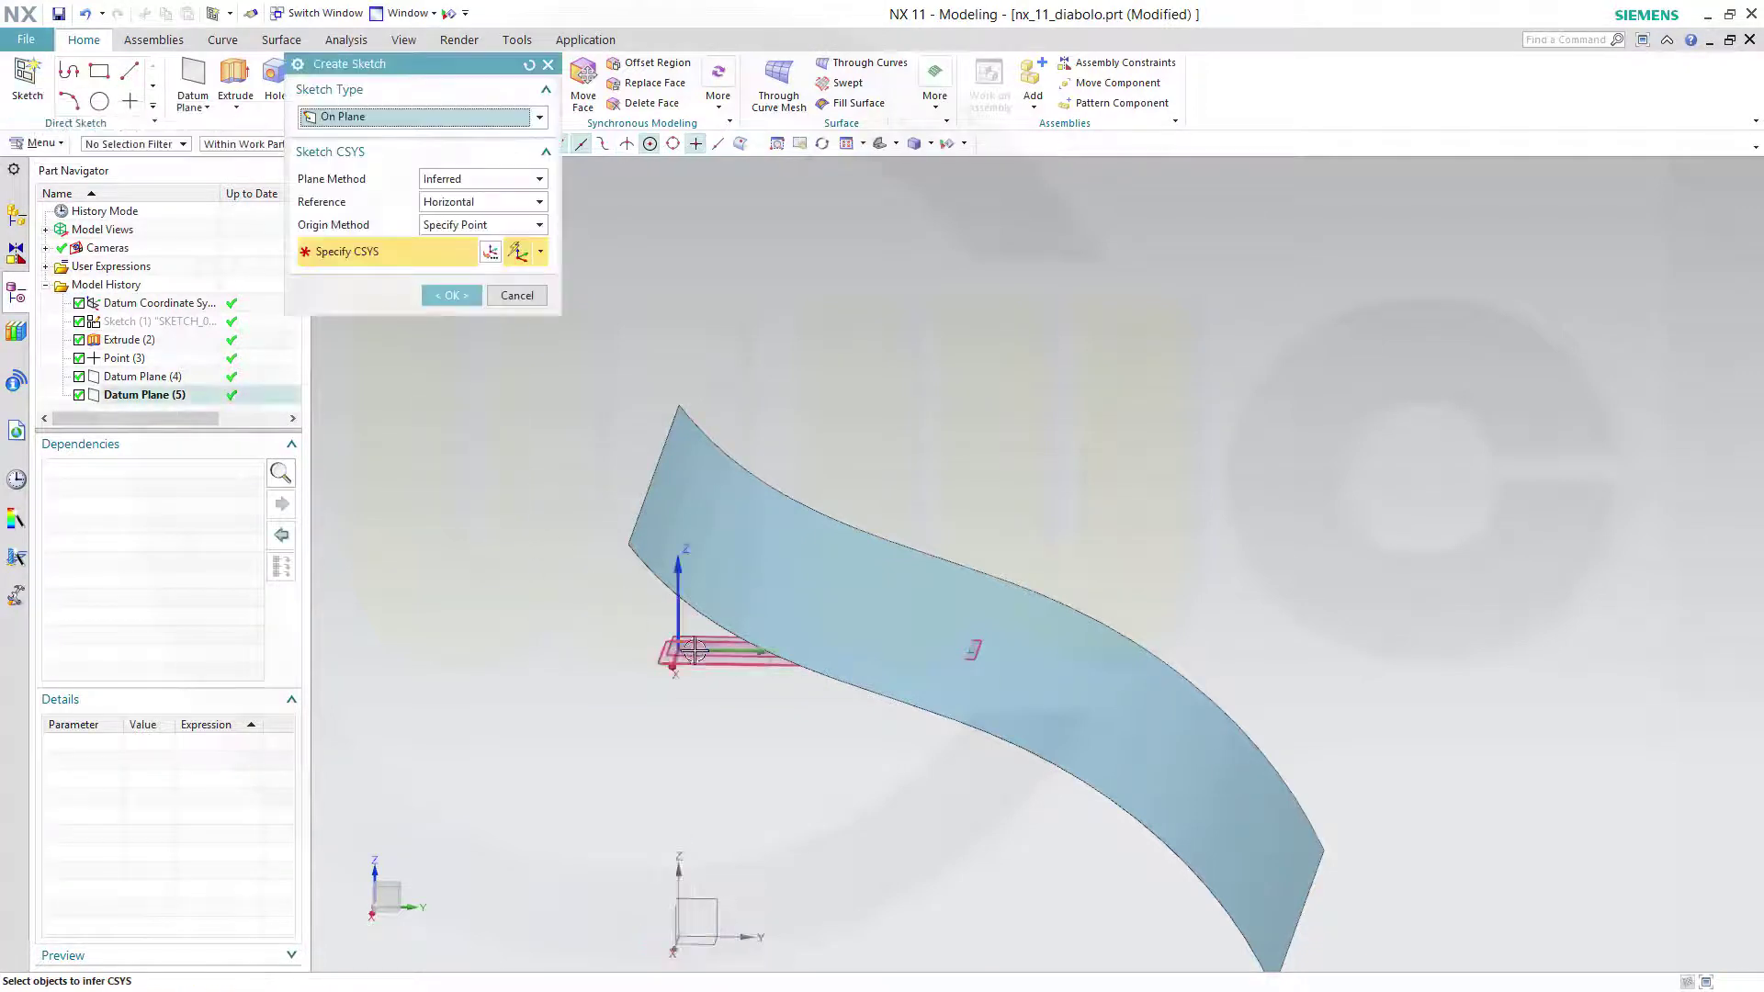
click(160, 378)
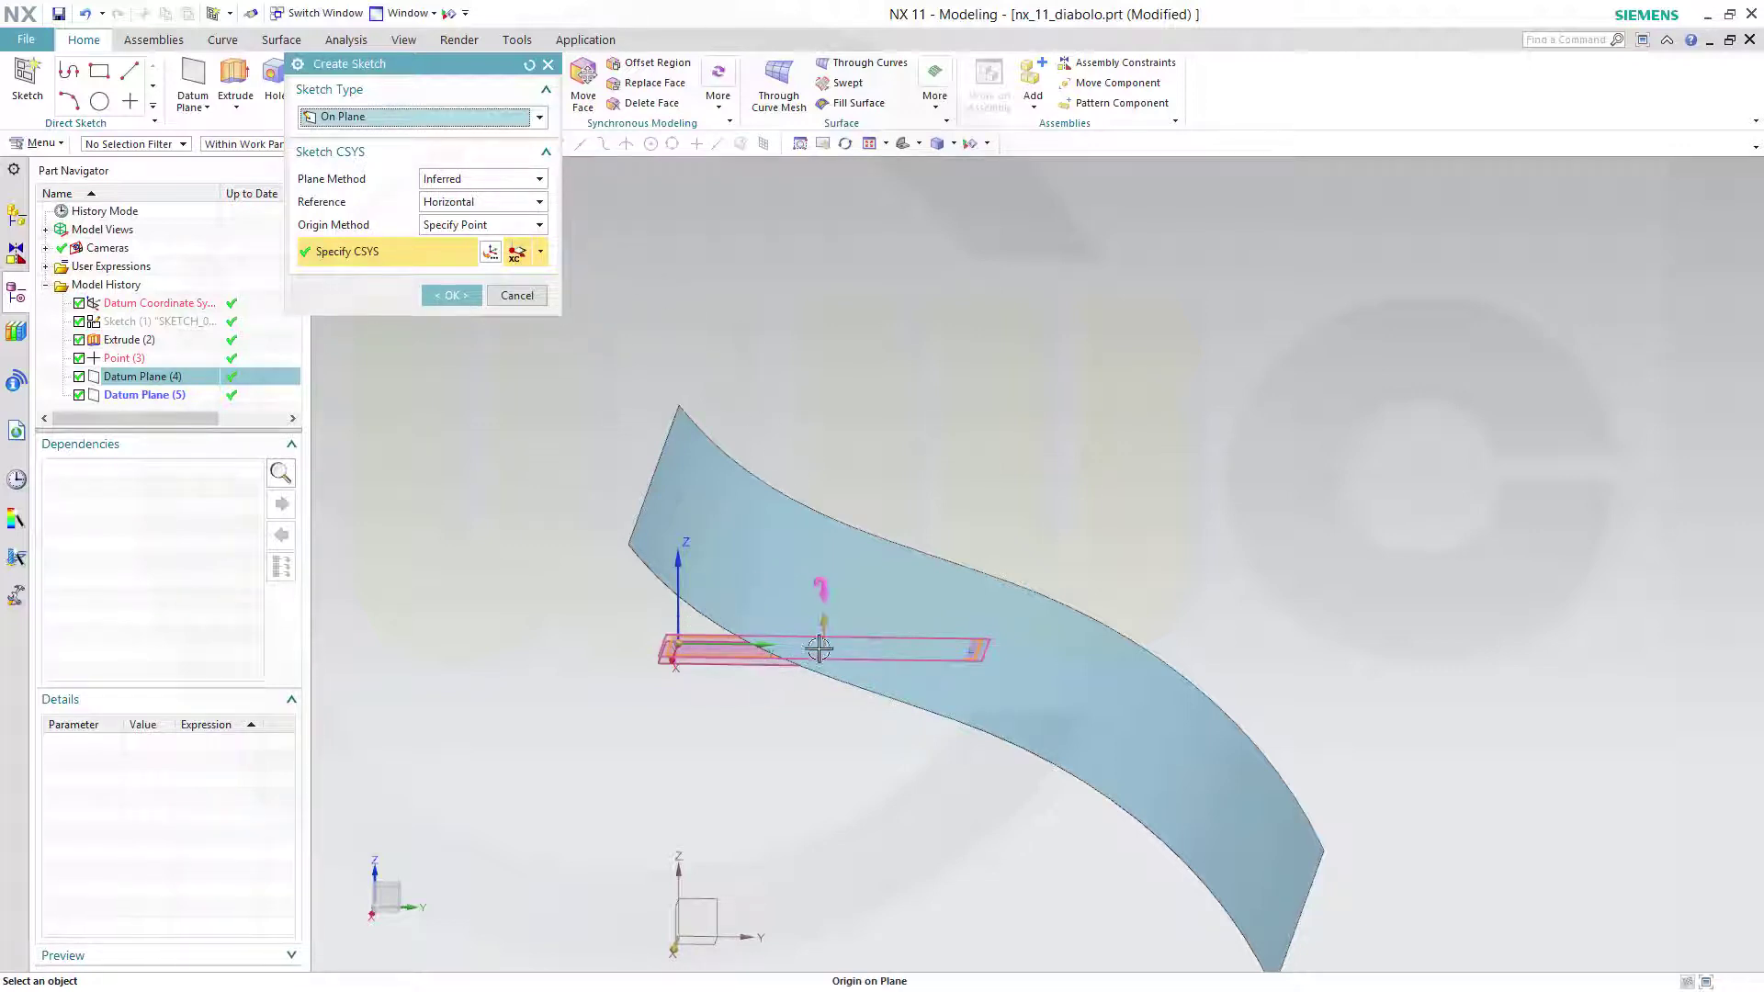
middle_drag(946, 436, 932, 456)
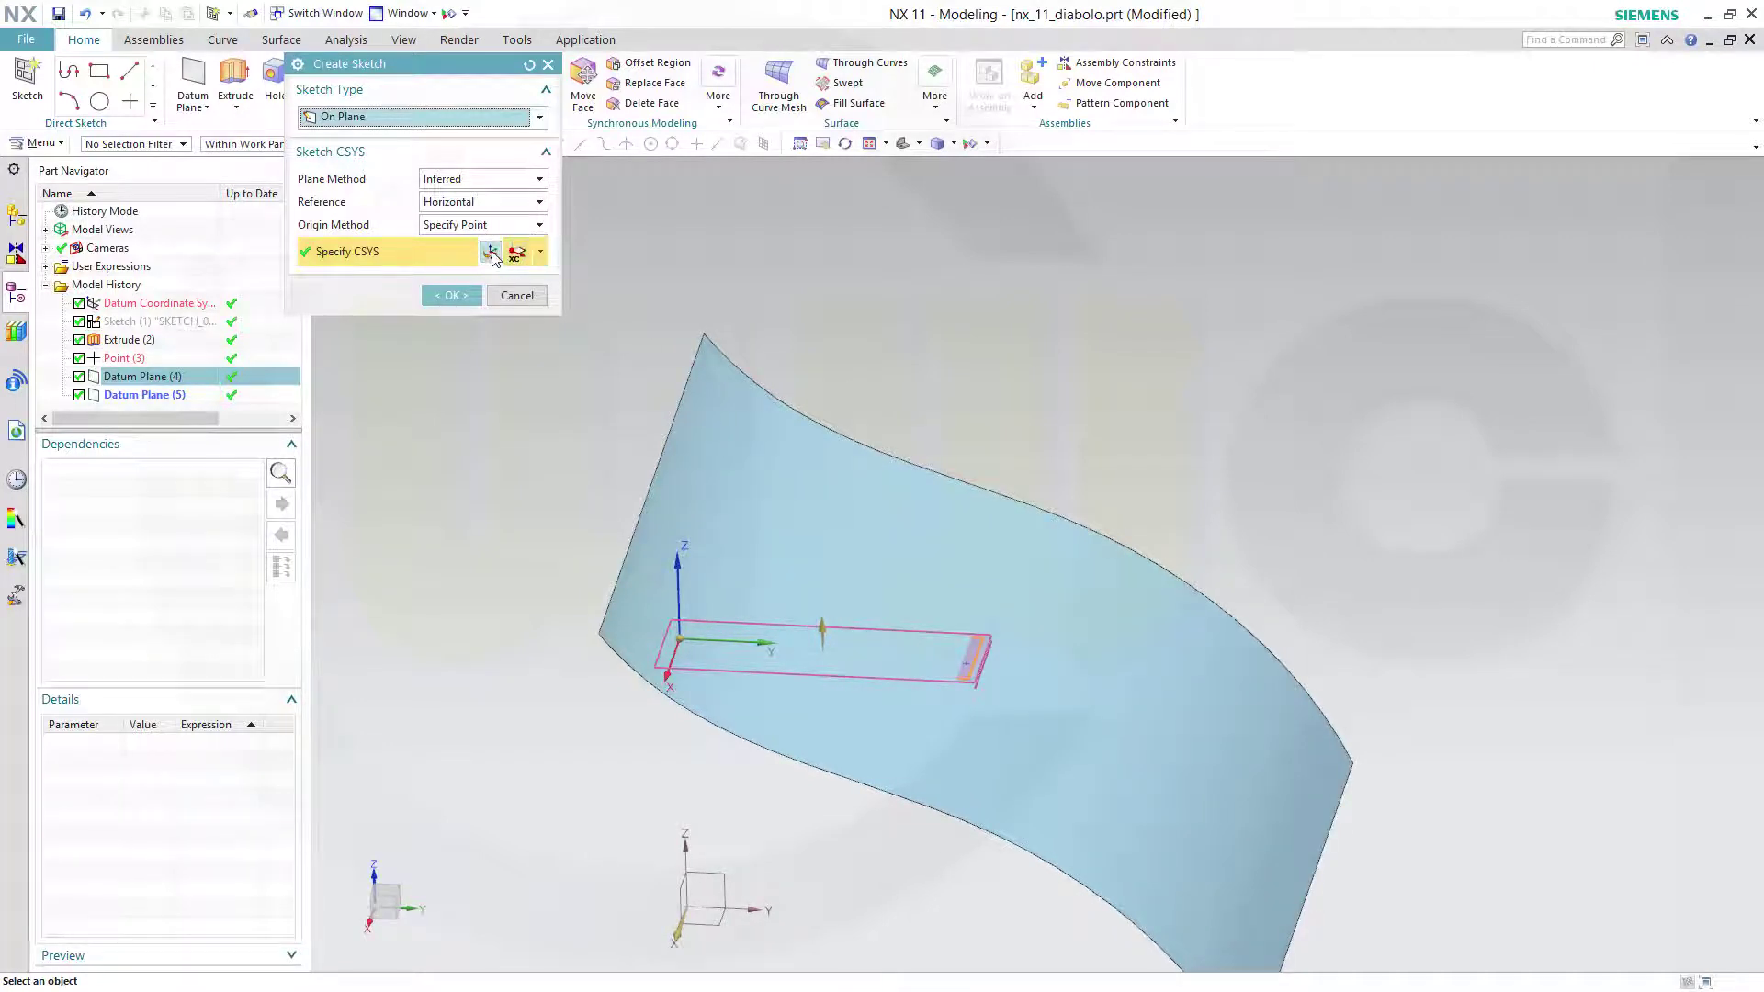
click(491, 252)
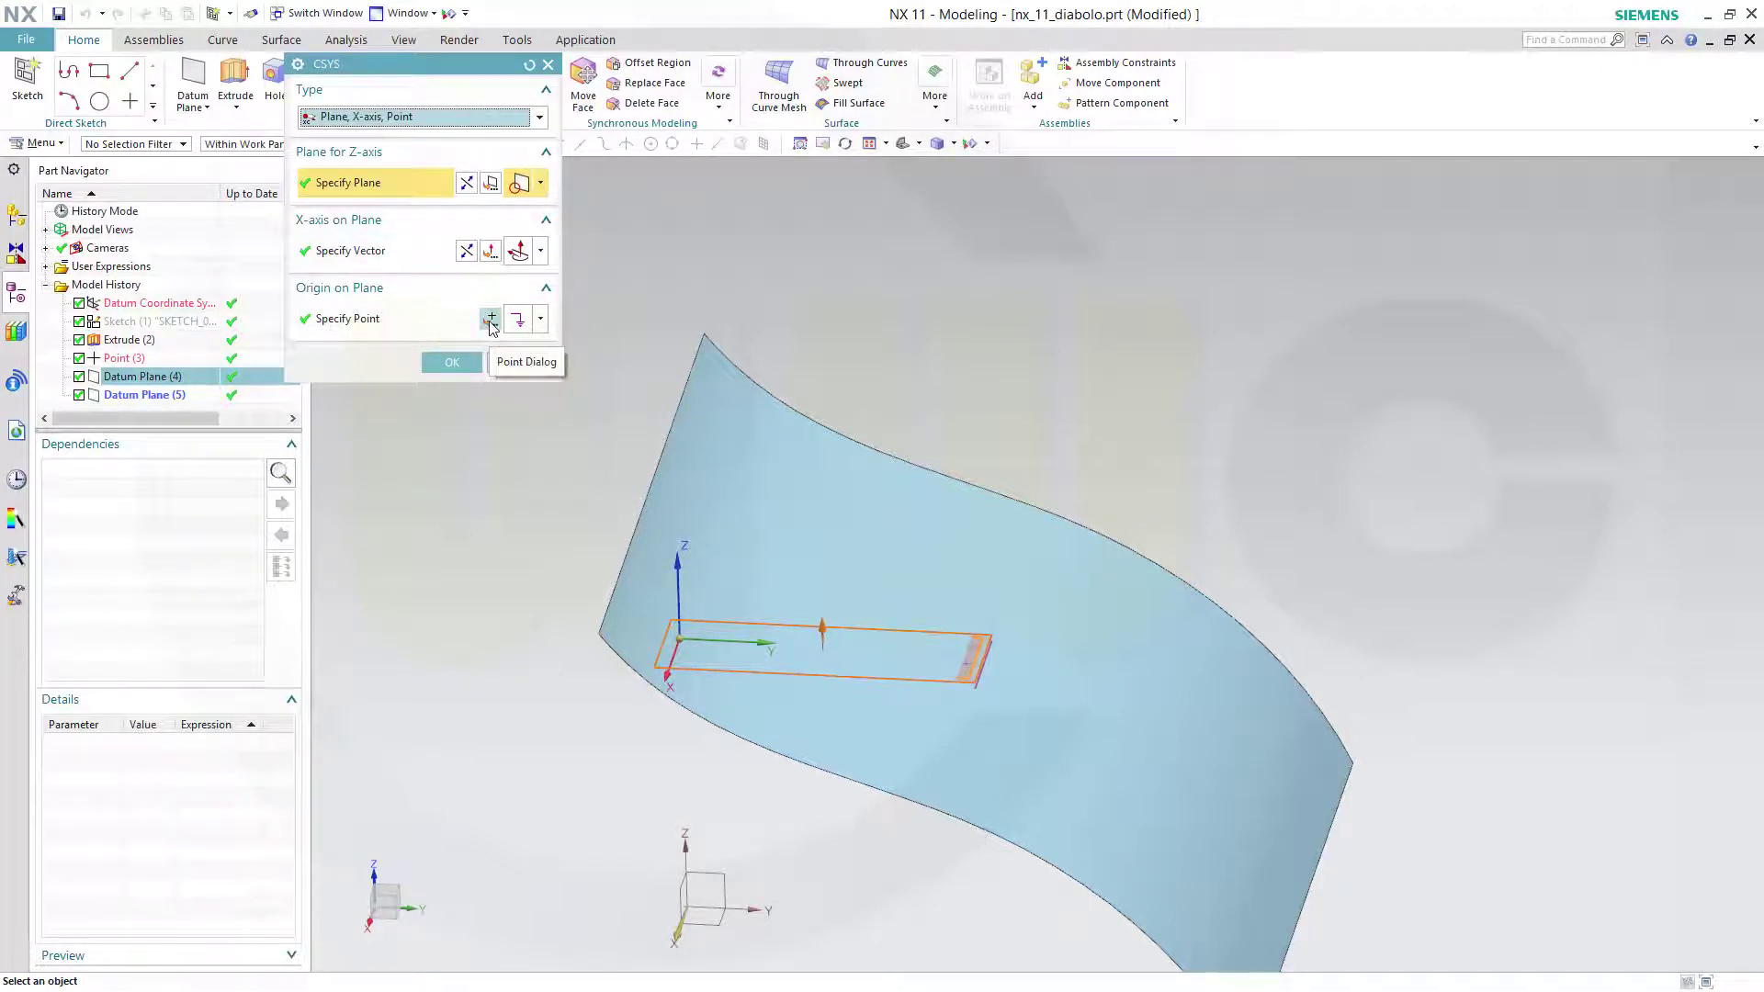
click(414, 319)
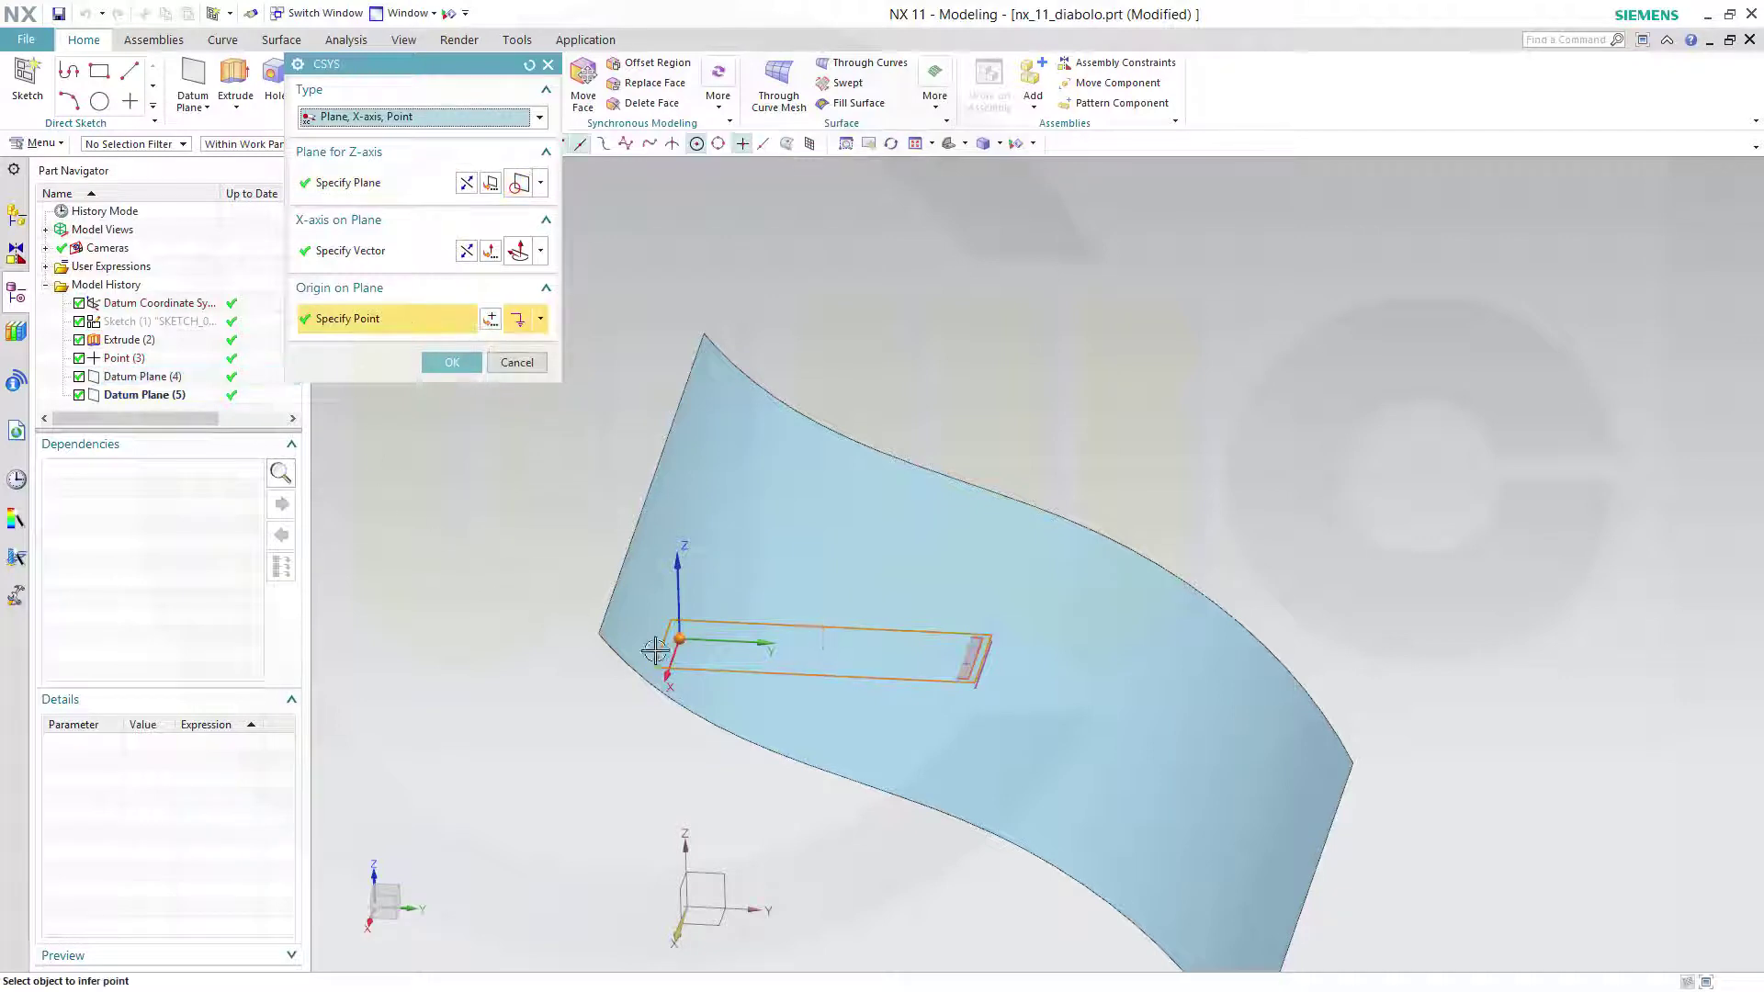
click(965, 662)
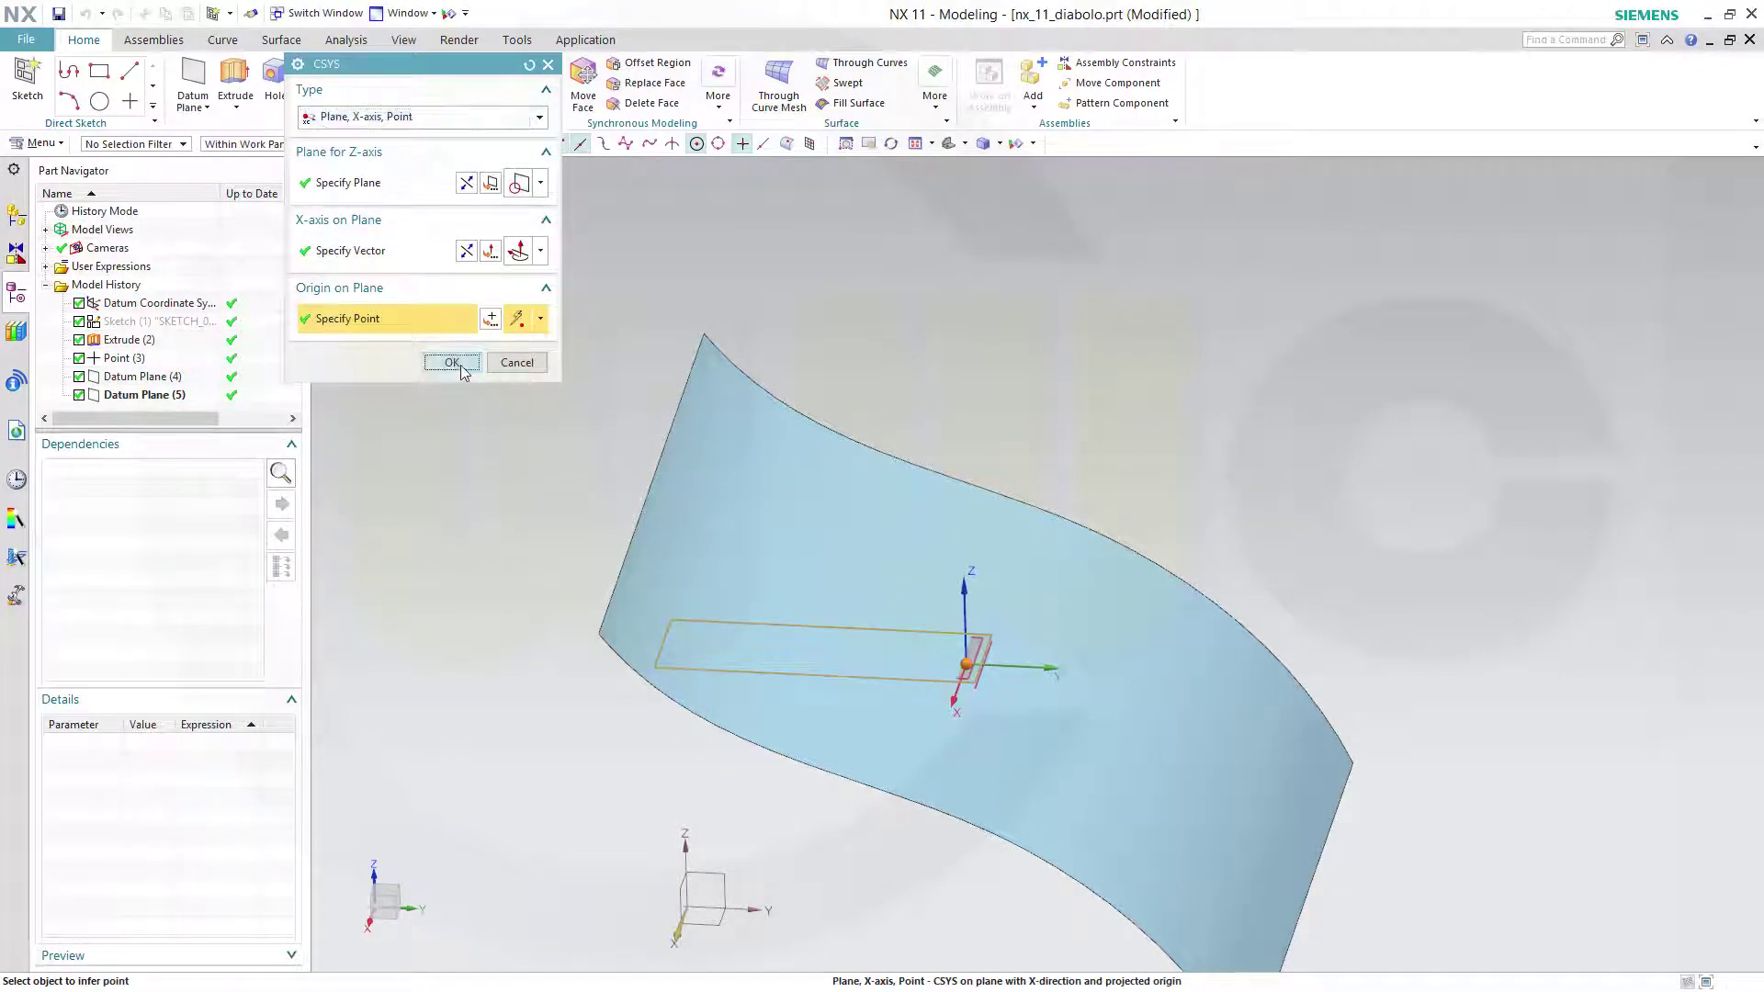
click(470, 365)
click(452, 295)
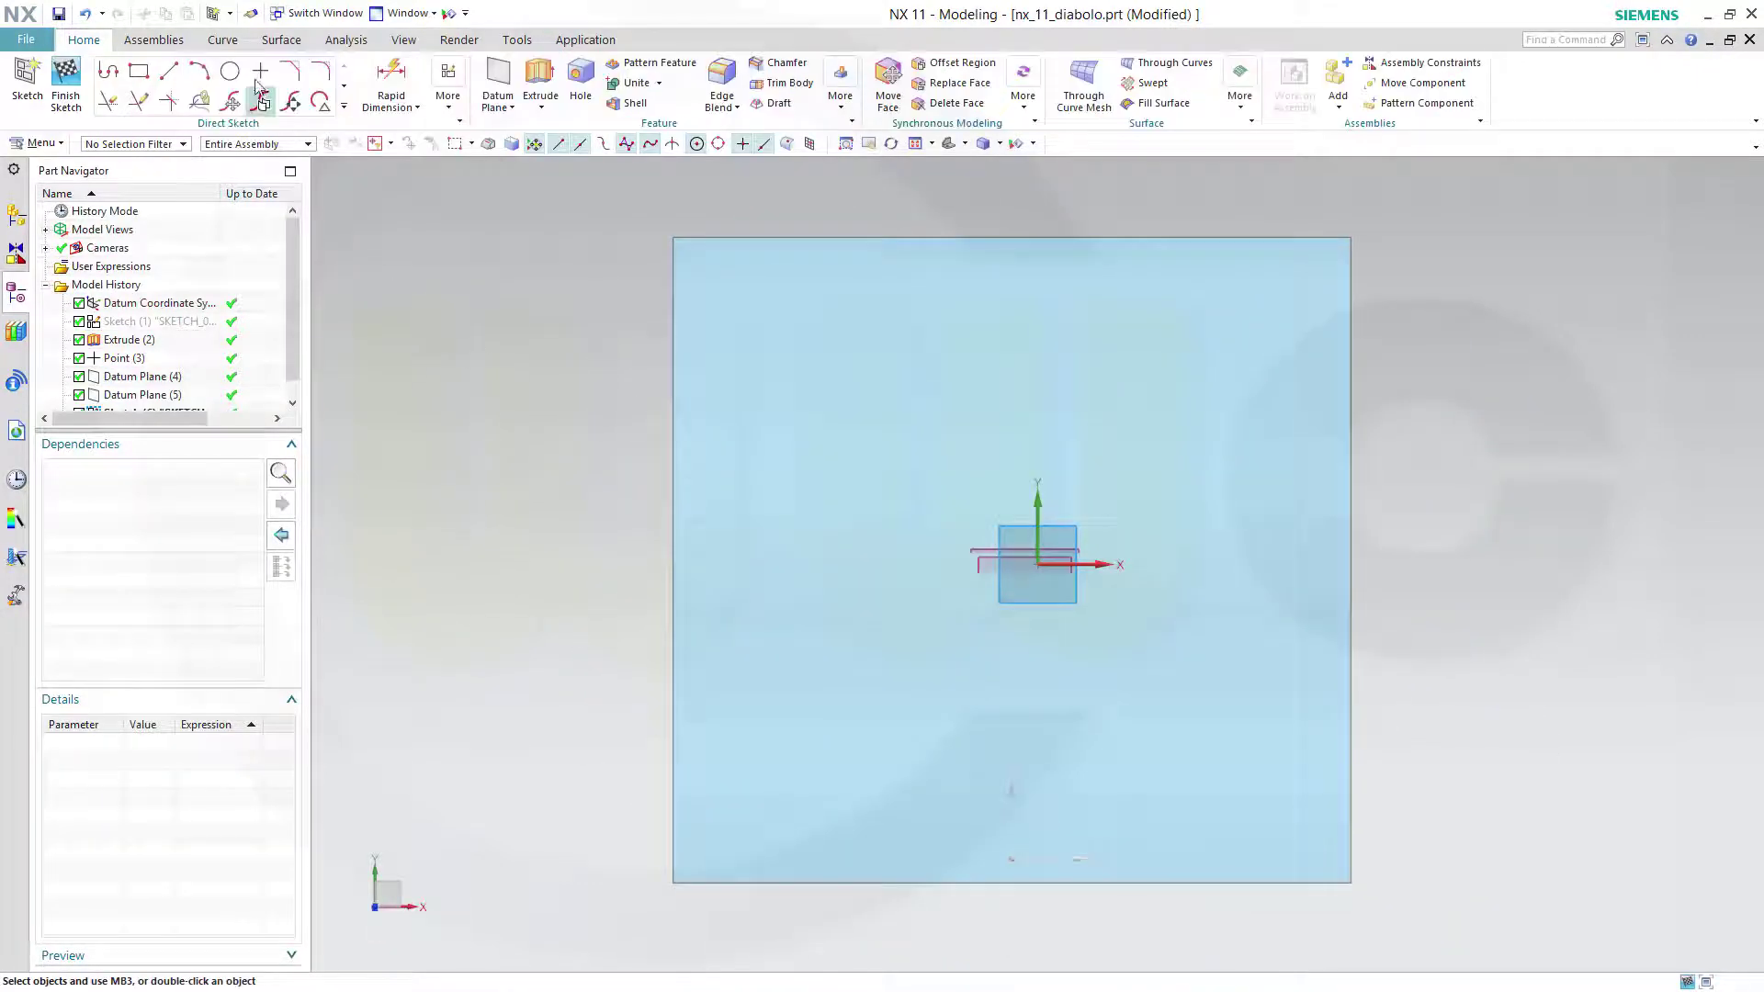
Step: Draw a circle at the sketch origin and change its diameter dimension from 20 to 40 mm
click(230, 71)
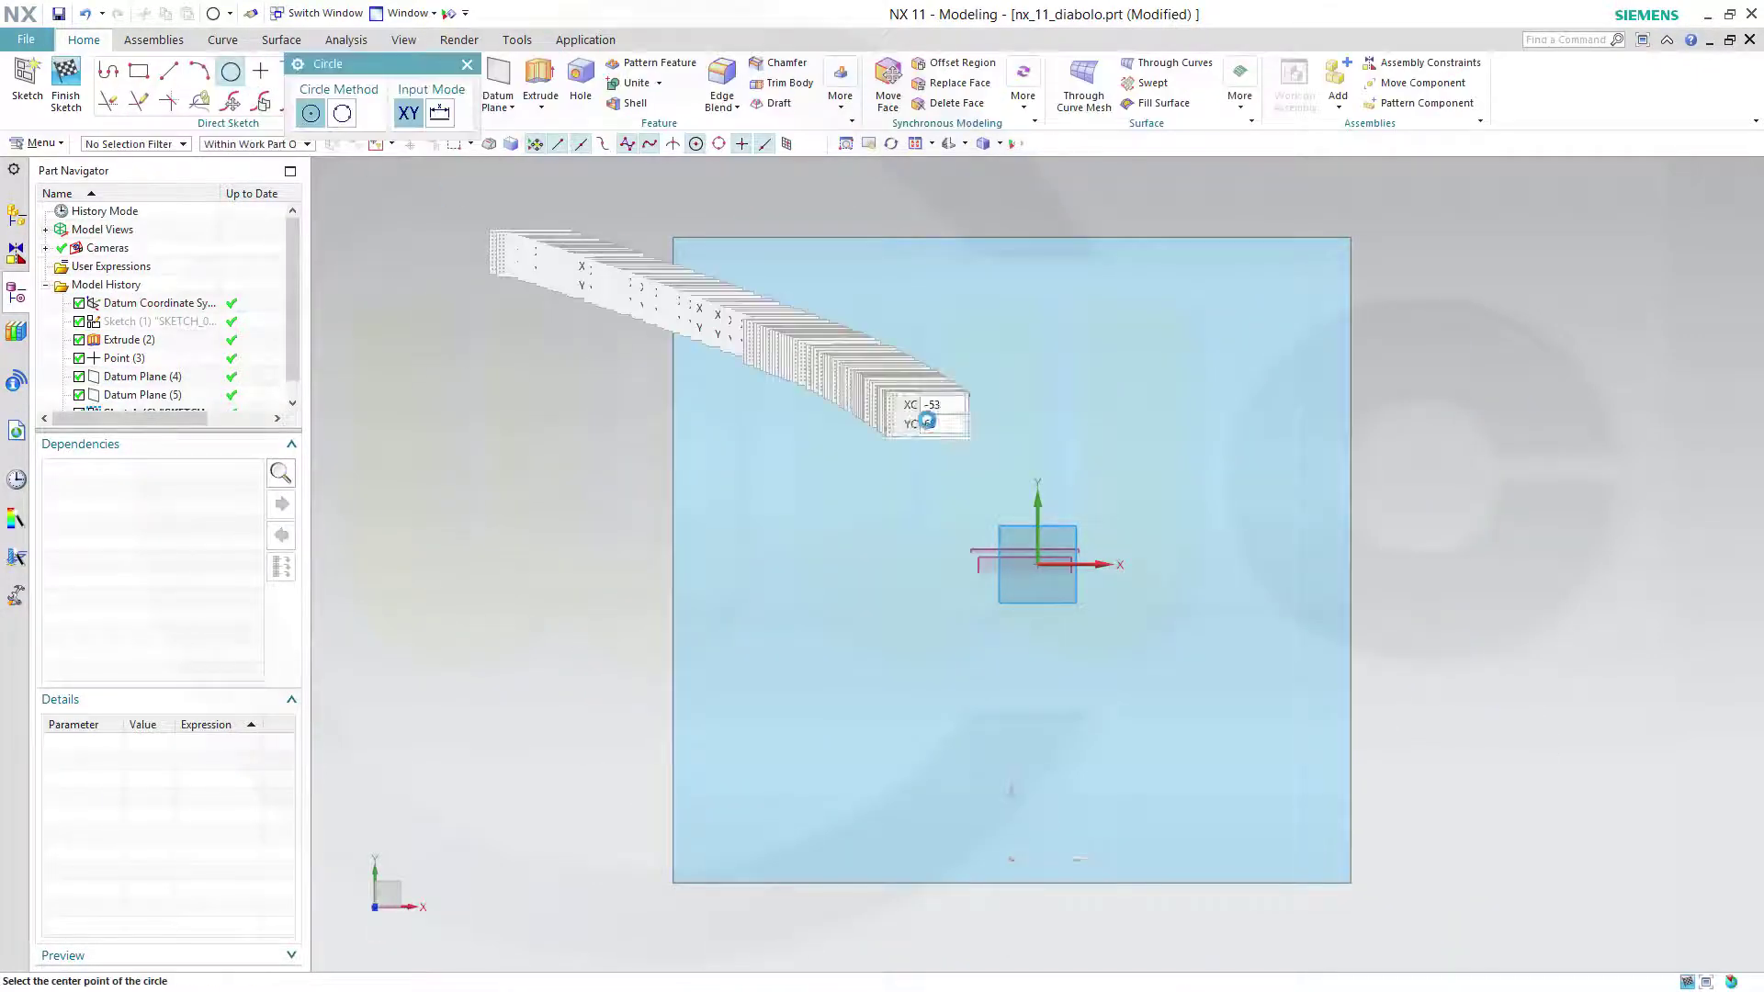
click(1036, 564)
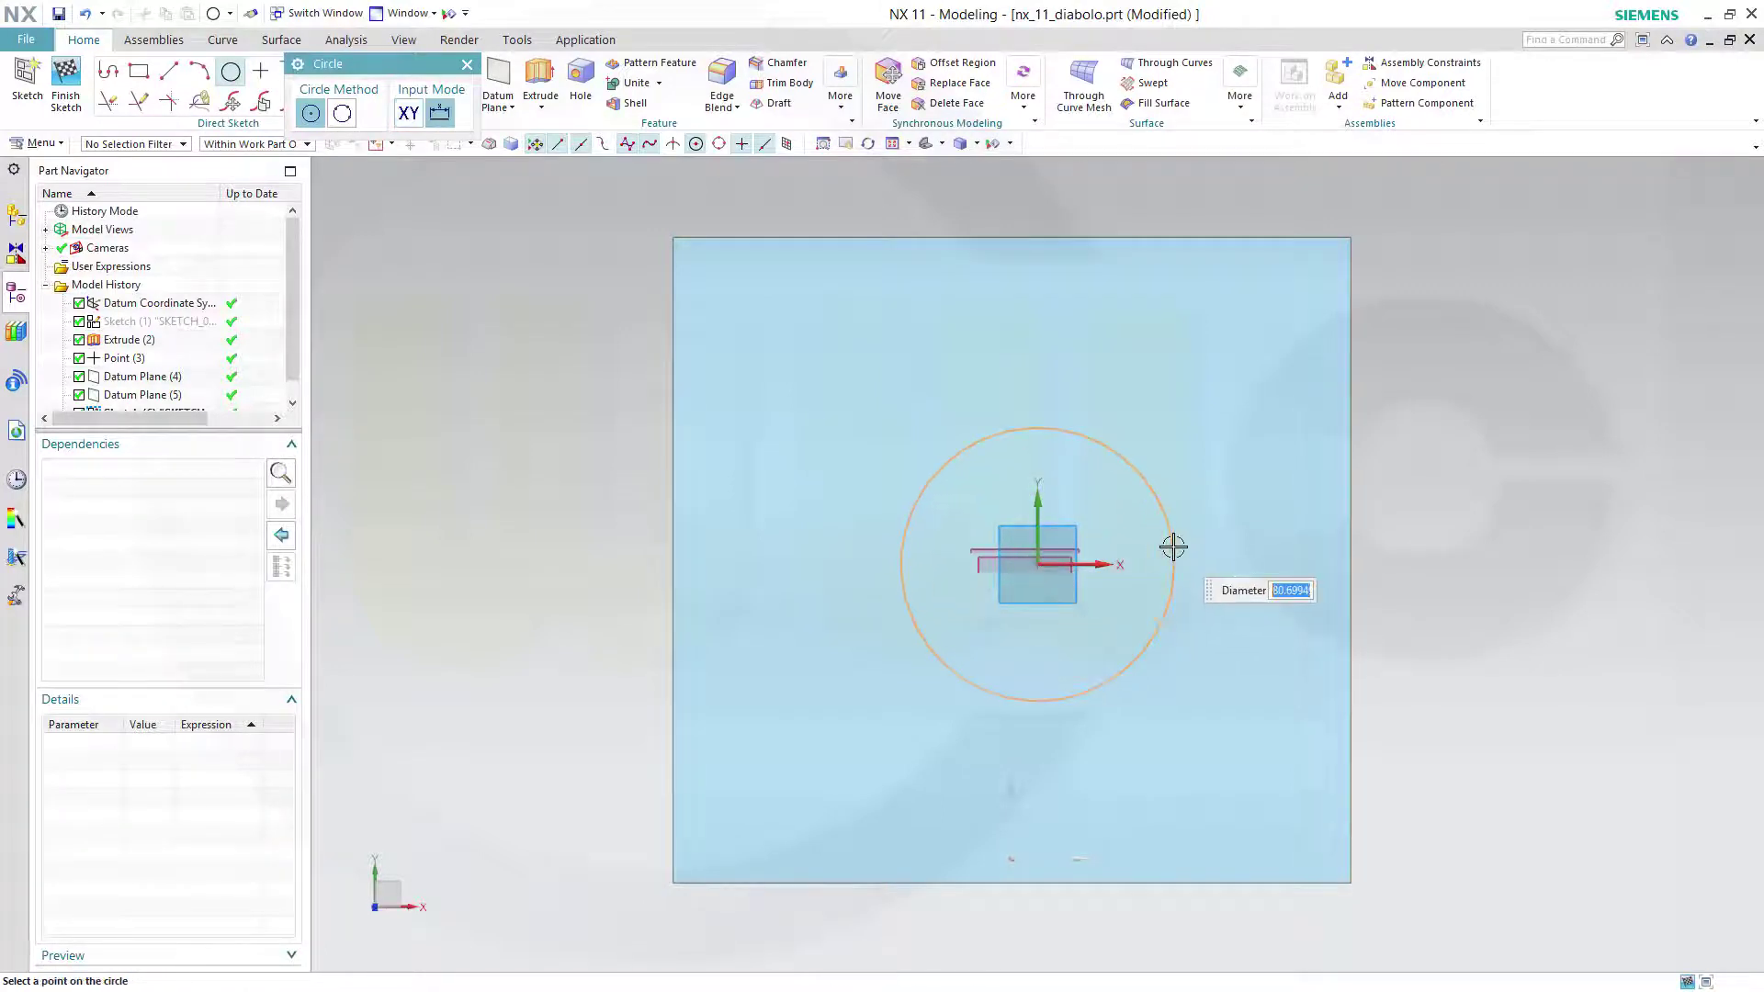
key(Return)
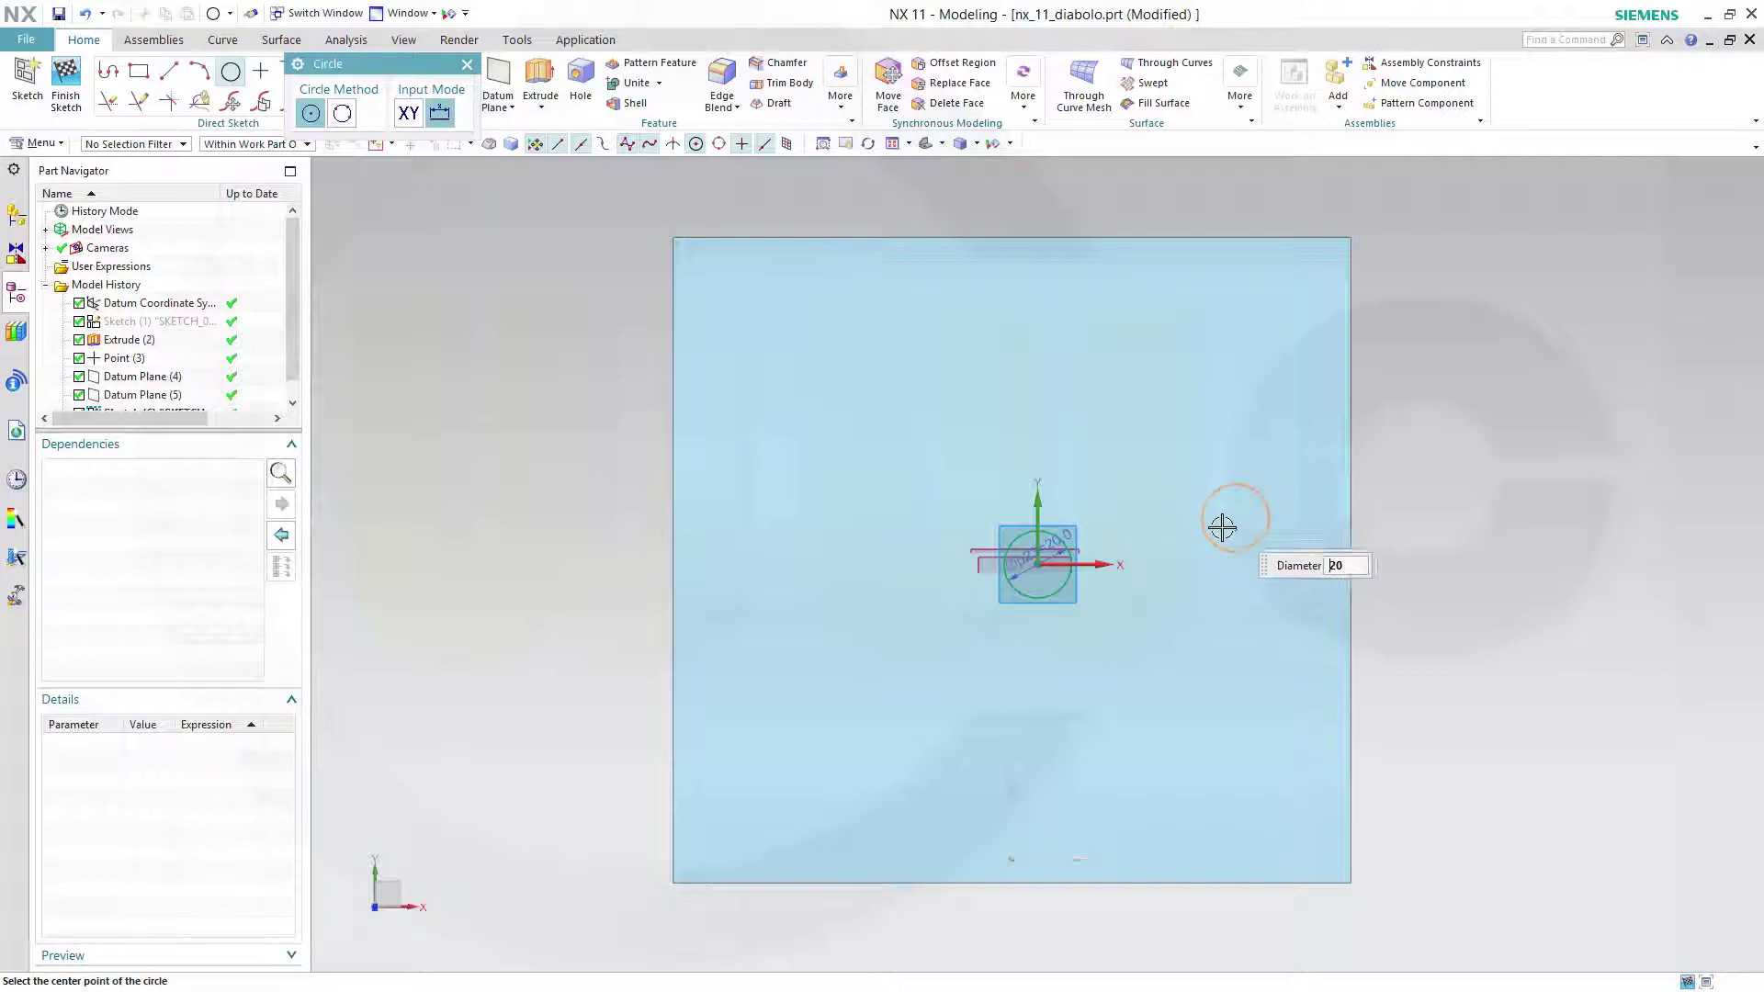
key(Escape)
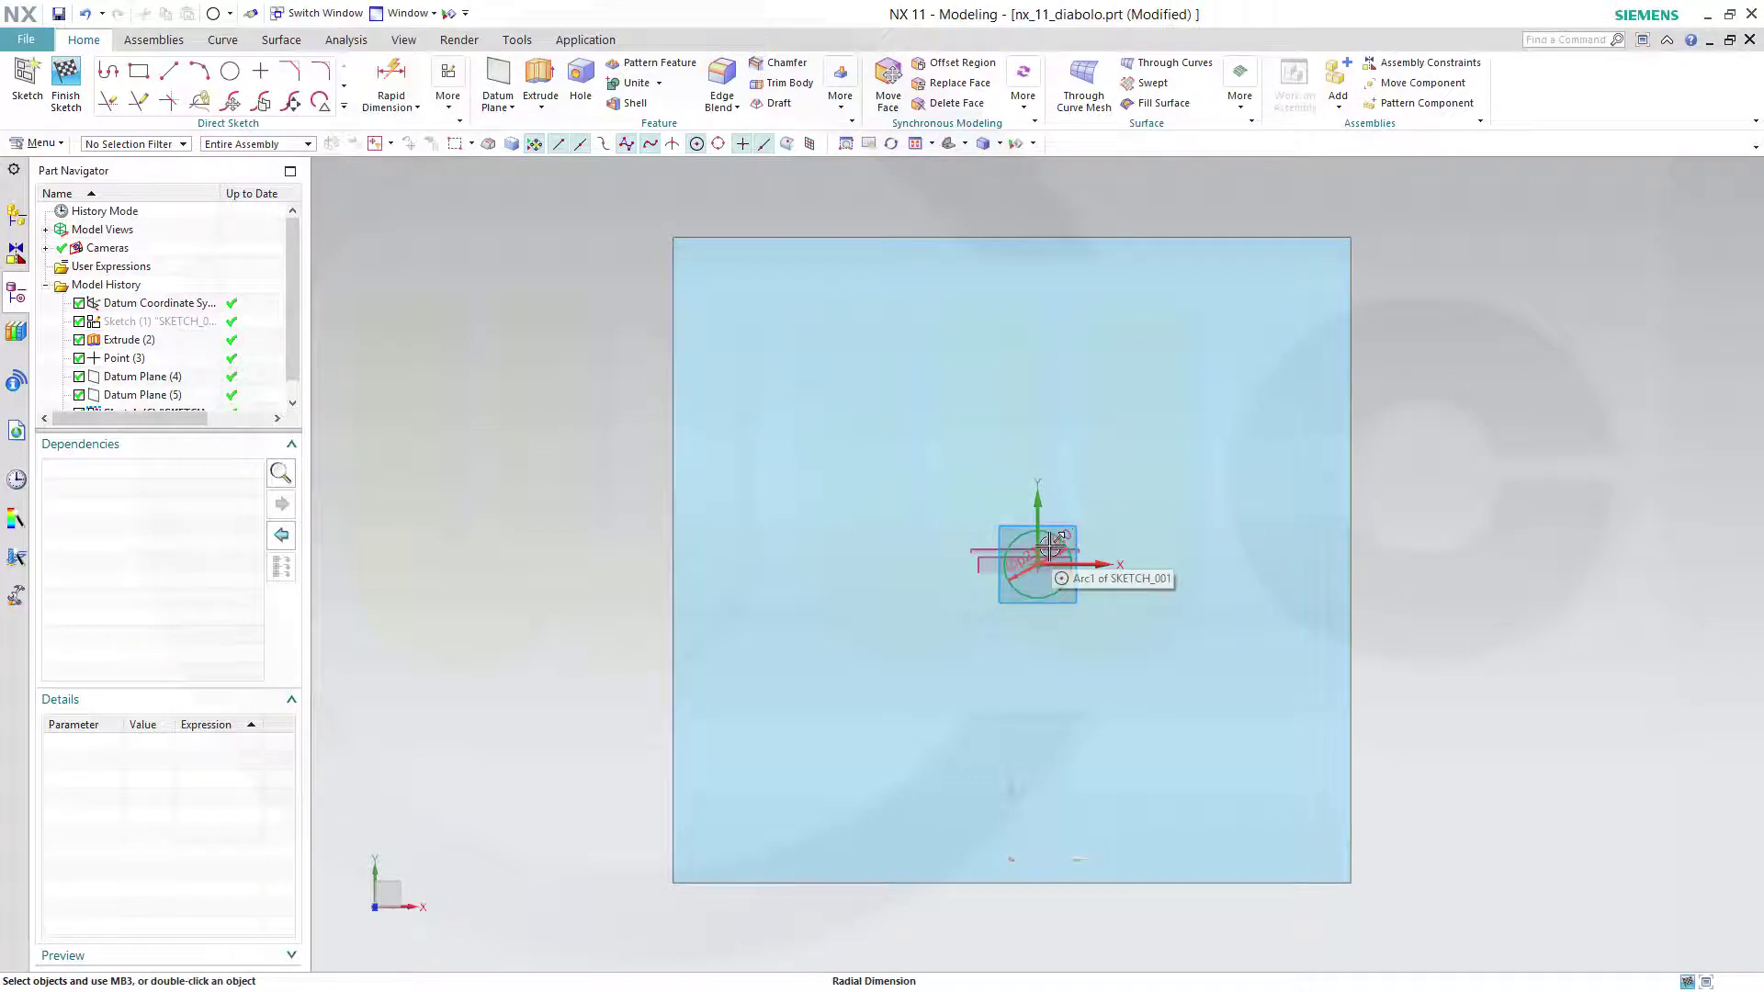
scroll(918, 567, up, 2)
drag(1095, 577, 1141, 514)
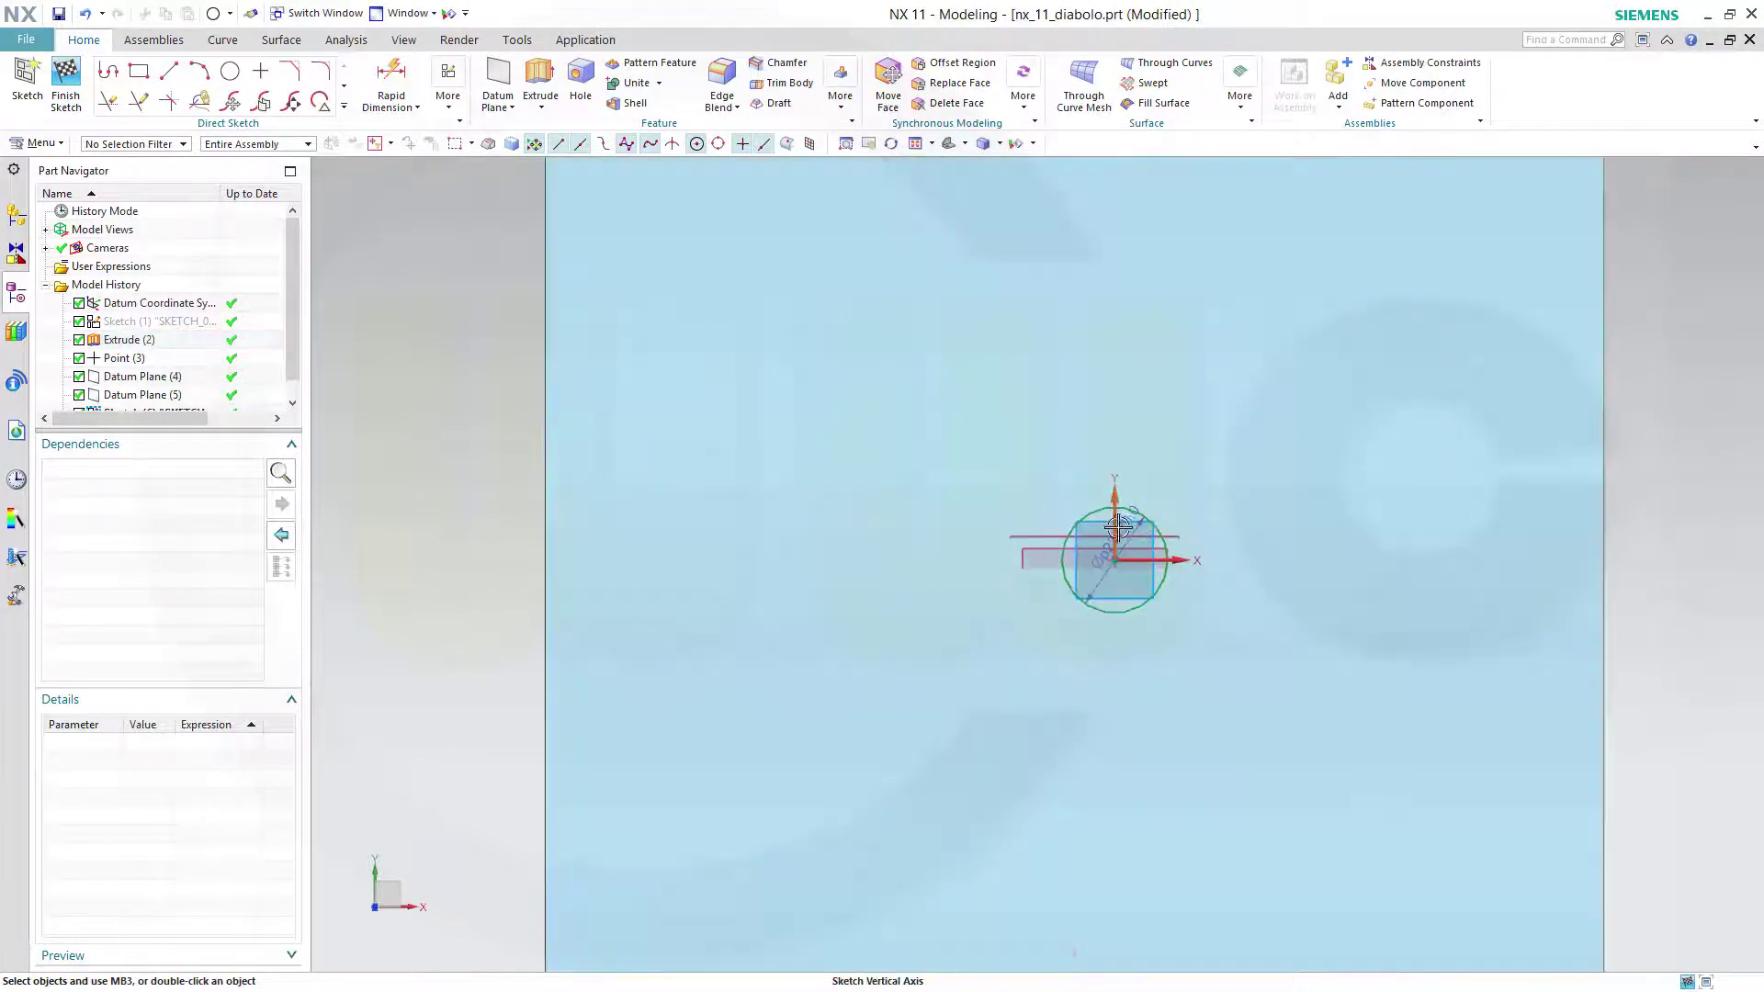
double_click(1124, 527)
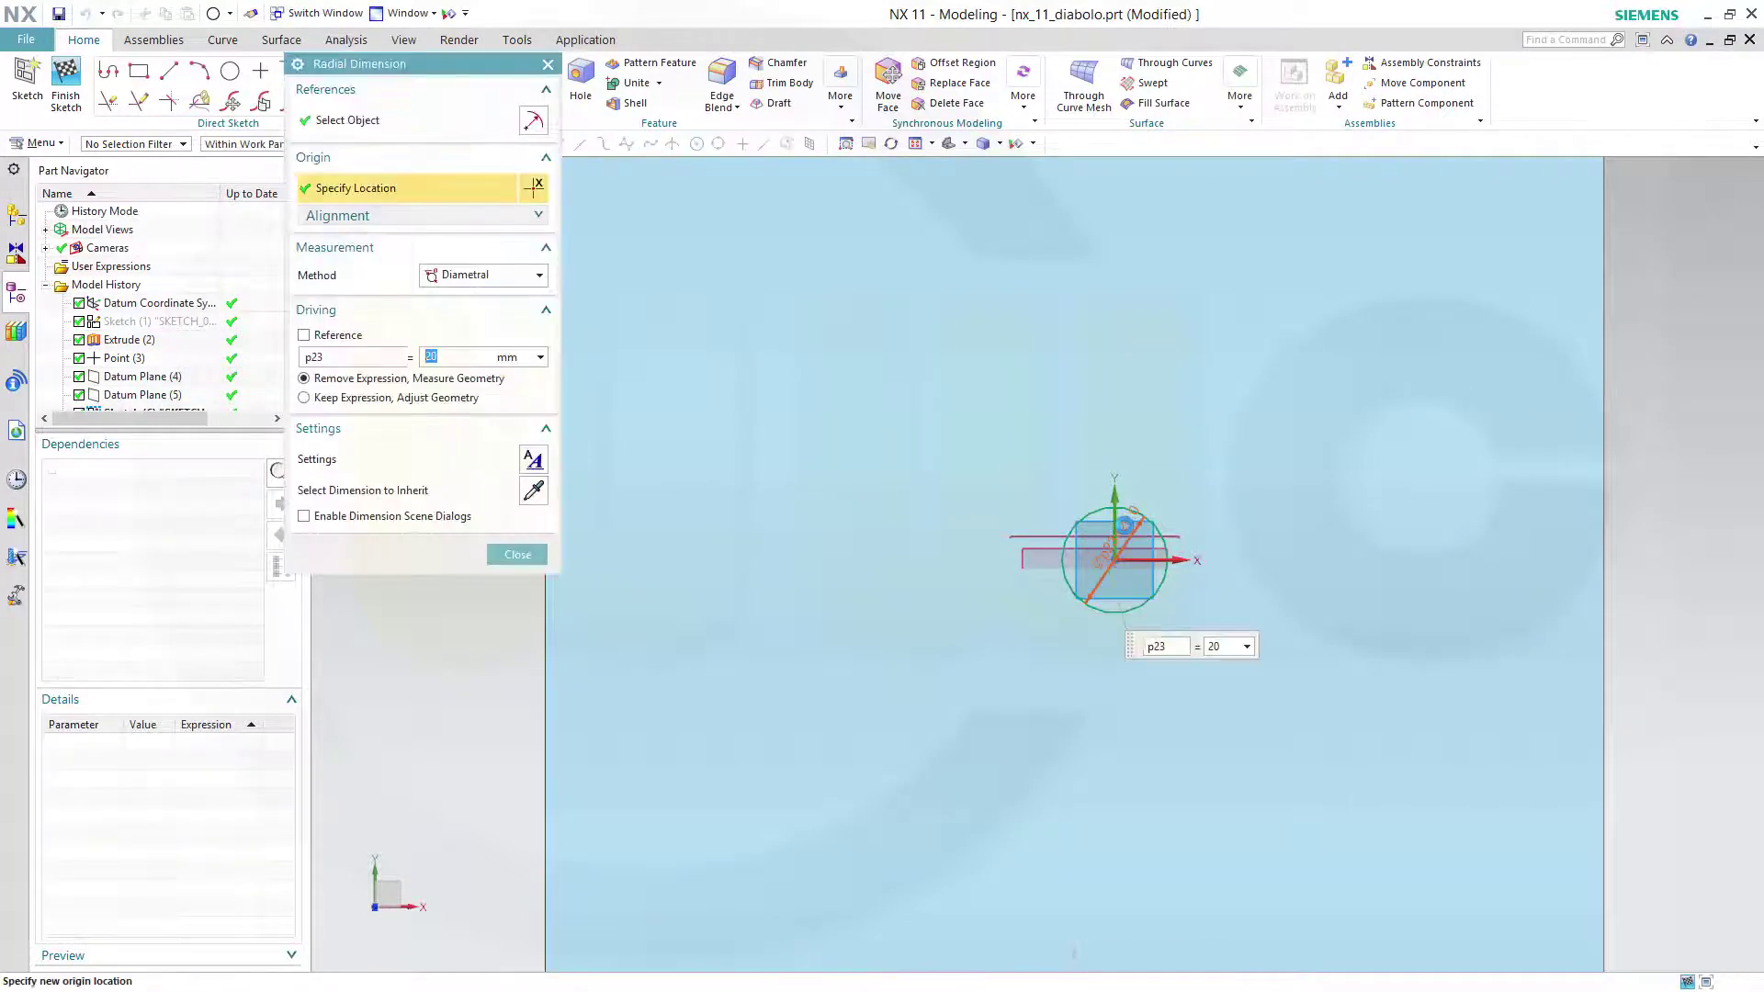
text(40)
key(Return)
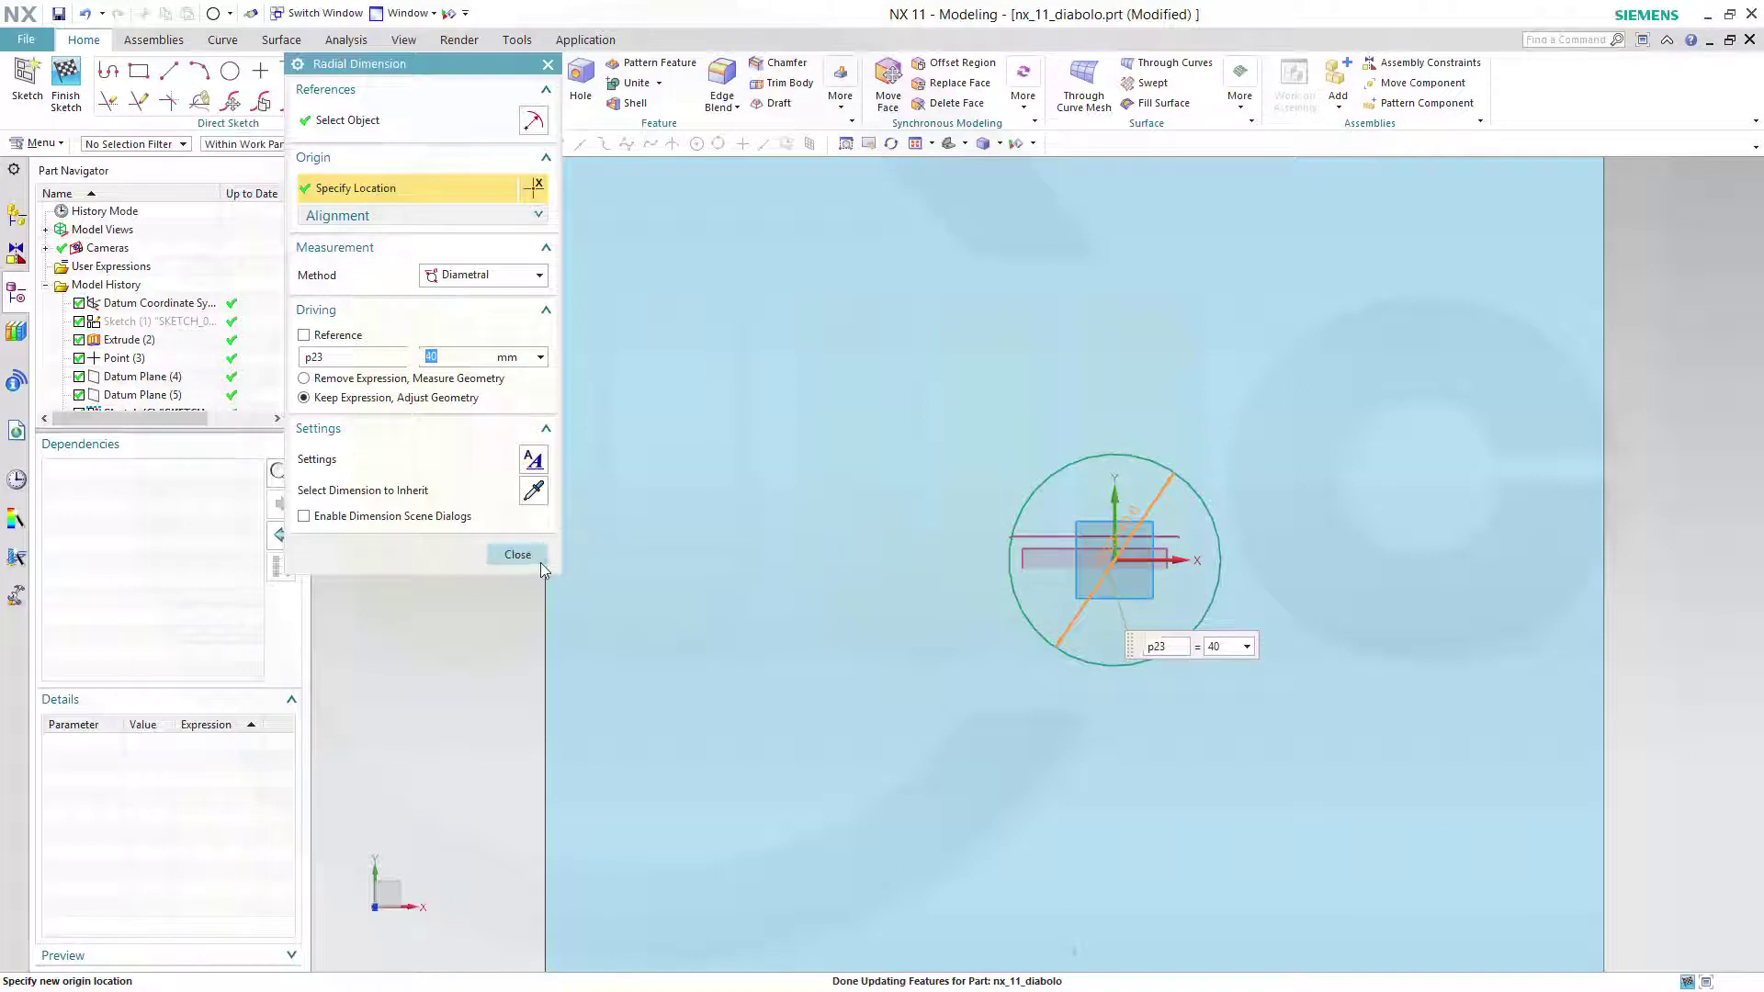
middle_click(630, 575)
mouse_move(914, 701)
middle_down()
mouse_move(886, 571)
mouse_move(812, 576)
mouse_move(763, 555)
mouse_move(760, 579)
middle_up()
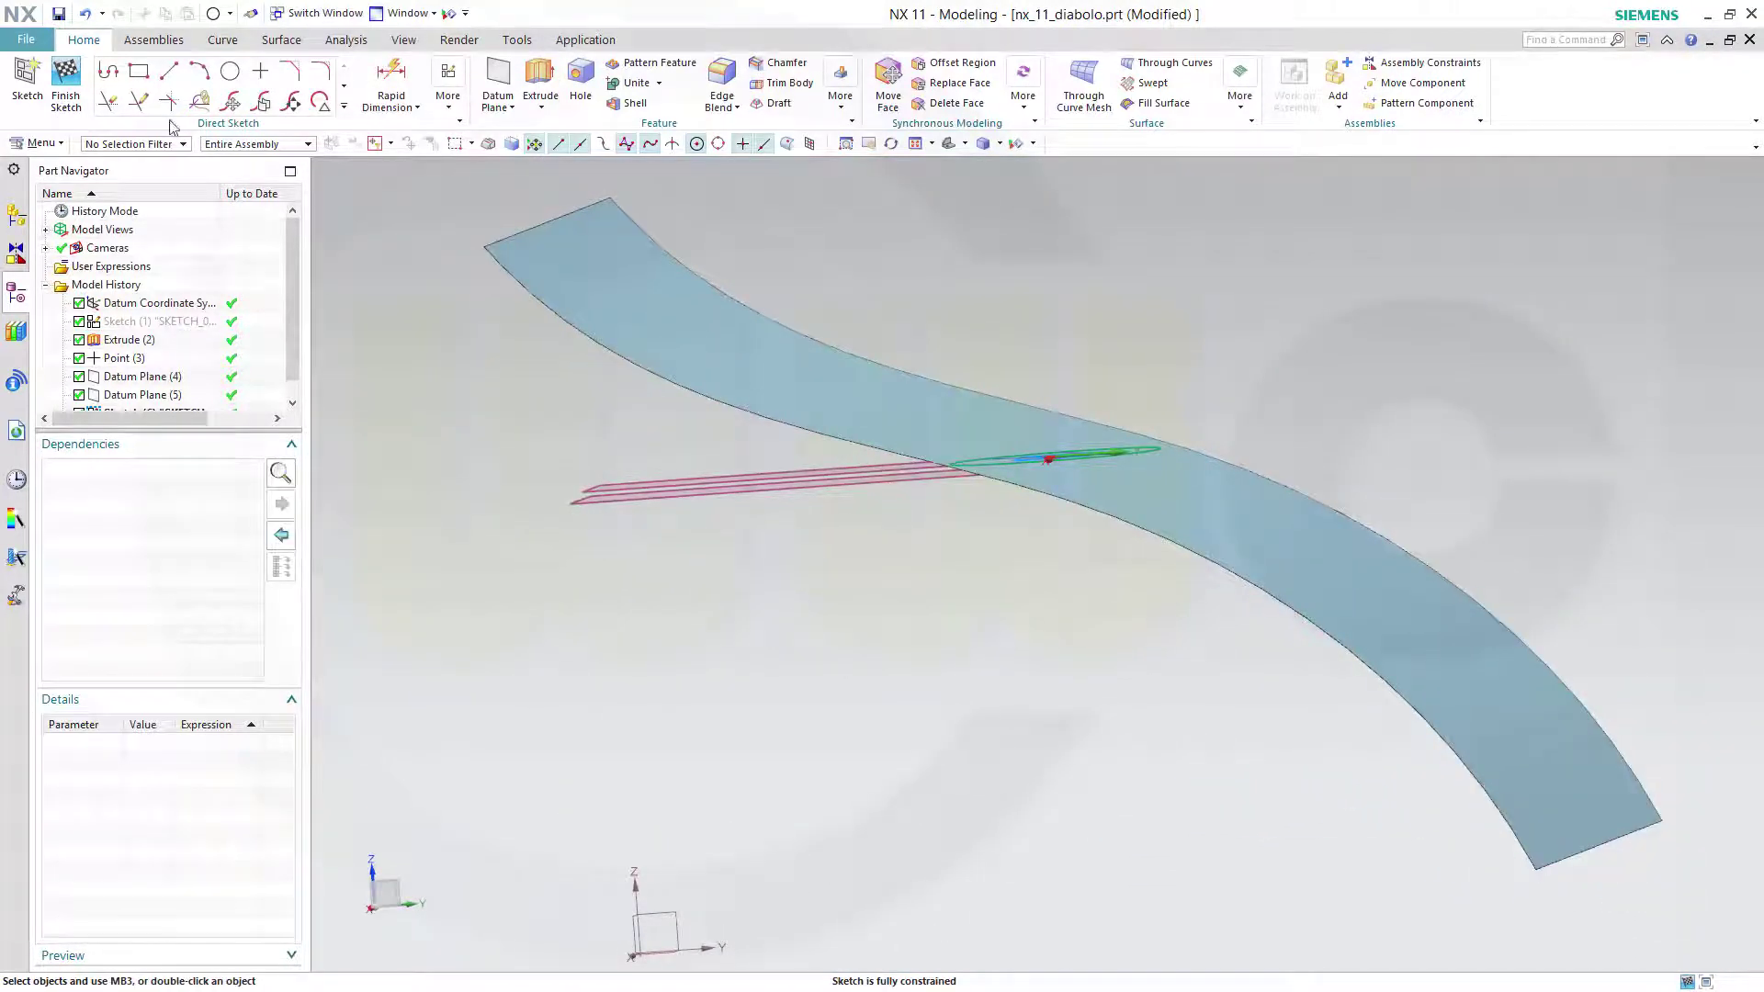
Step: Finish the sketch and project the 40 mm circle along ZC onto Datum Plane (5)
click(55, 80)
mouse_move(887, 583)
middle_down()
mouse_move(980, 555)
mouse_move(1005, 603)
middle_up()
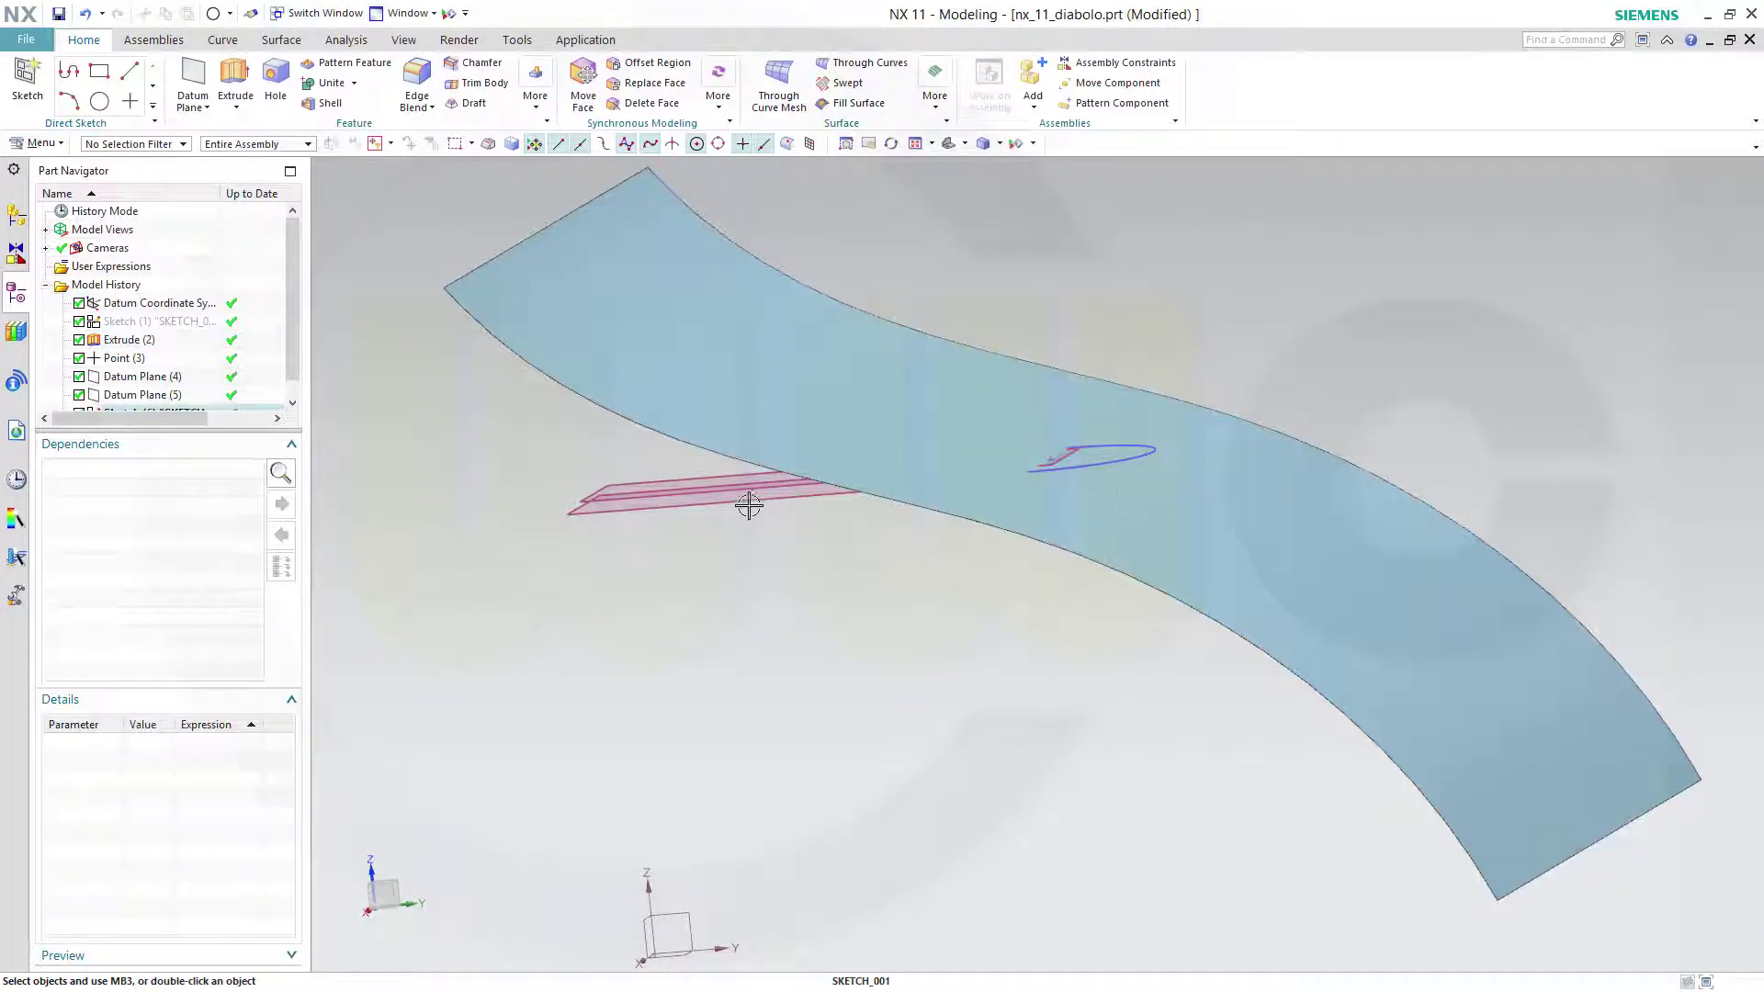
click(220, 41)
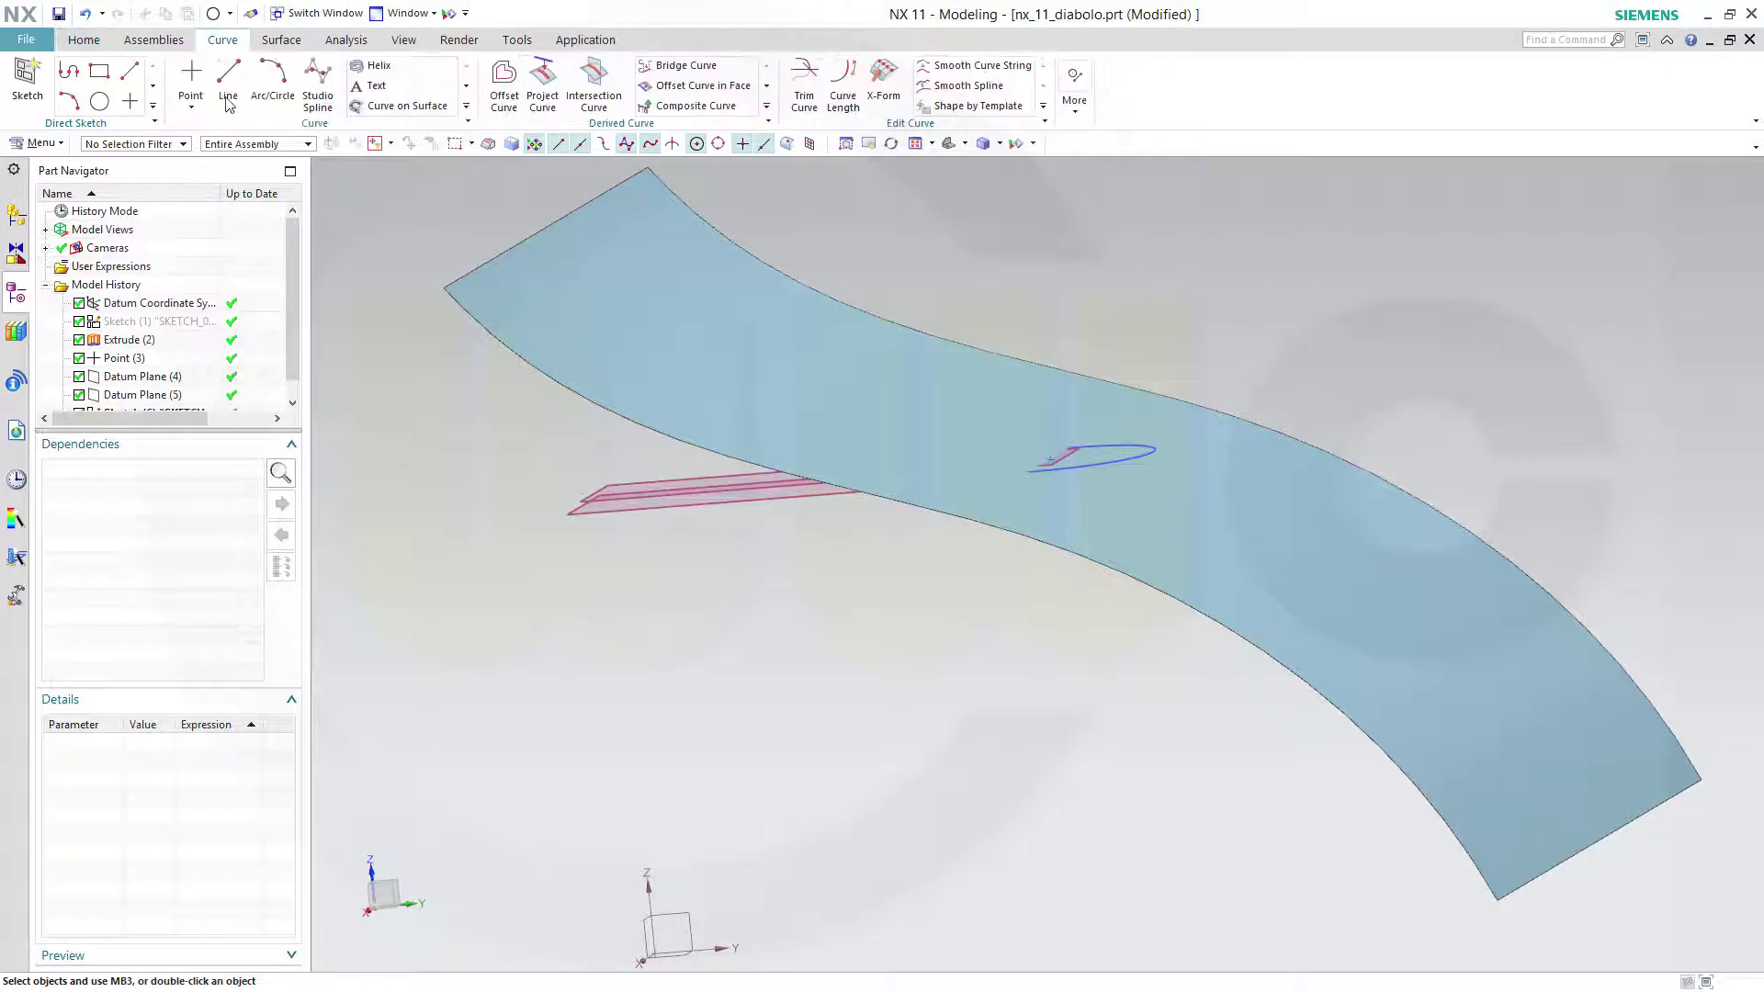
click(542, 87)
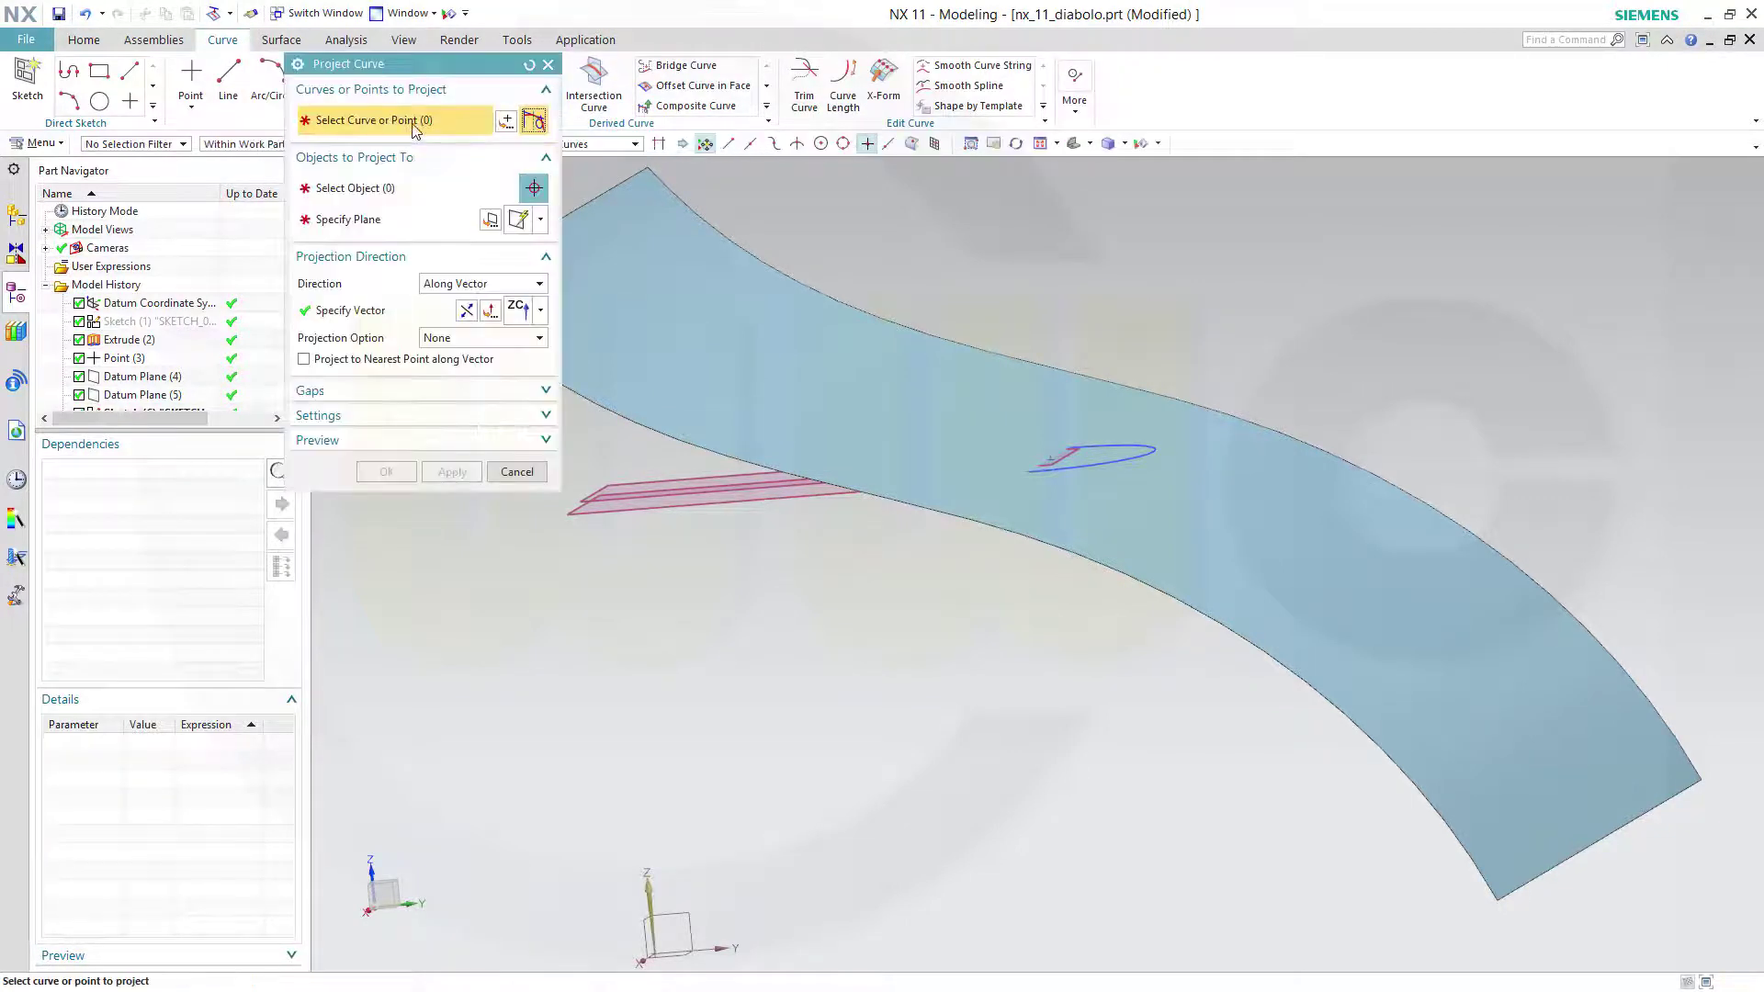
click(1114, 456)
click(360, 221)
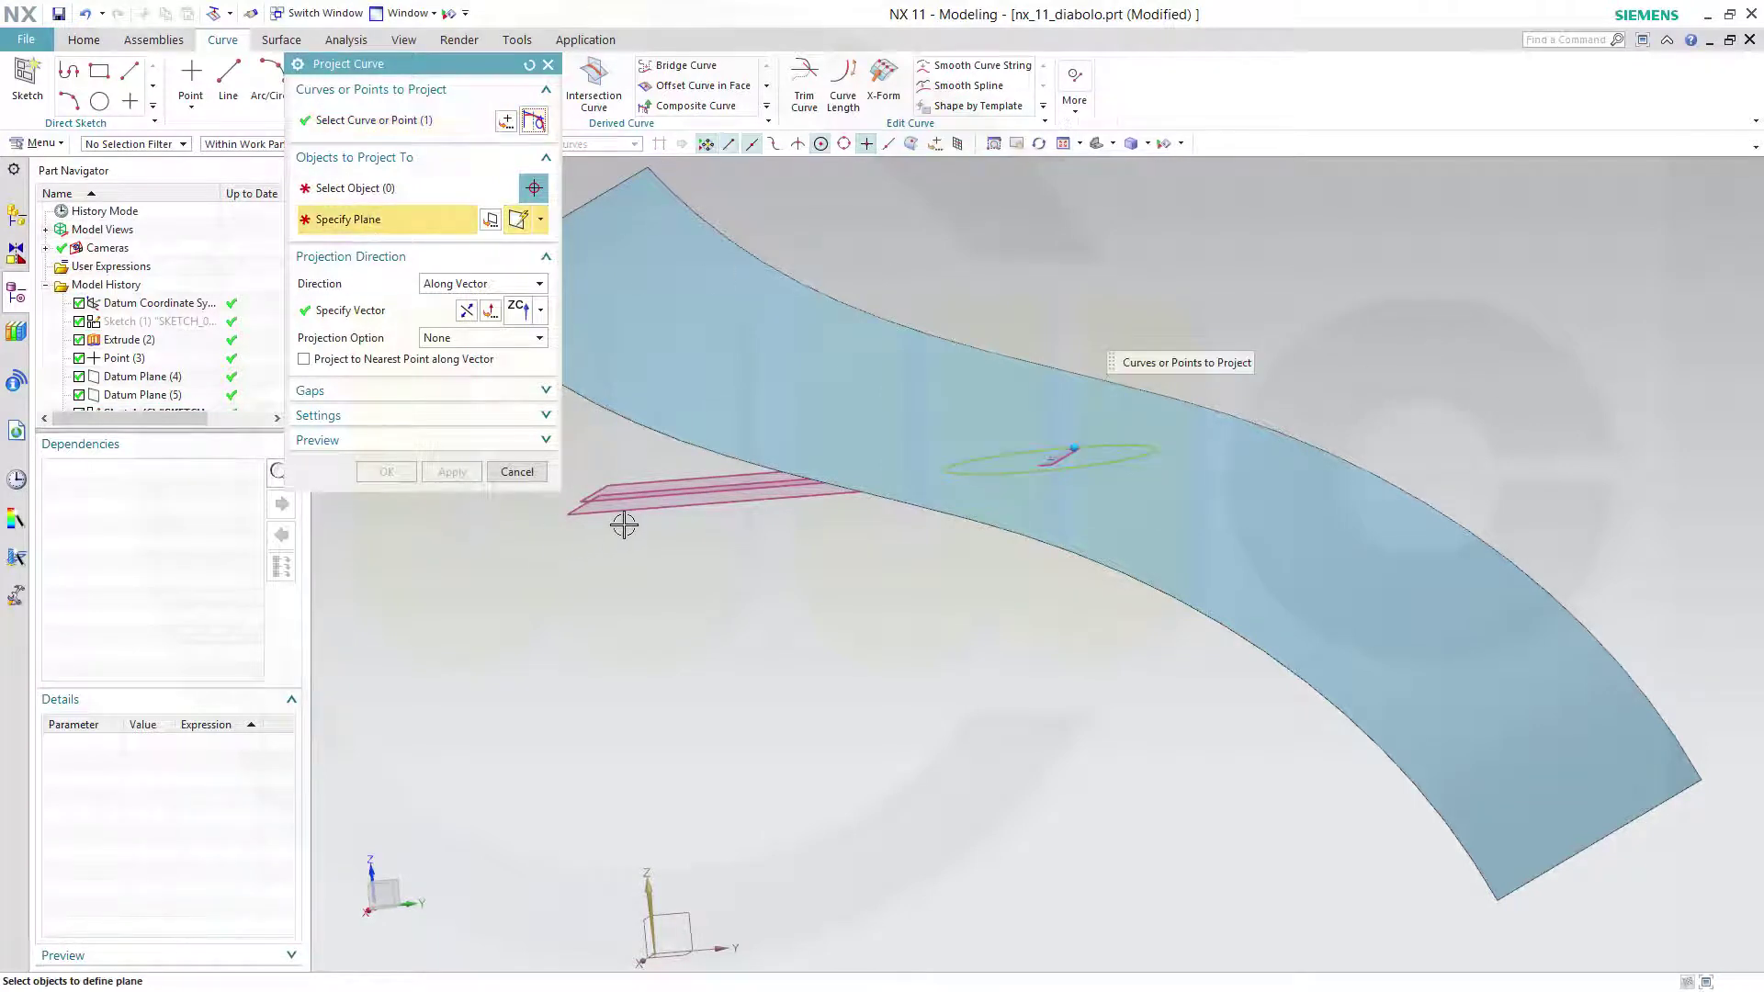
click(625, 511)
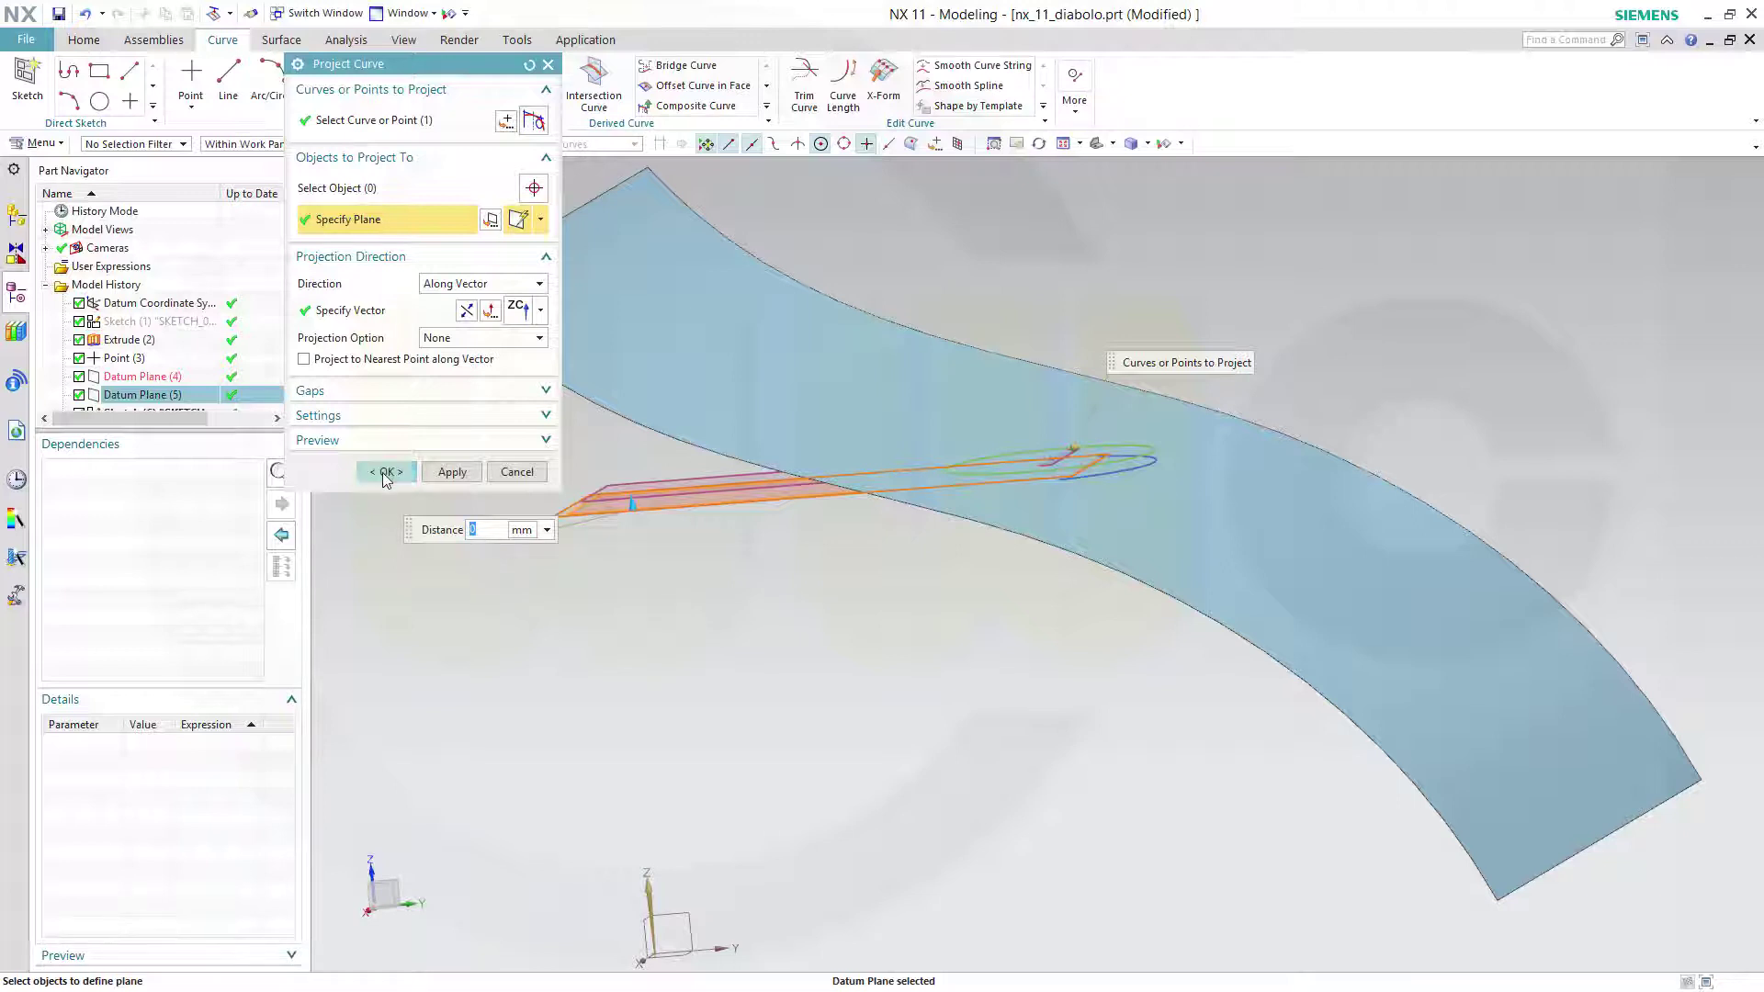
click(380, 471)
mouse_move(746, 590)
middle_down()
mouse_move(713, 547)
mouse_move(720, 567)
middle_up()
scroll(1066, 276, up, 2)
scroll(1054, 318, down, 3)
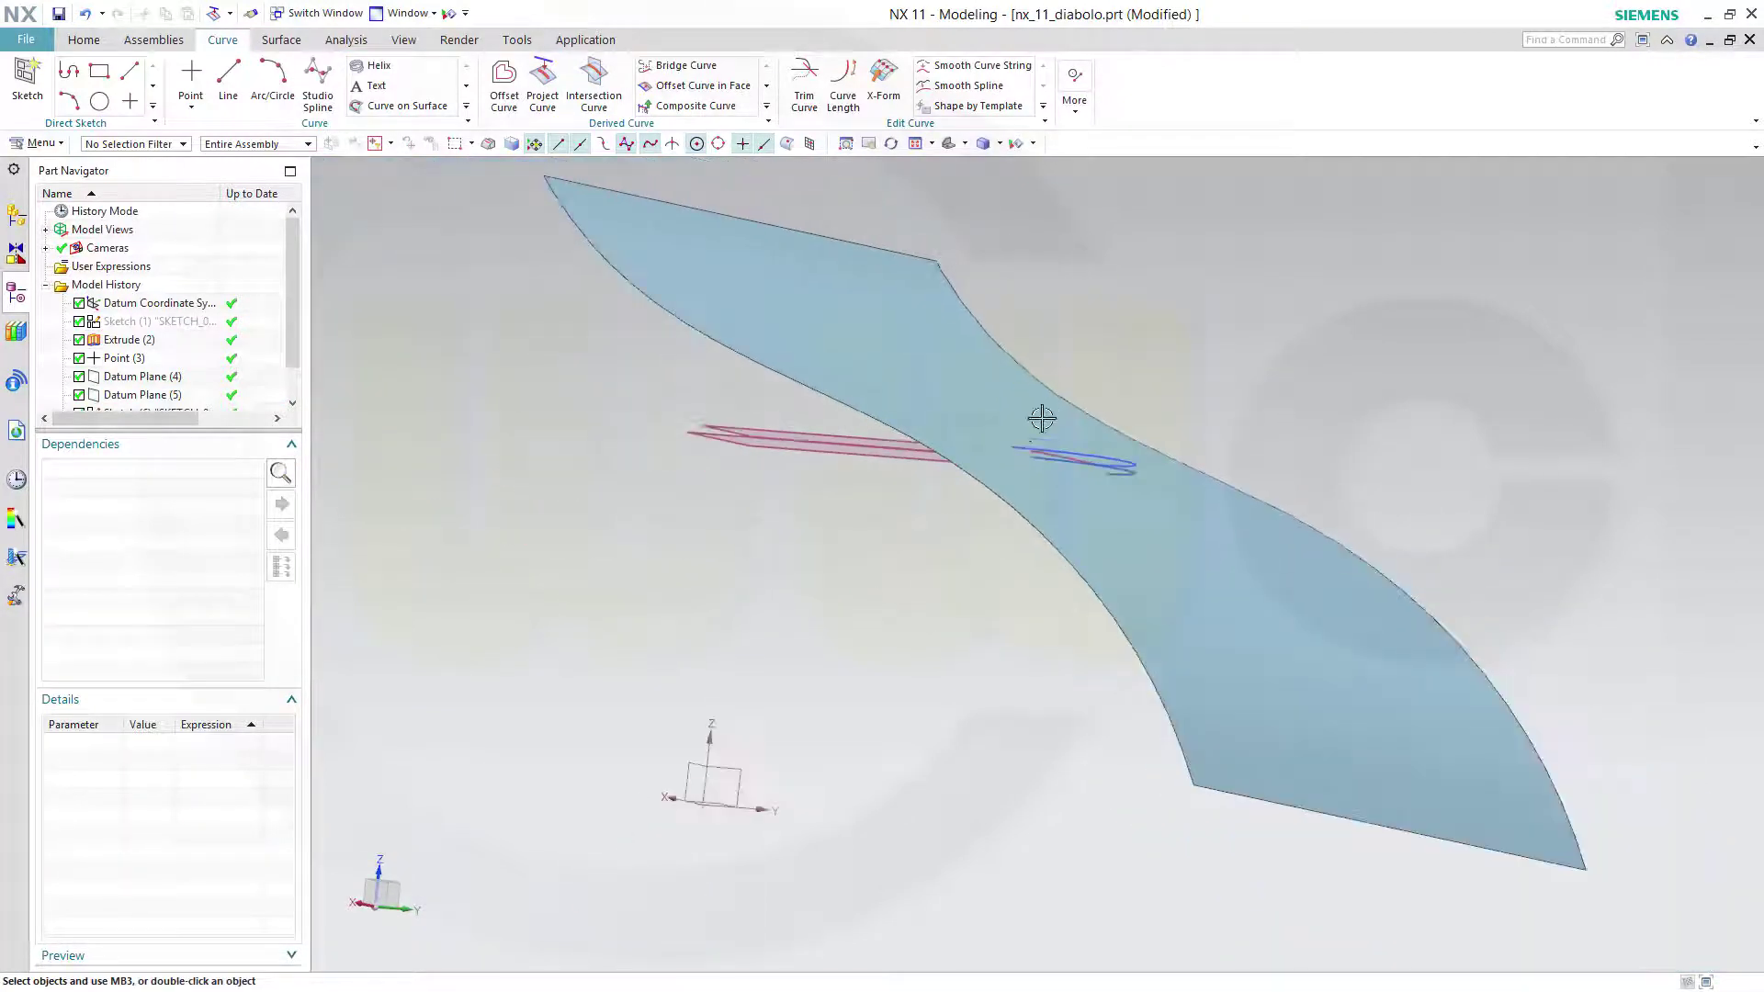
Step: Hide Datum Plane (4) and Datum Plane (5)
middle_drag(885, 500, 974, 799)
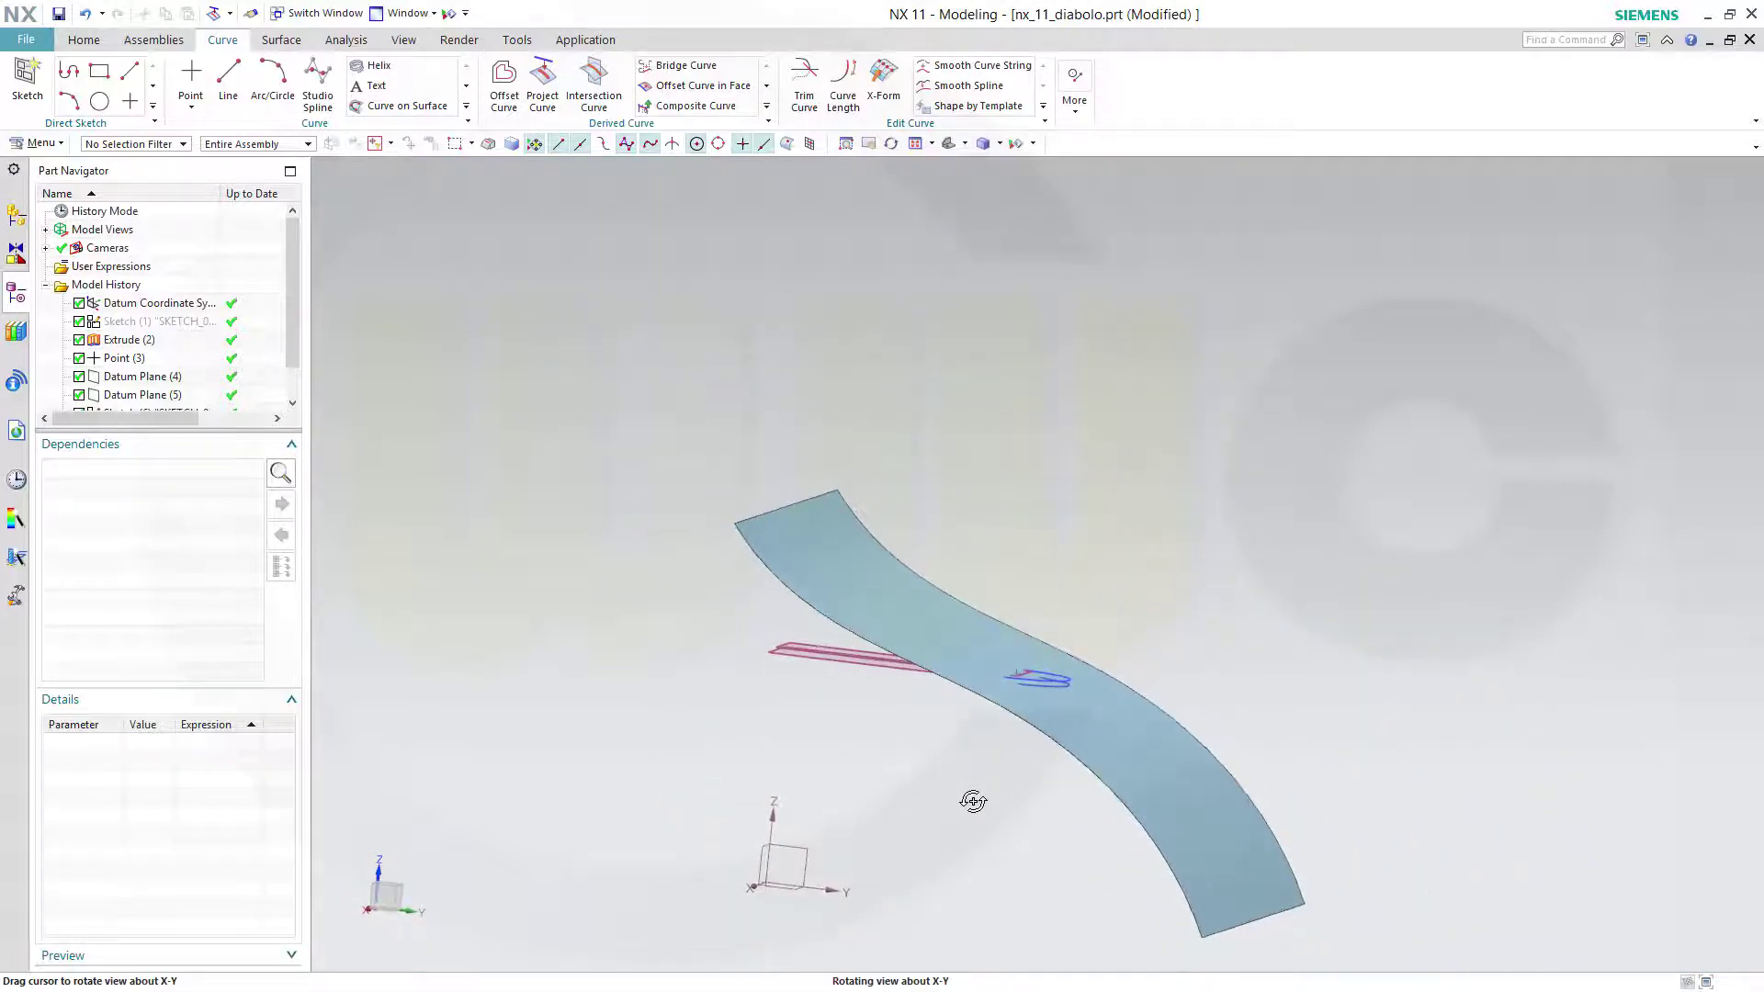
click(166, 378)
ctrl+click(142, 396)
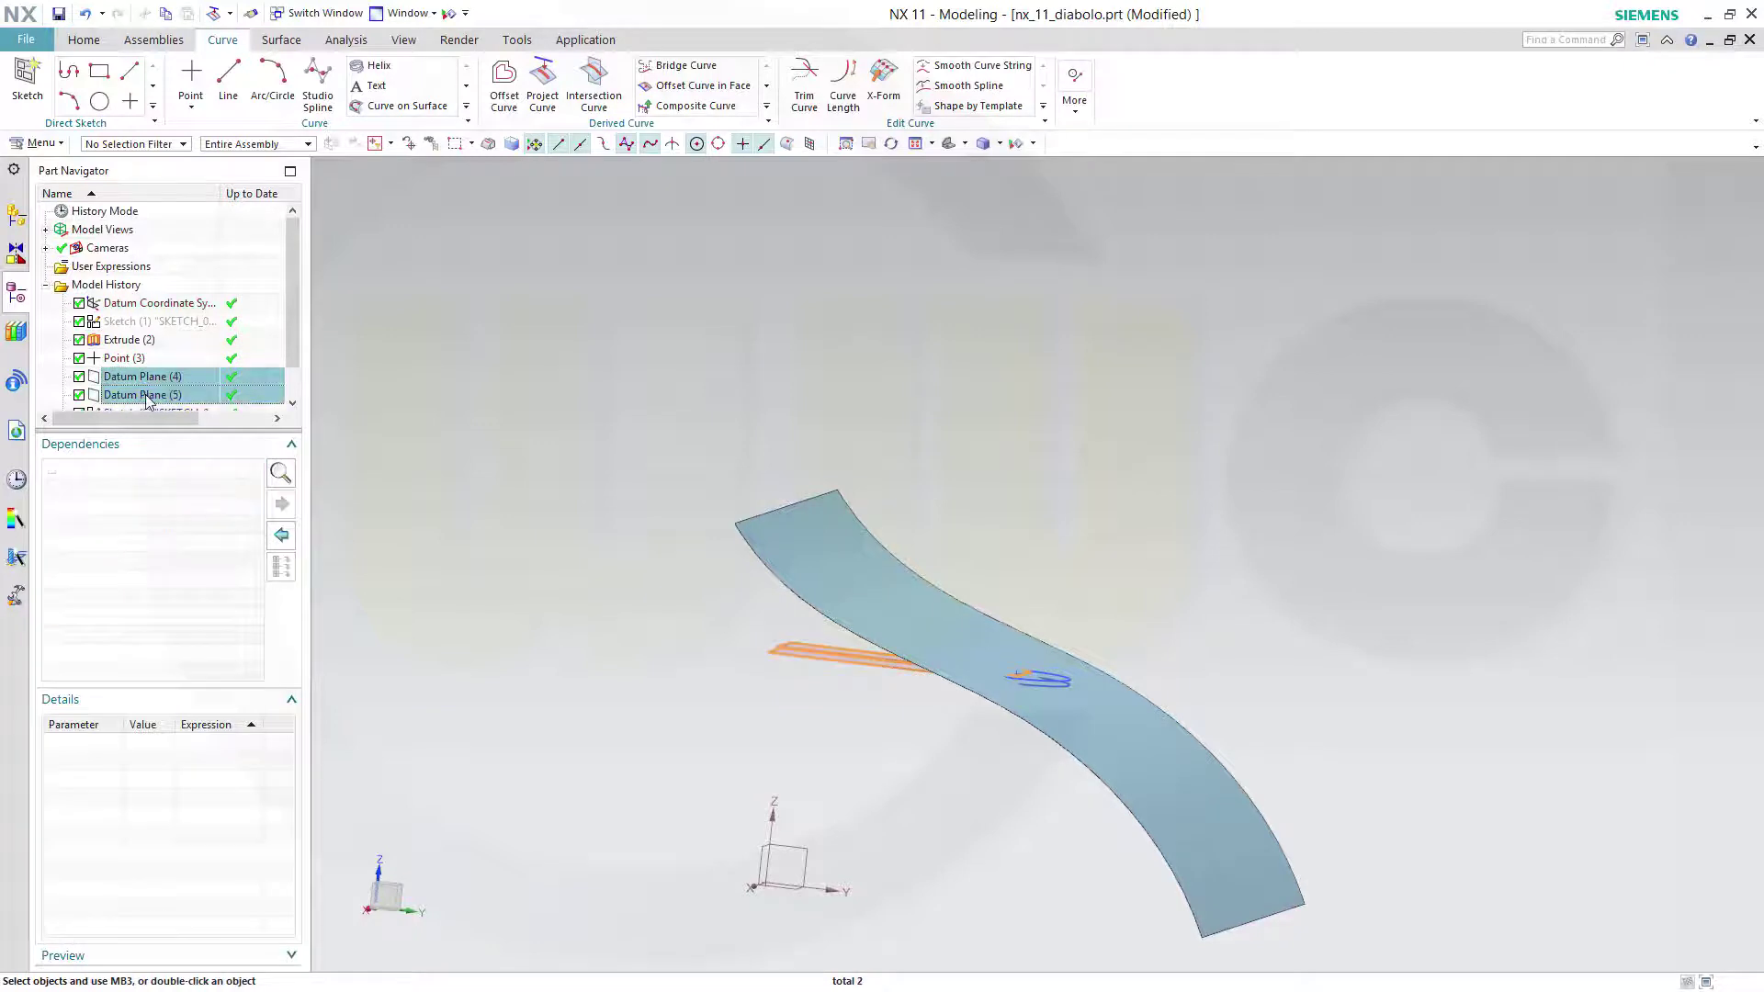
right_click(143, 397)
click(193, 407)
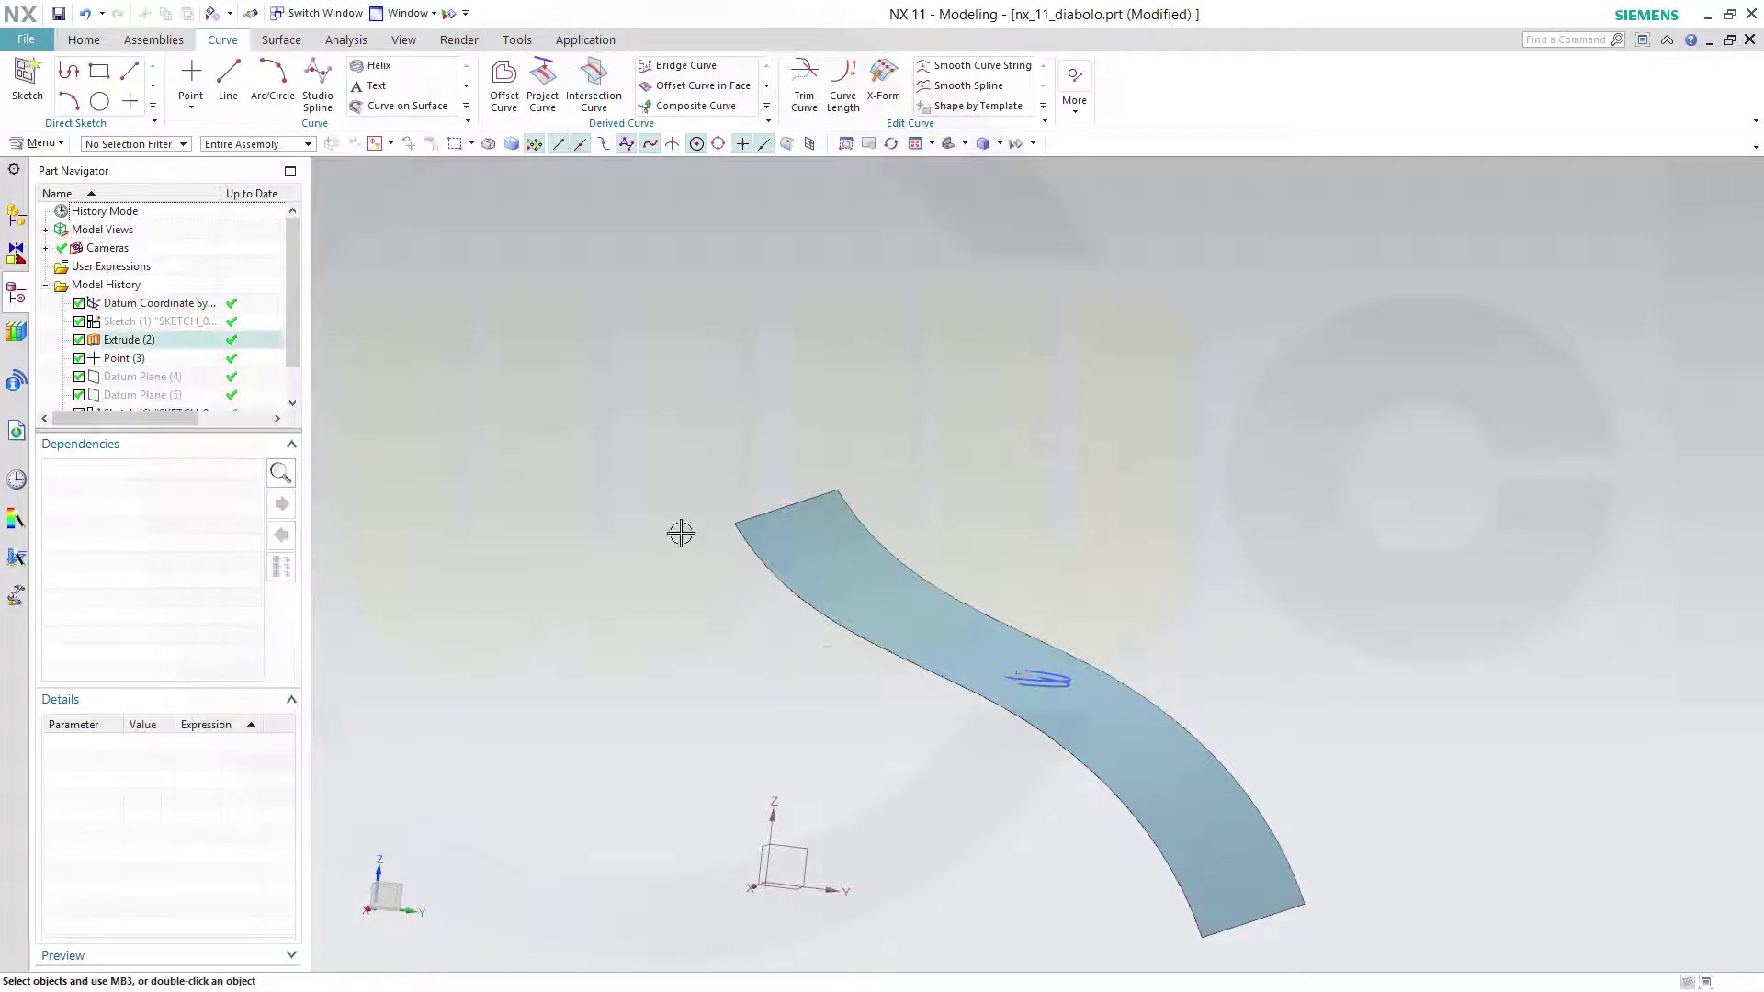
Step: Hide the Extrude (2) sheet, leaving only the two circles visible
right_click(144, 344)
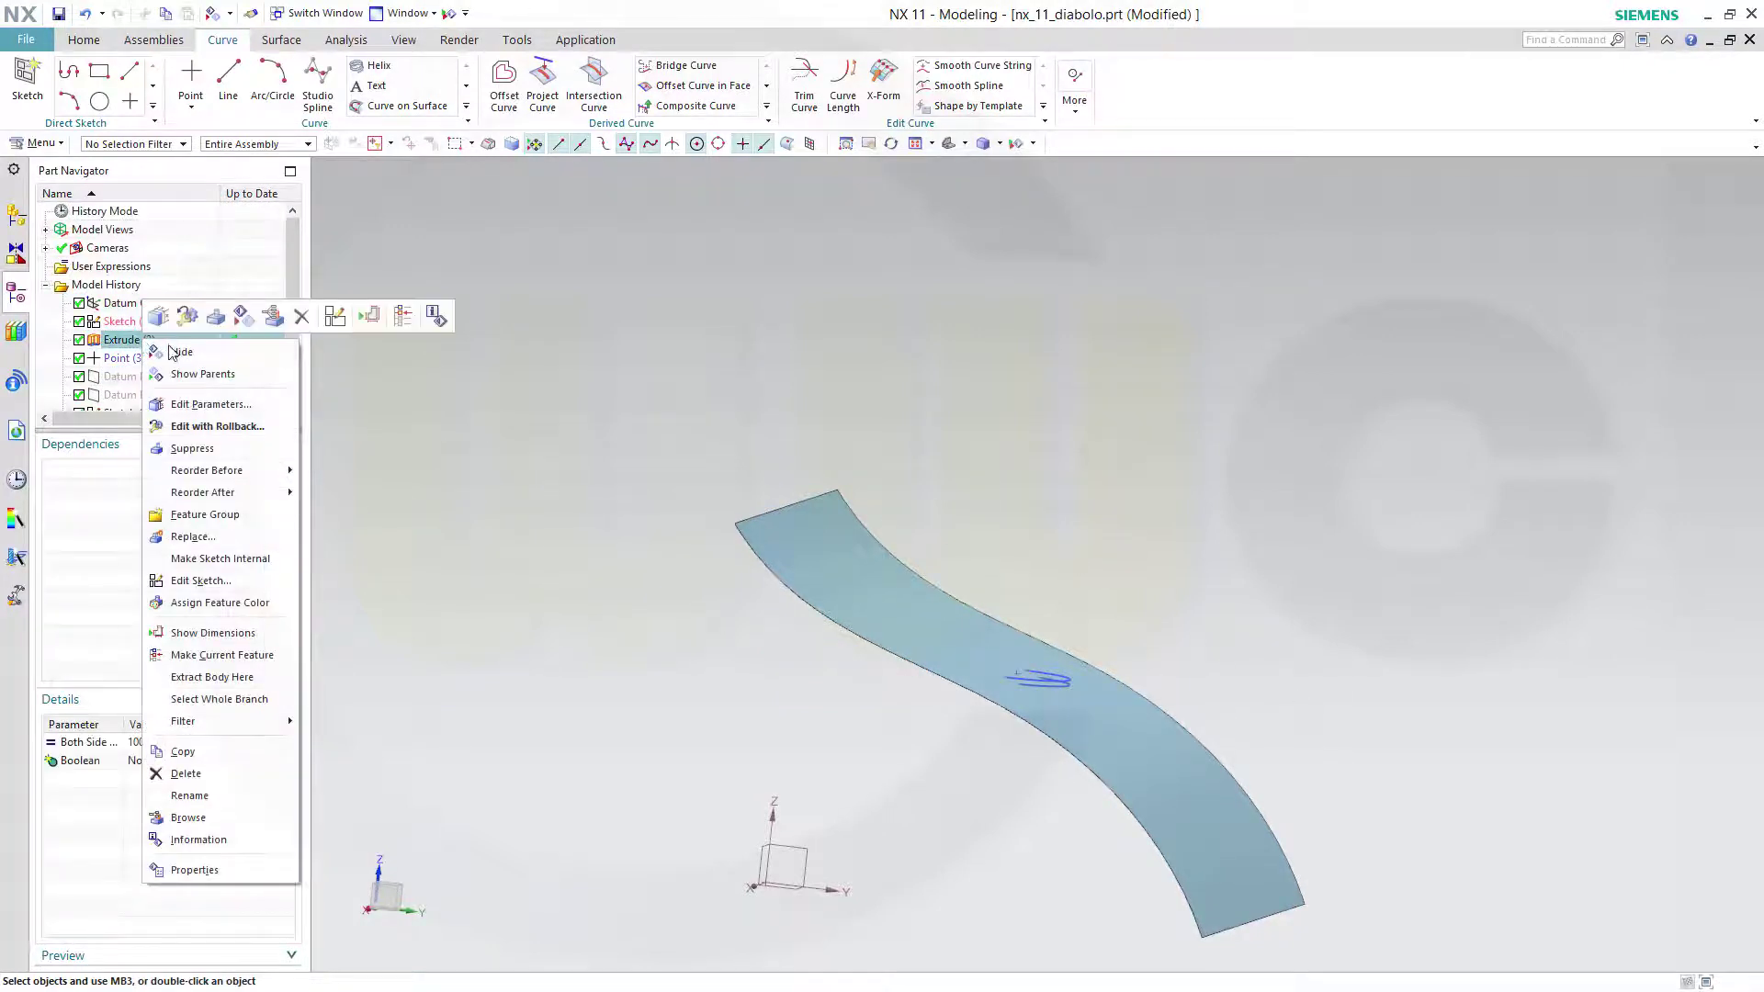
click(181, 353)
middle_drag(895, 632, 1058, 755)
scroll(1058, 755, up, 2)
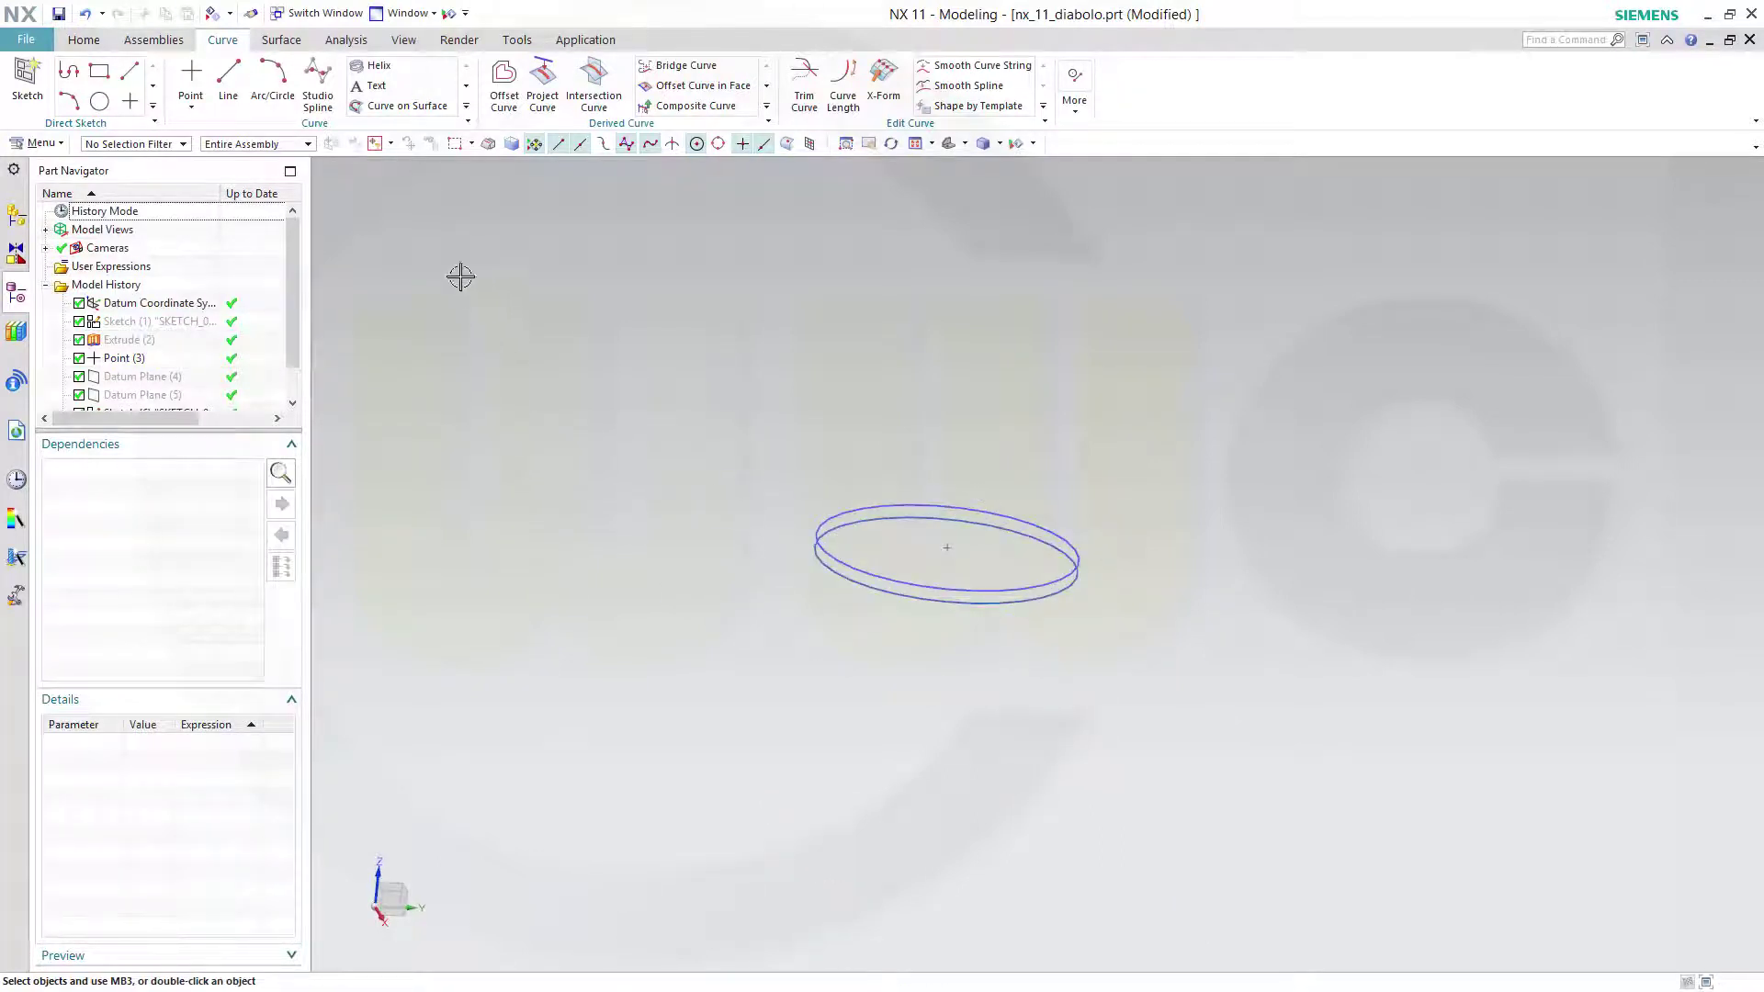
click(284, 43)
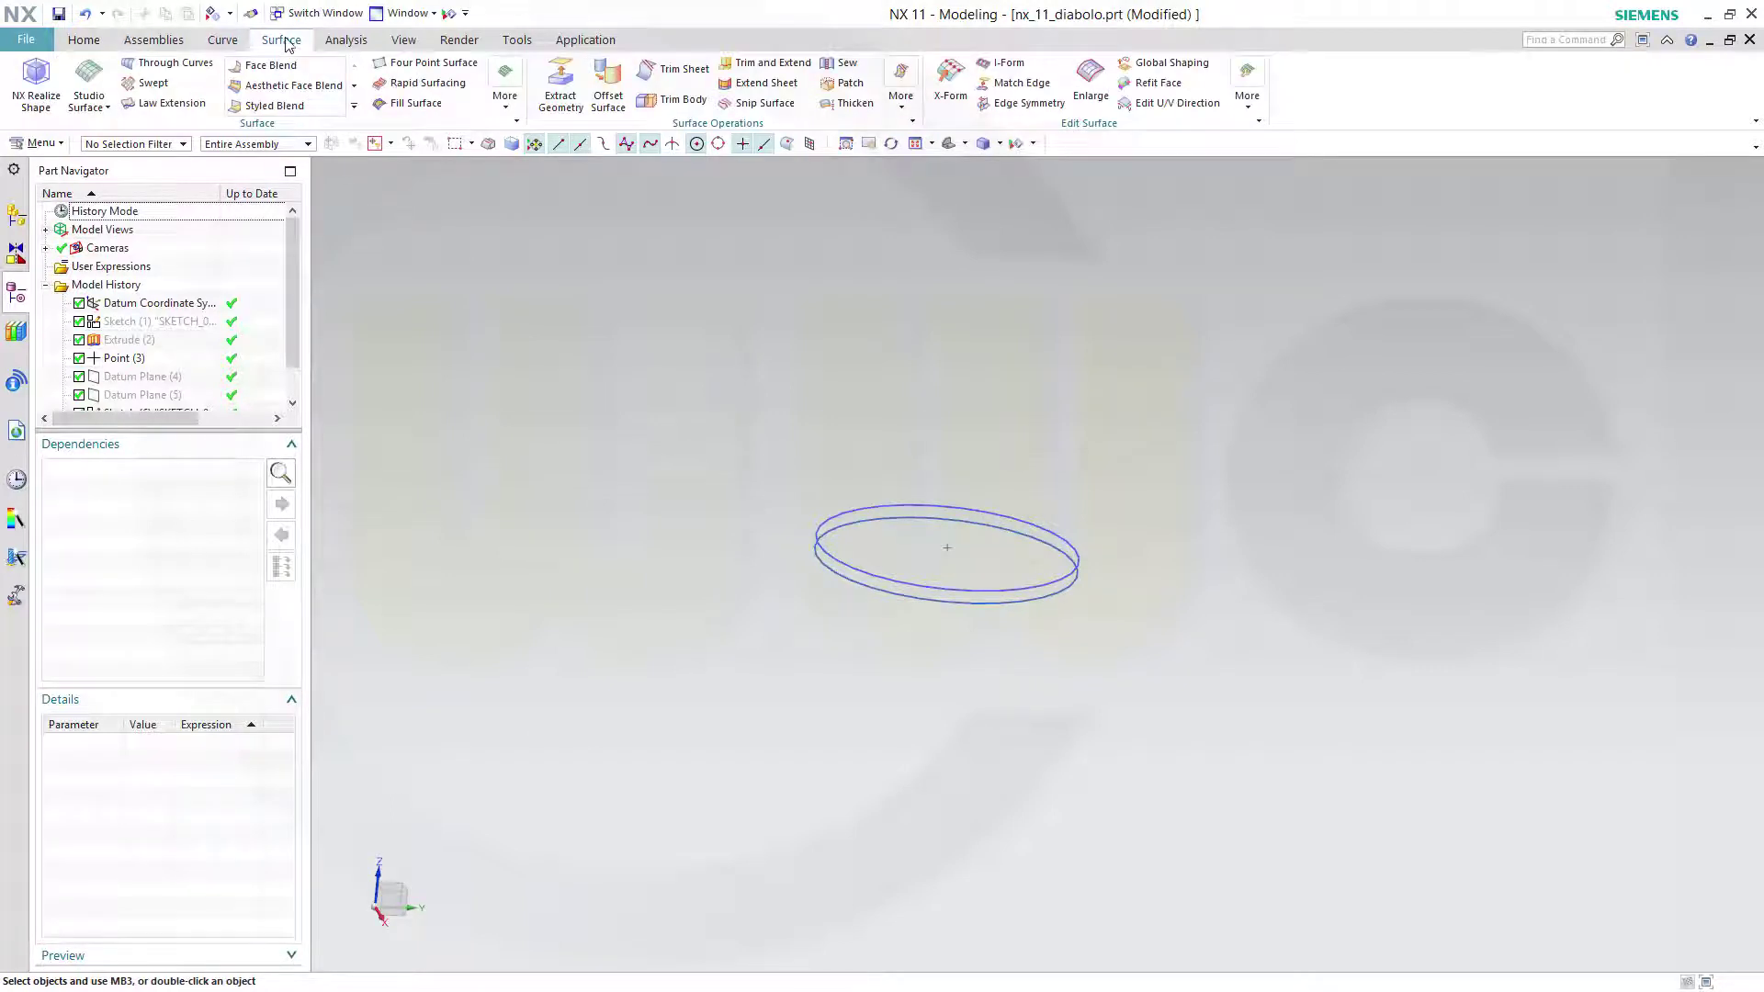
Step: Create Bounded Plane surfaces from the circle curves, capping the lower one as a flat disc
click(507, 109)
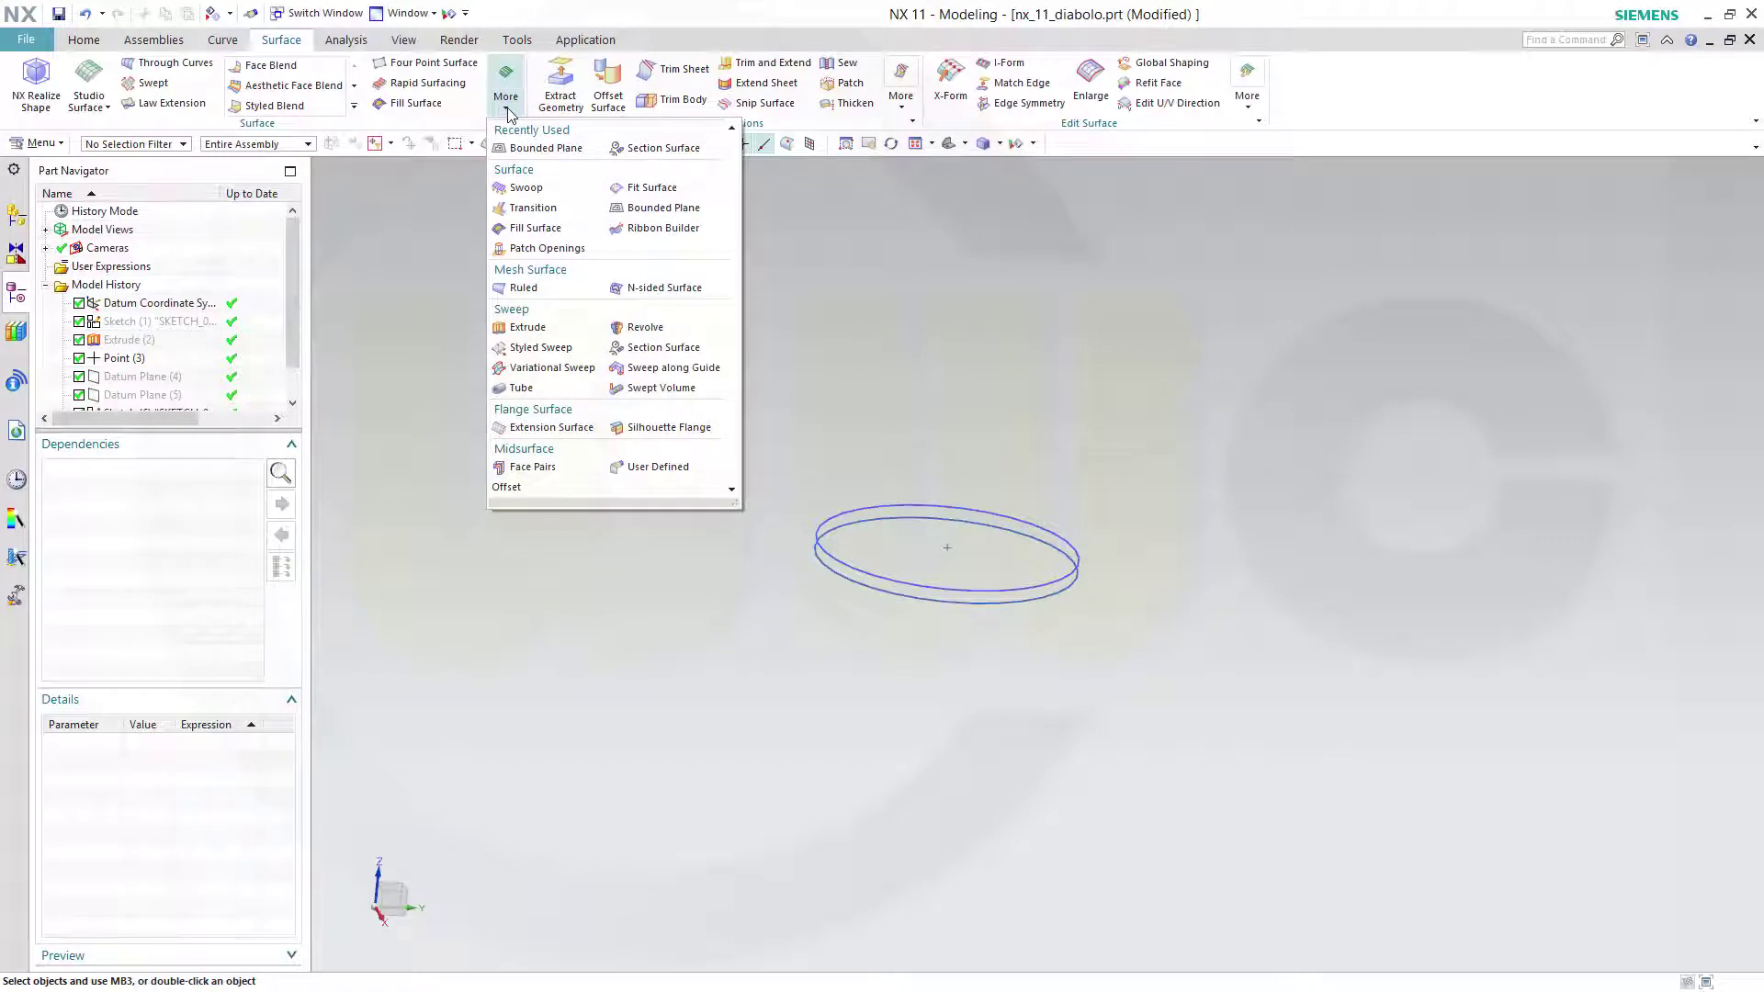
click(661, 208)
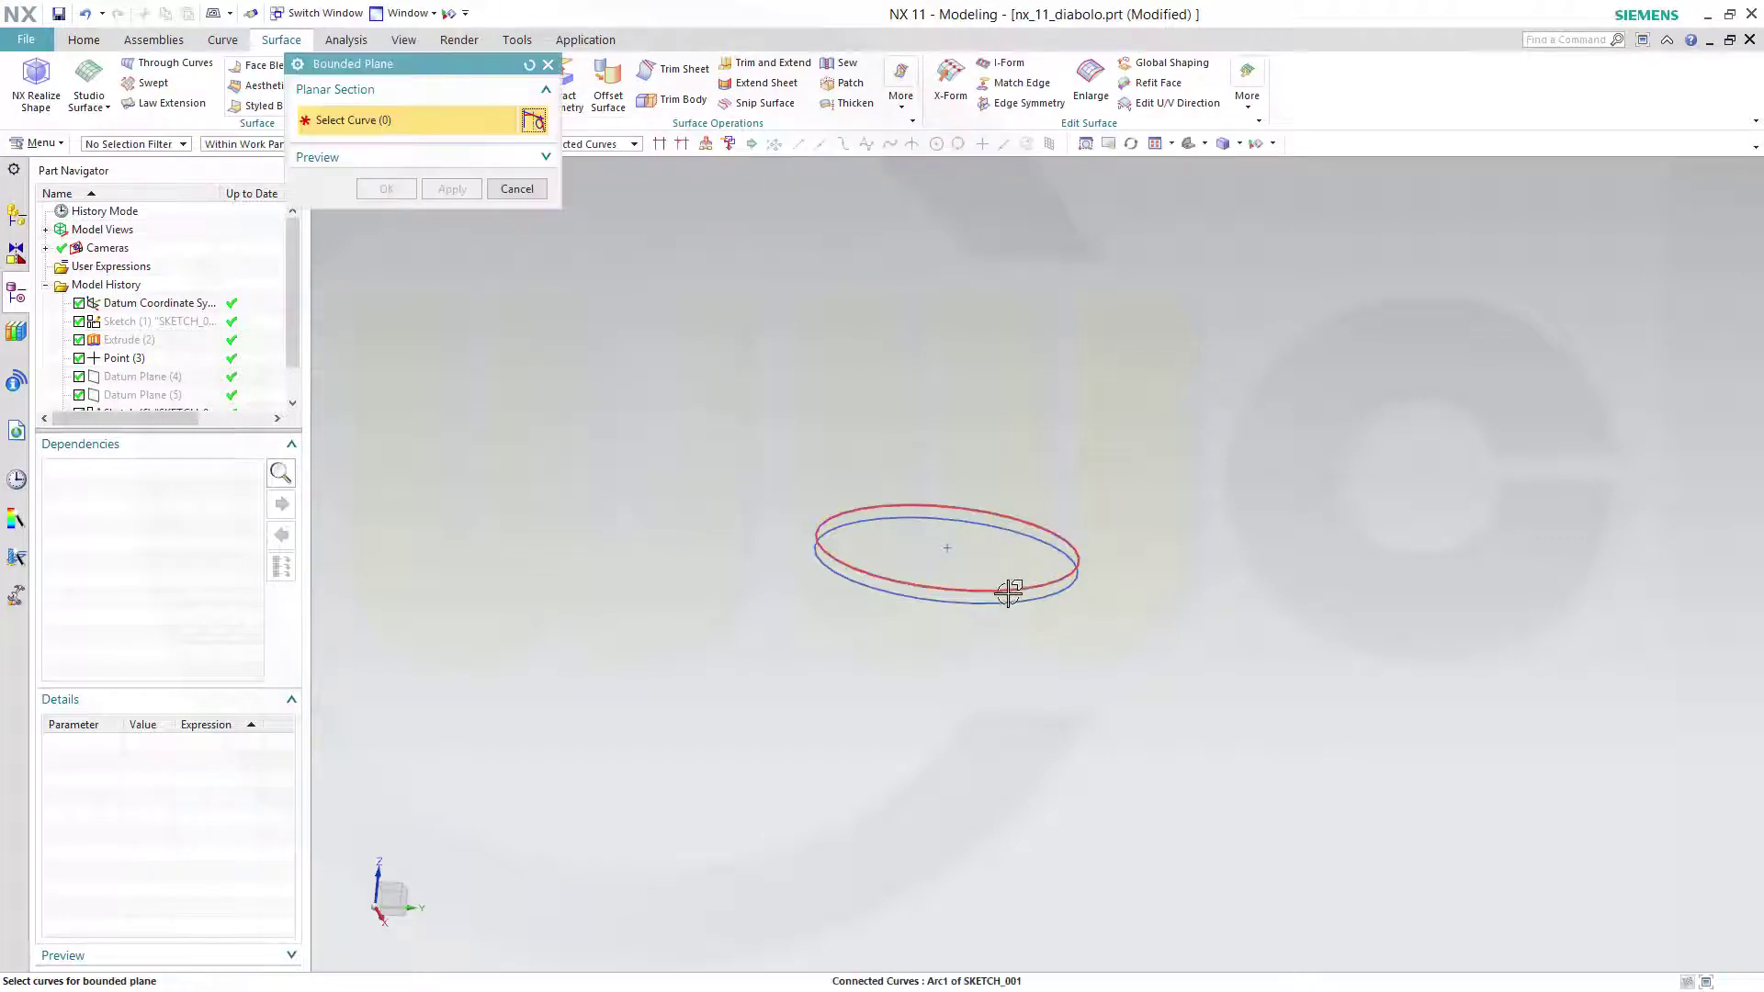
click(1011, 591)
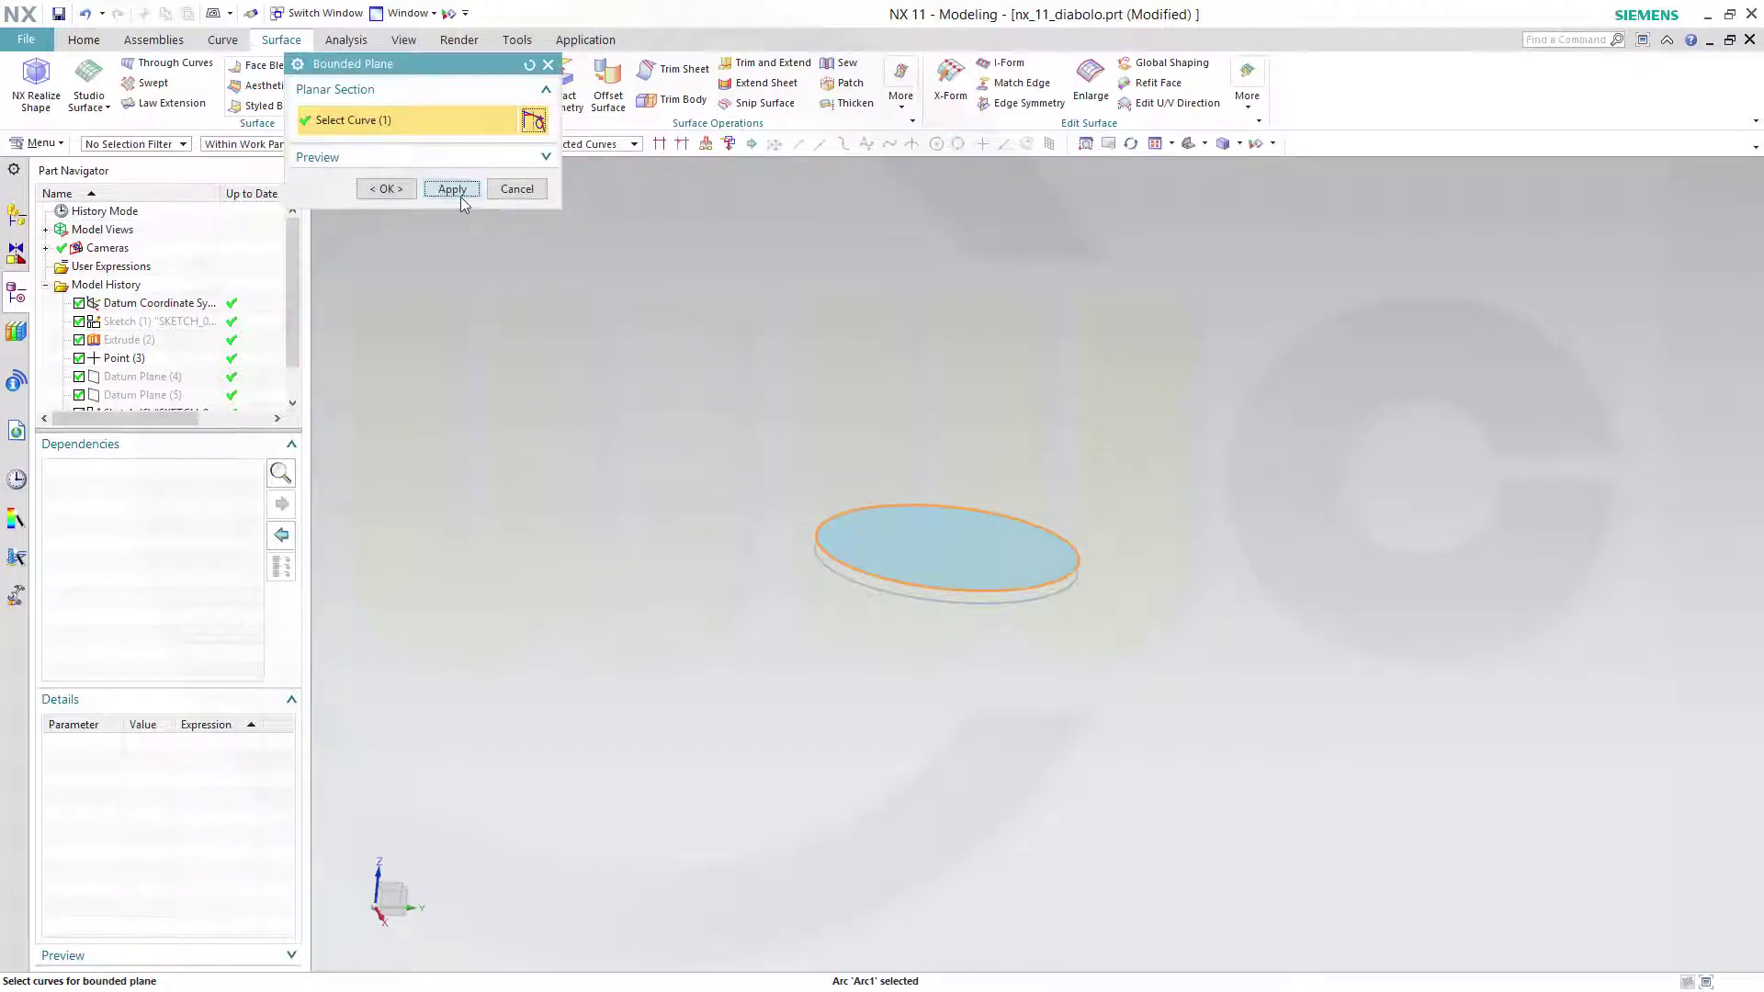
click(461, 193)
click(964, 600)
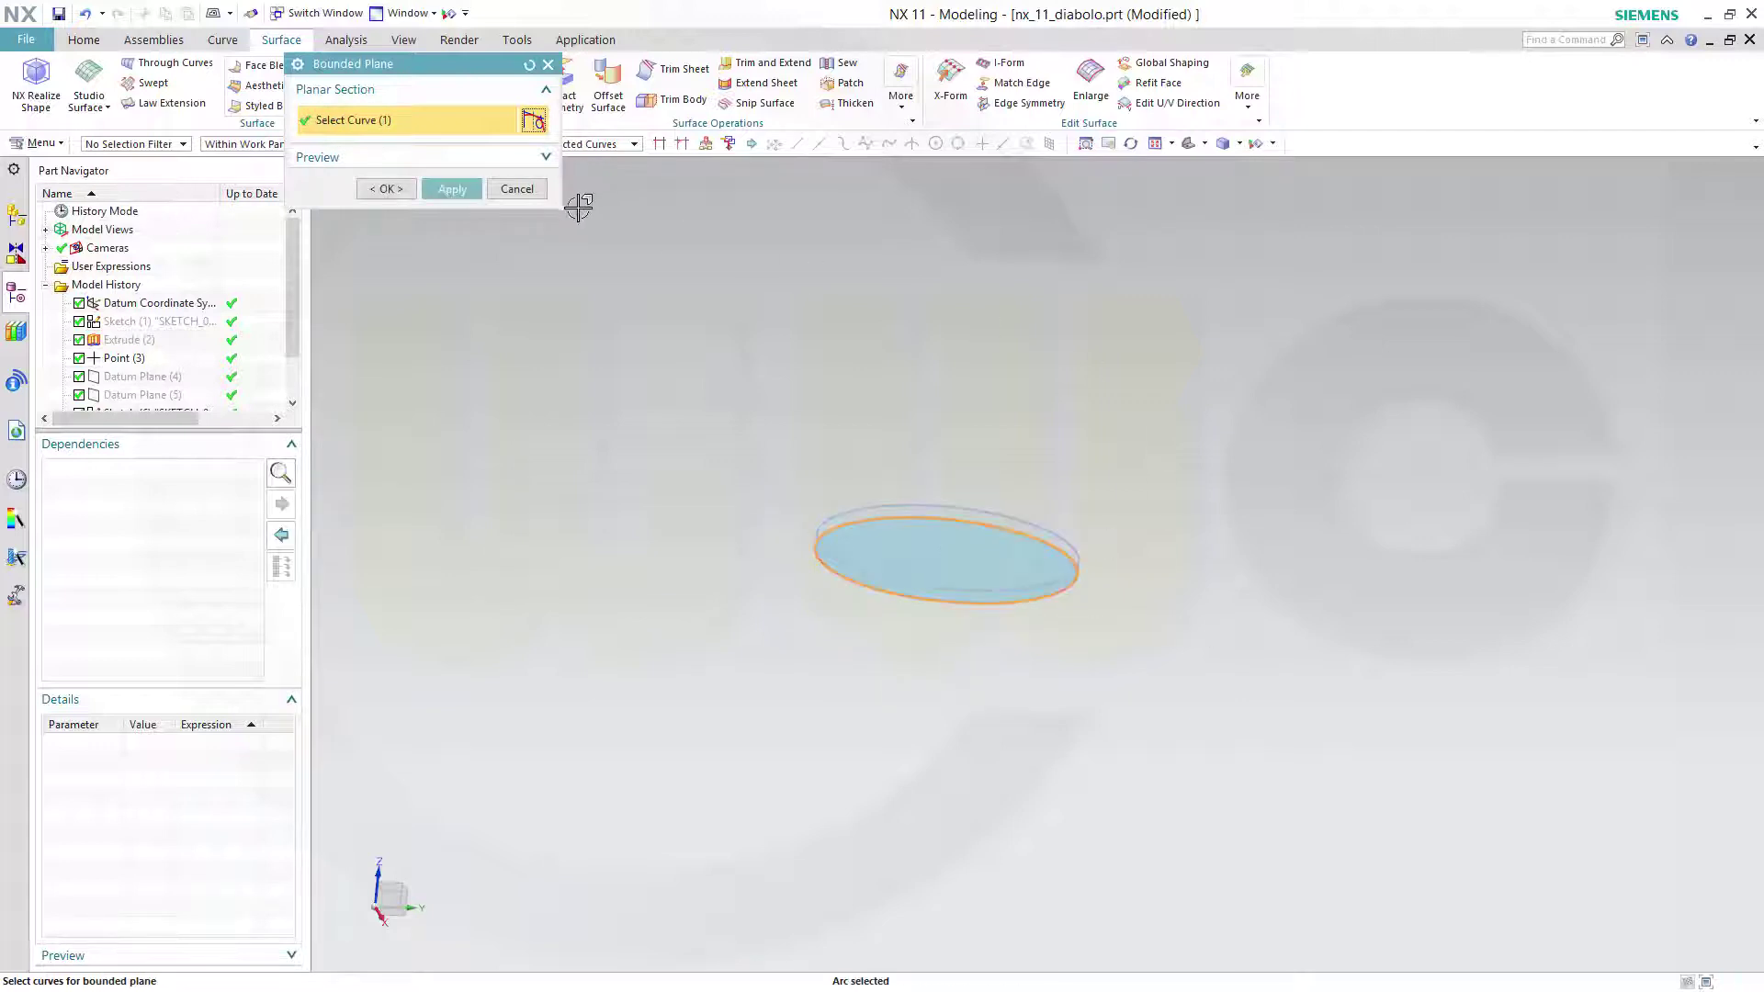
click(445, 195)
middle_drag(816, 465, 761, 487)
Step: Create a Law Extension from the ellipse edge on the disc face: 40 mm, reversed, 80°
click(519, 192)
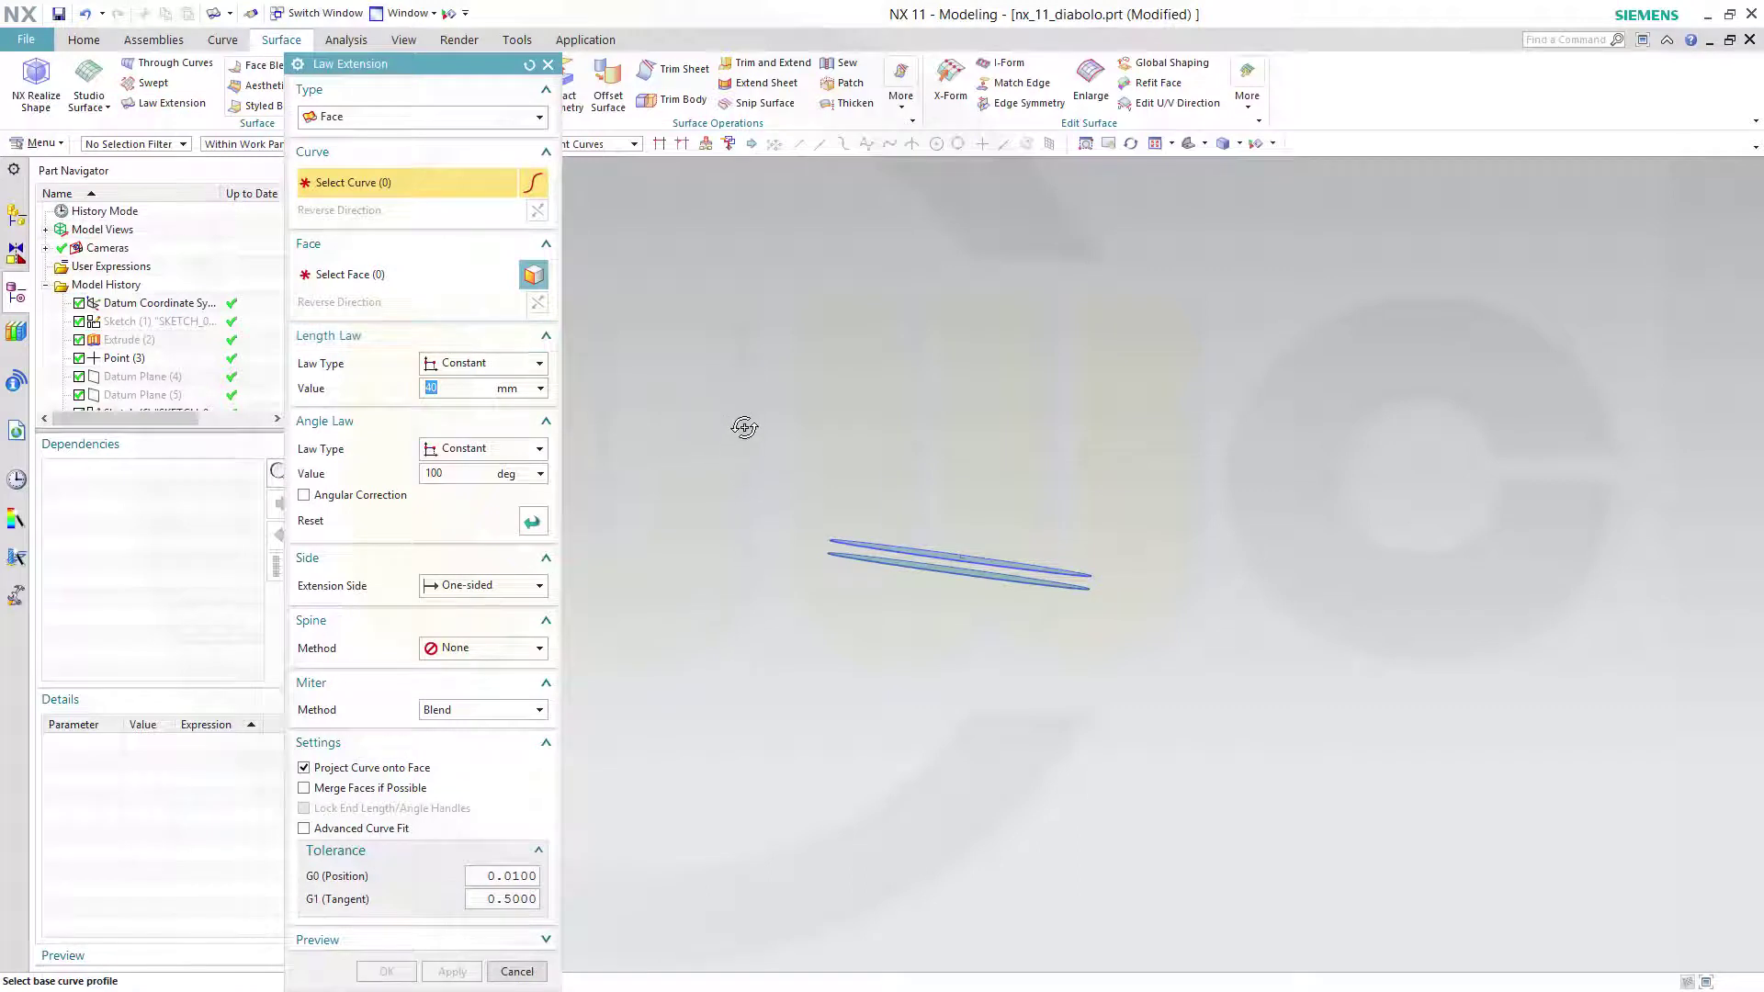
middle_drag(748, 433, 752, 432)
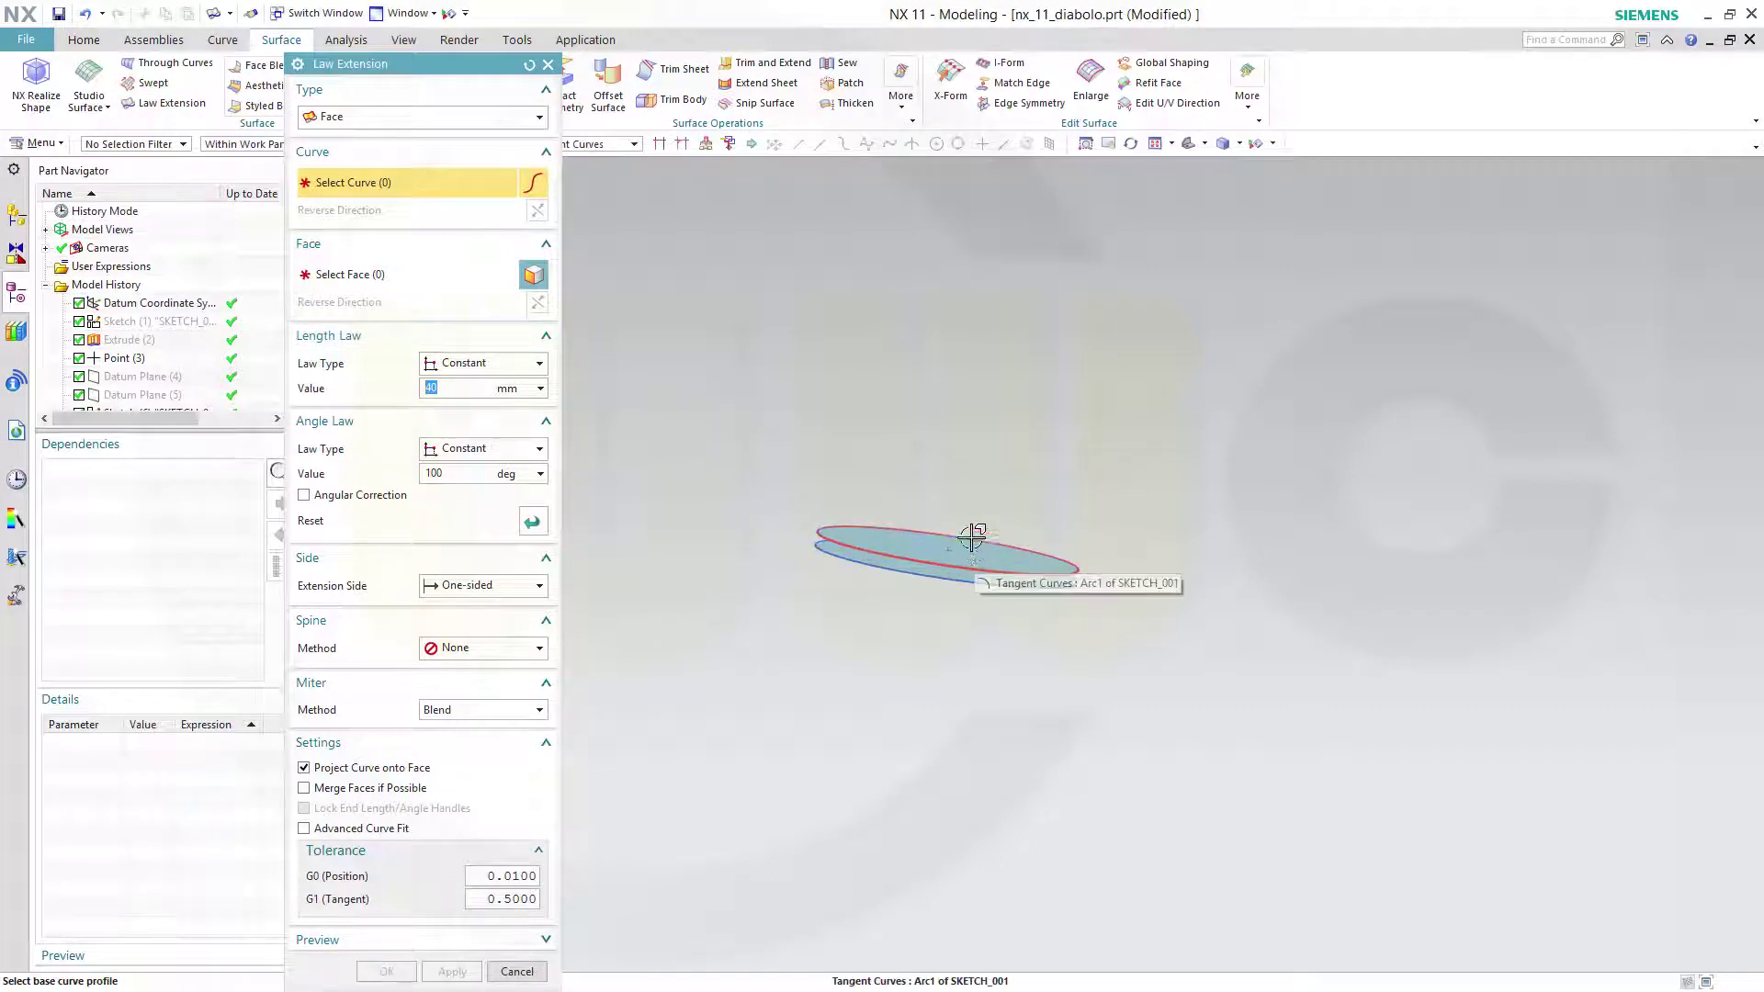
click(863, 549)
click(396, 278)
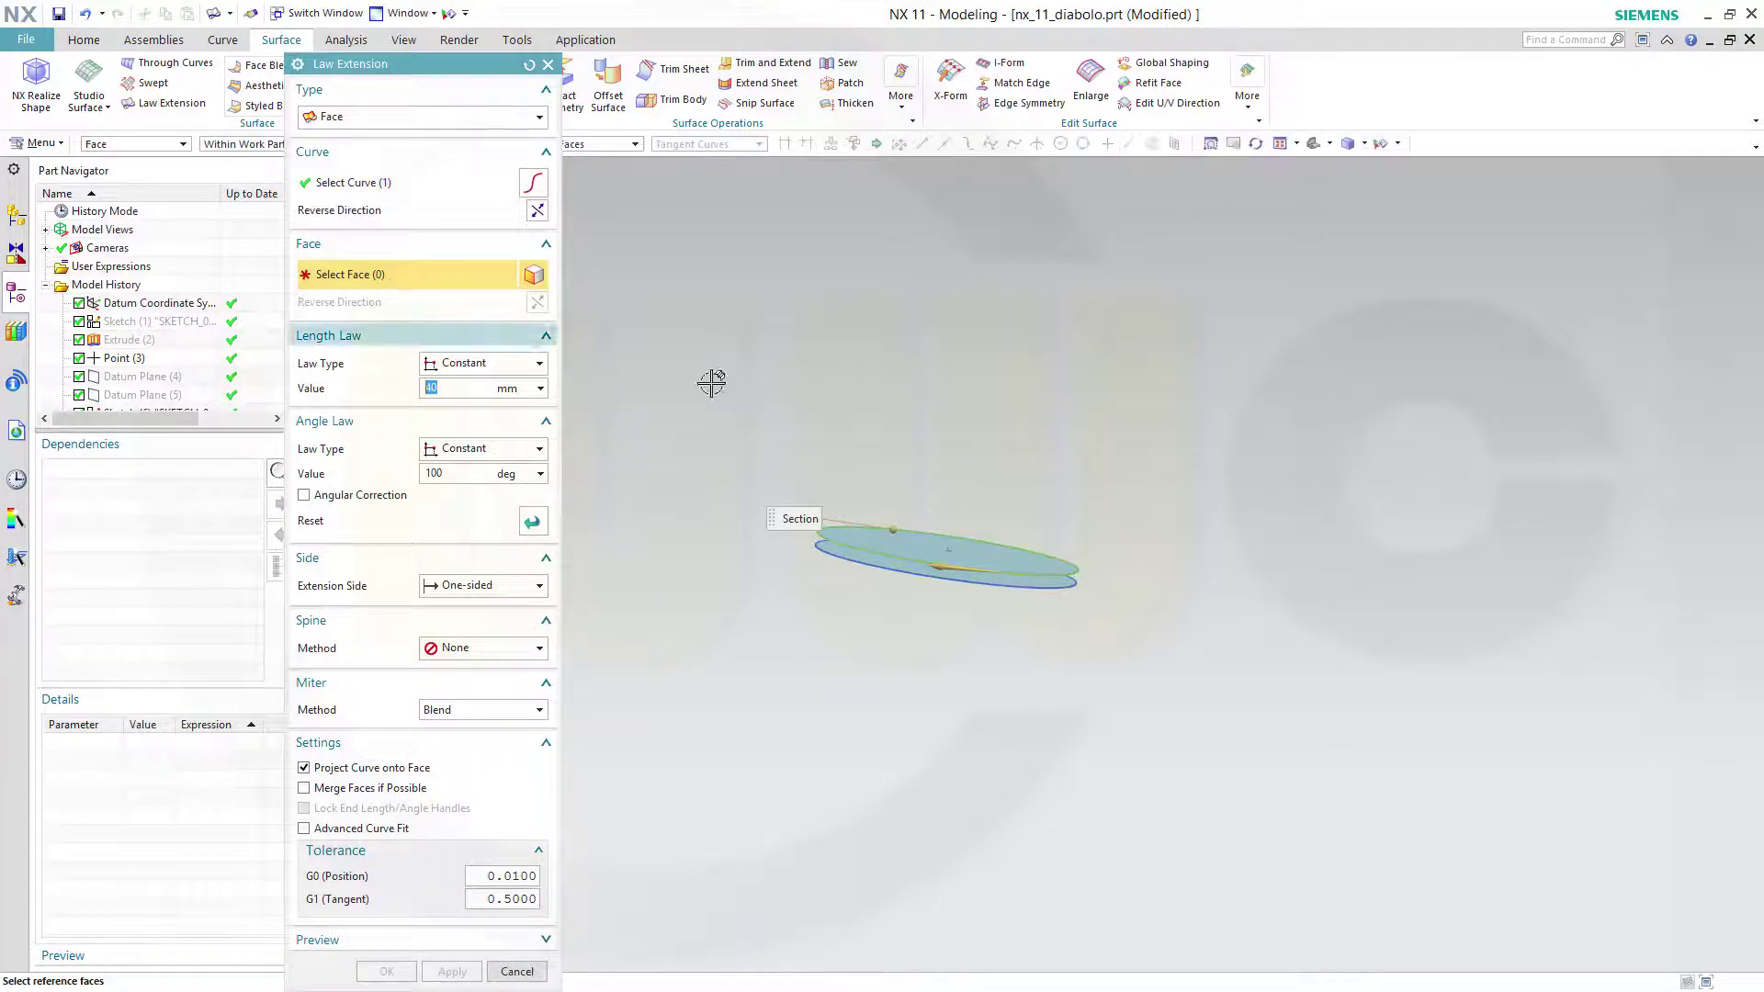
click(1004, 552)
click(483, 381)
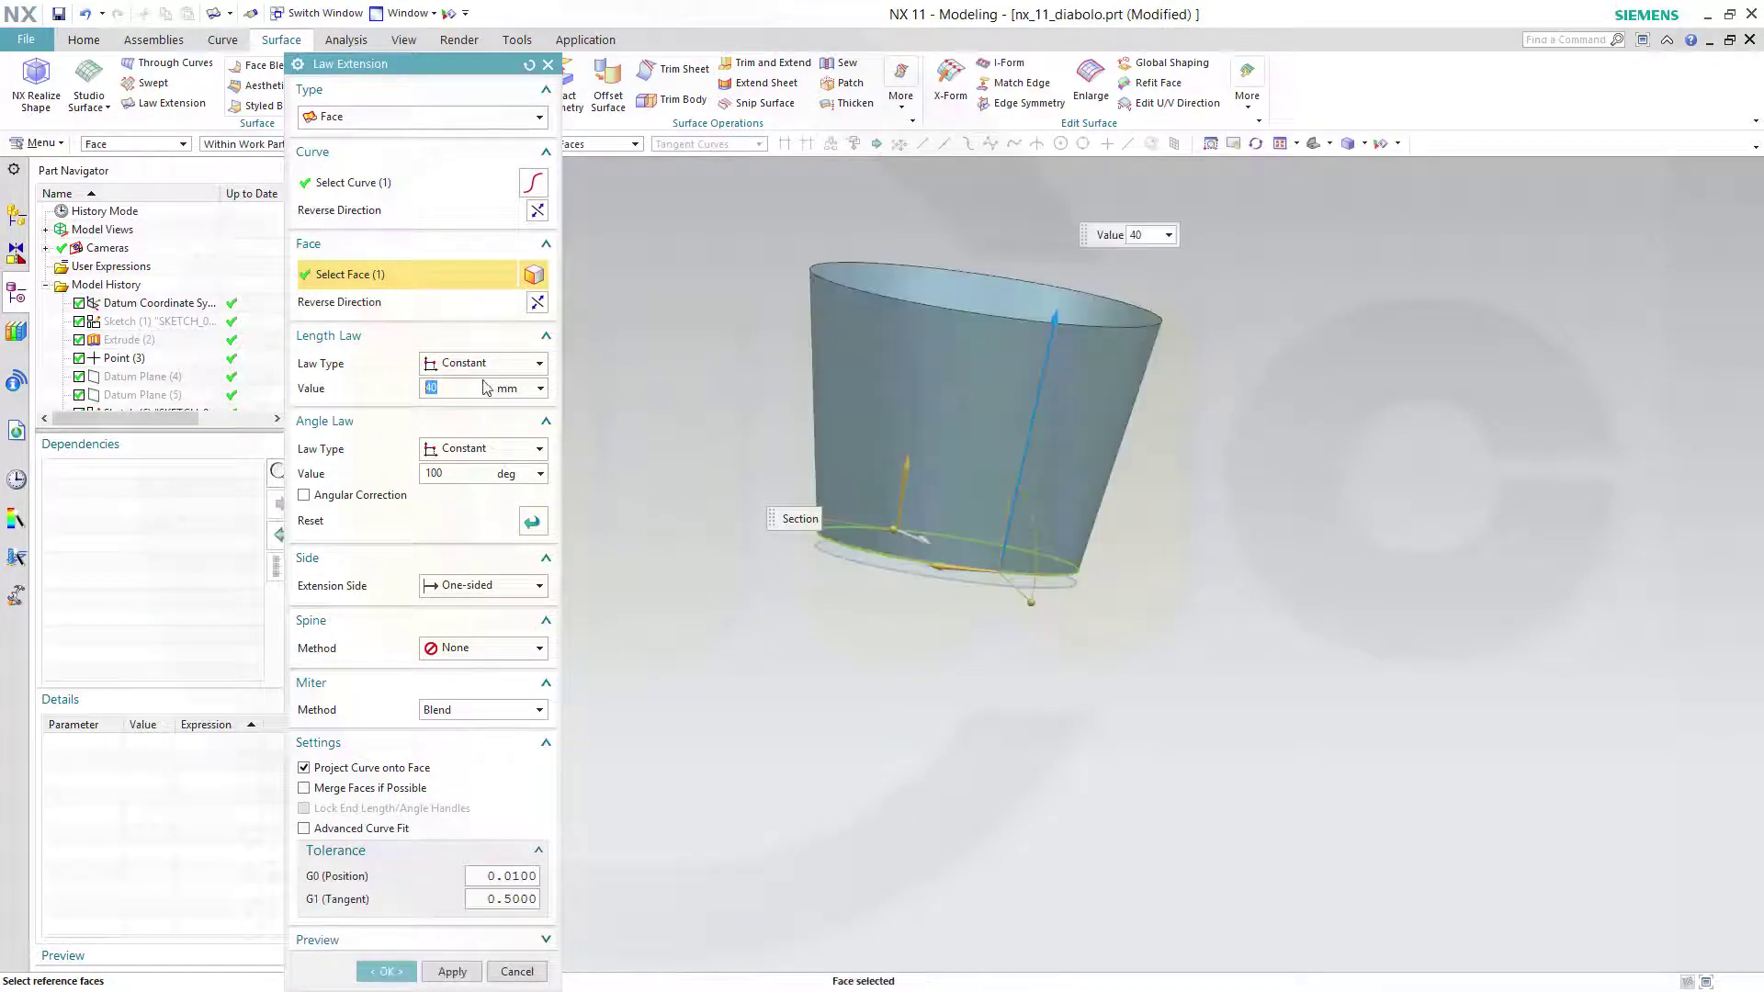
click(537, 302)
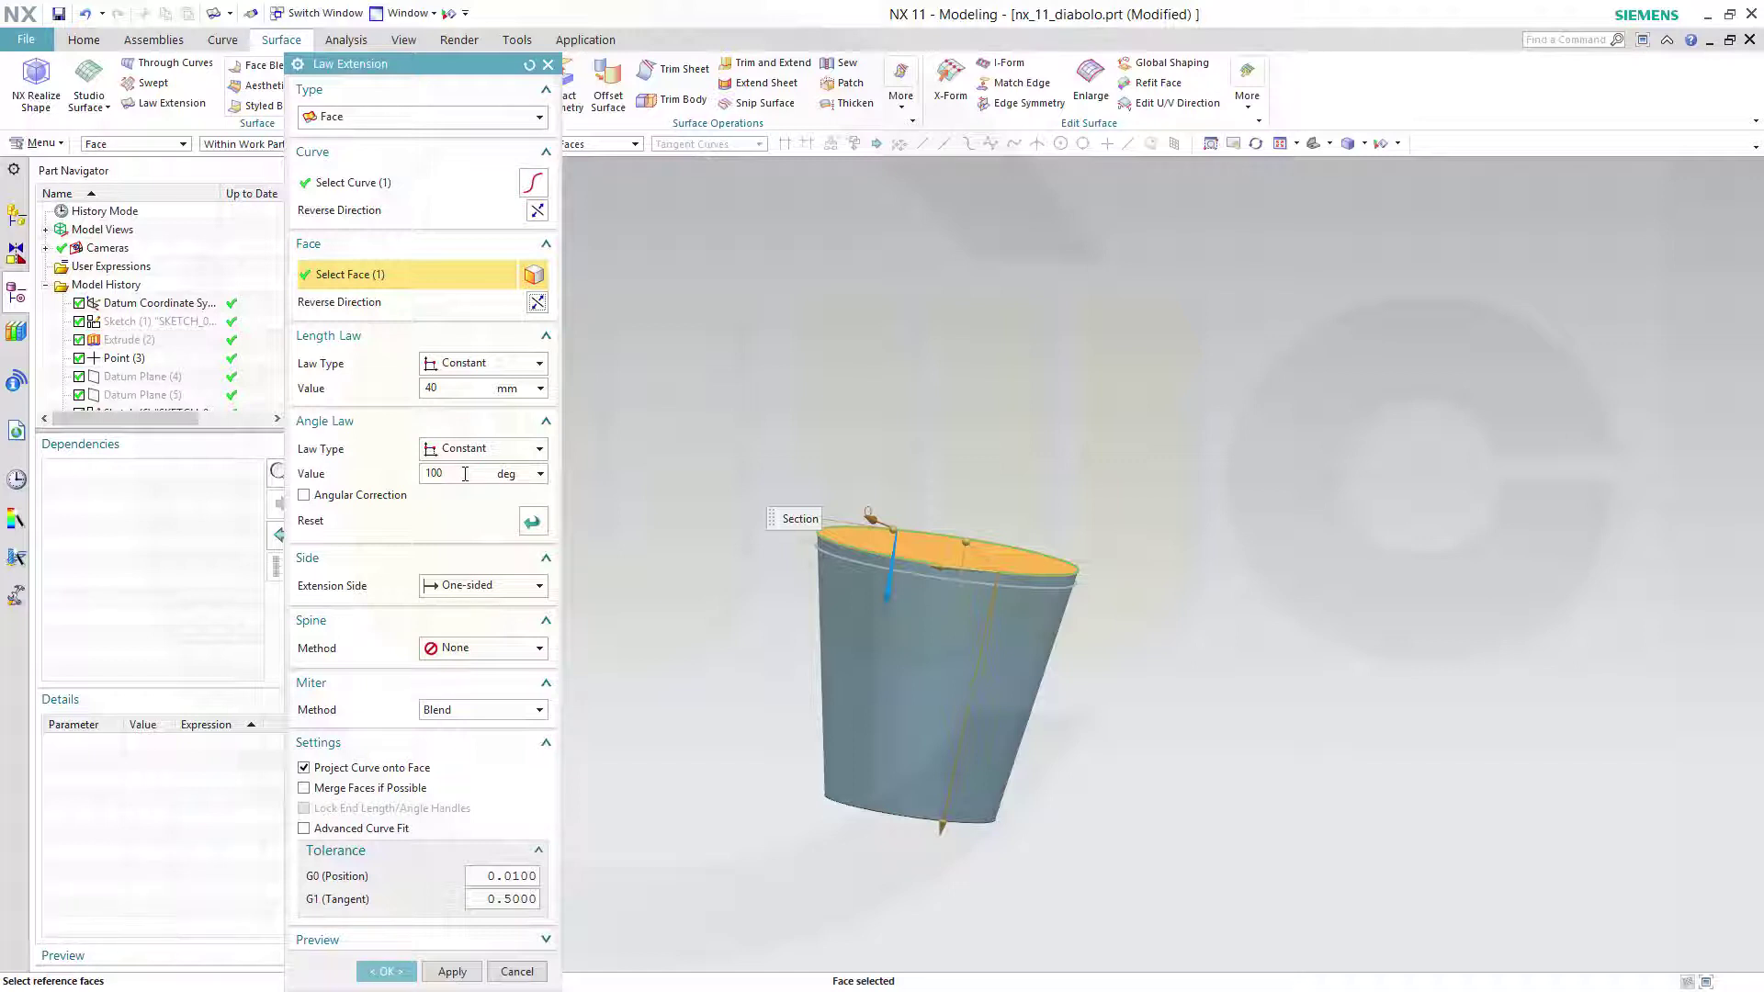
key(Return)
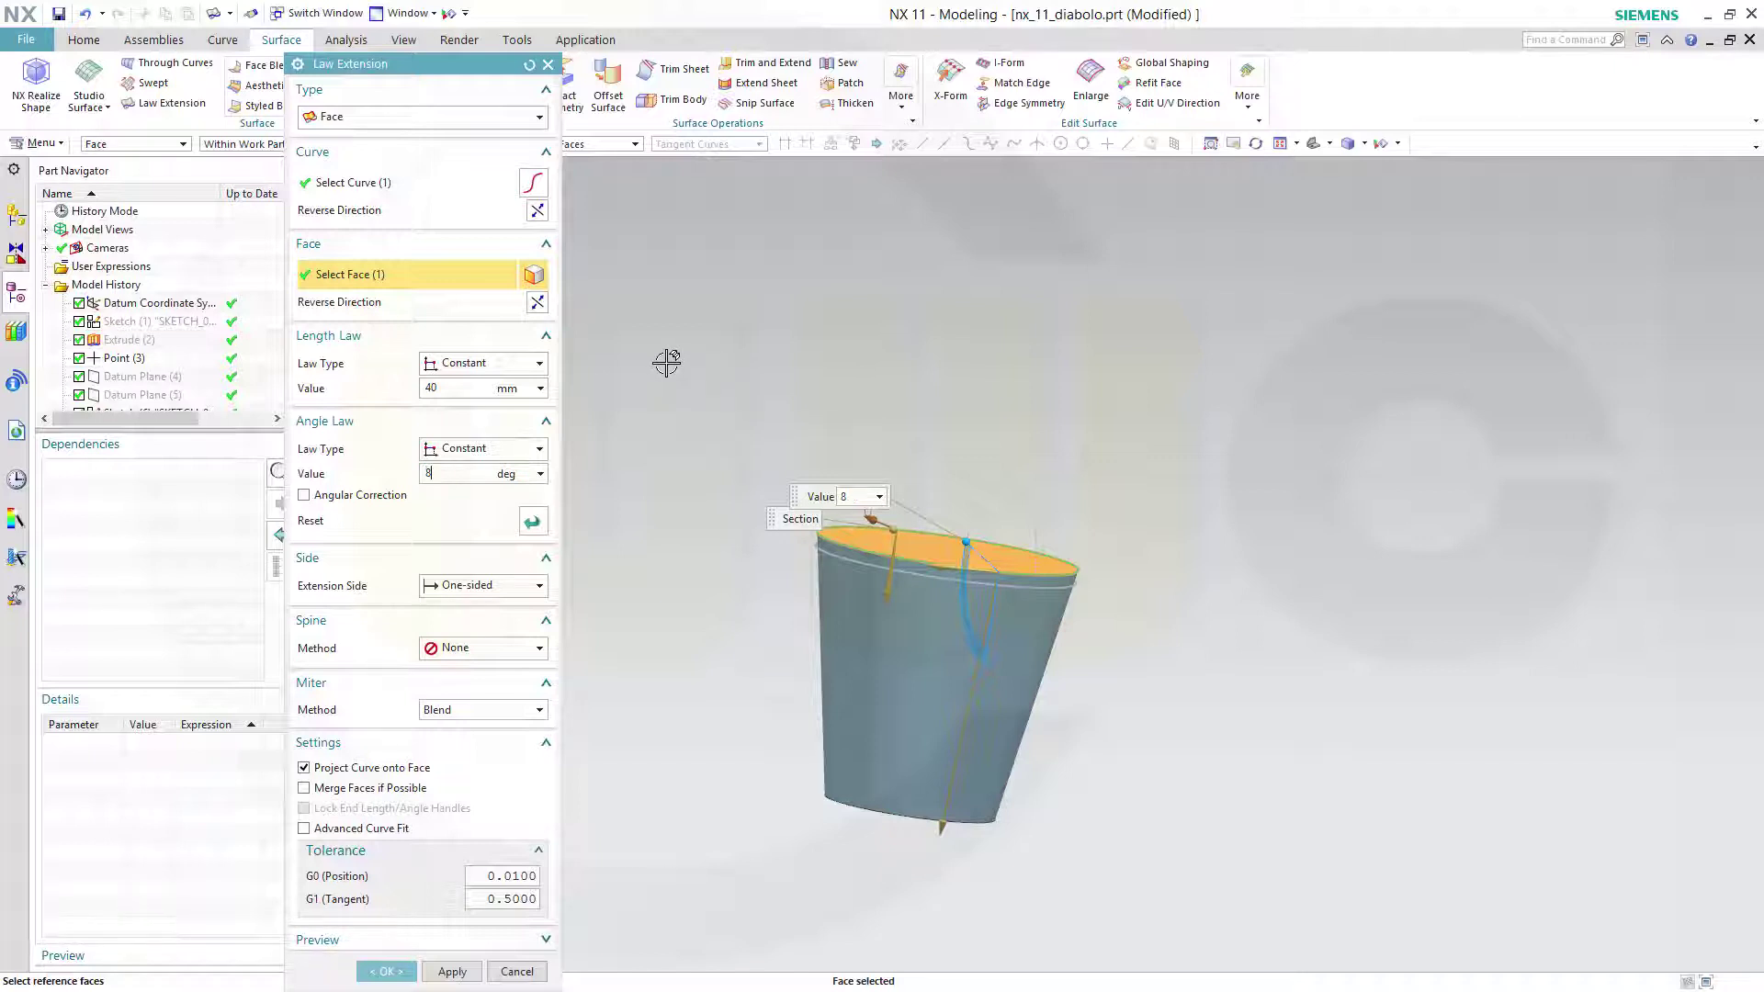
key(Tab)
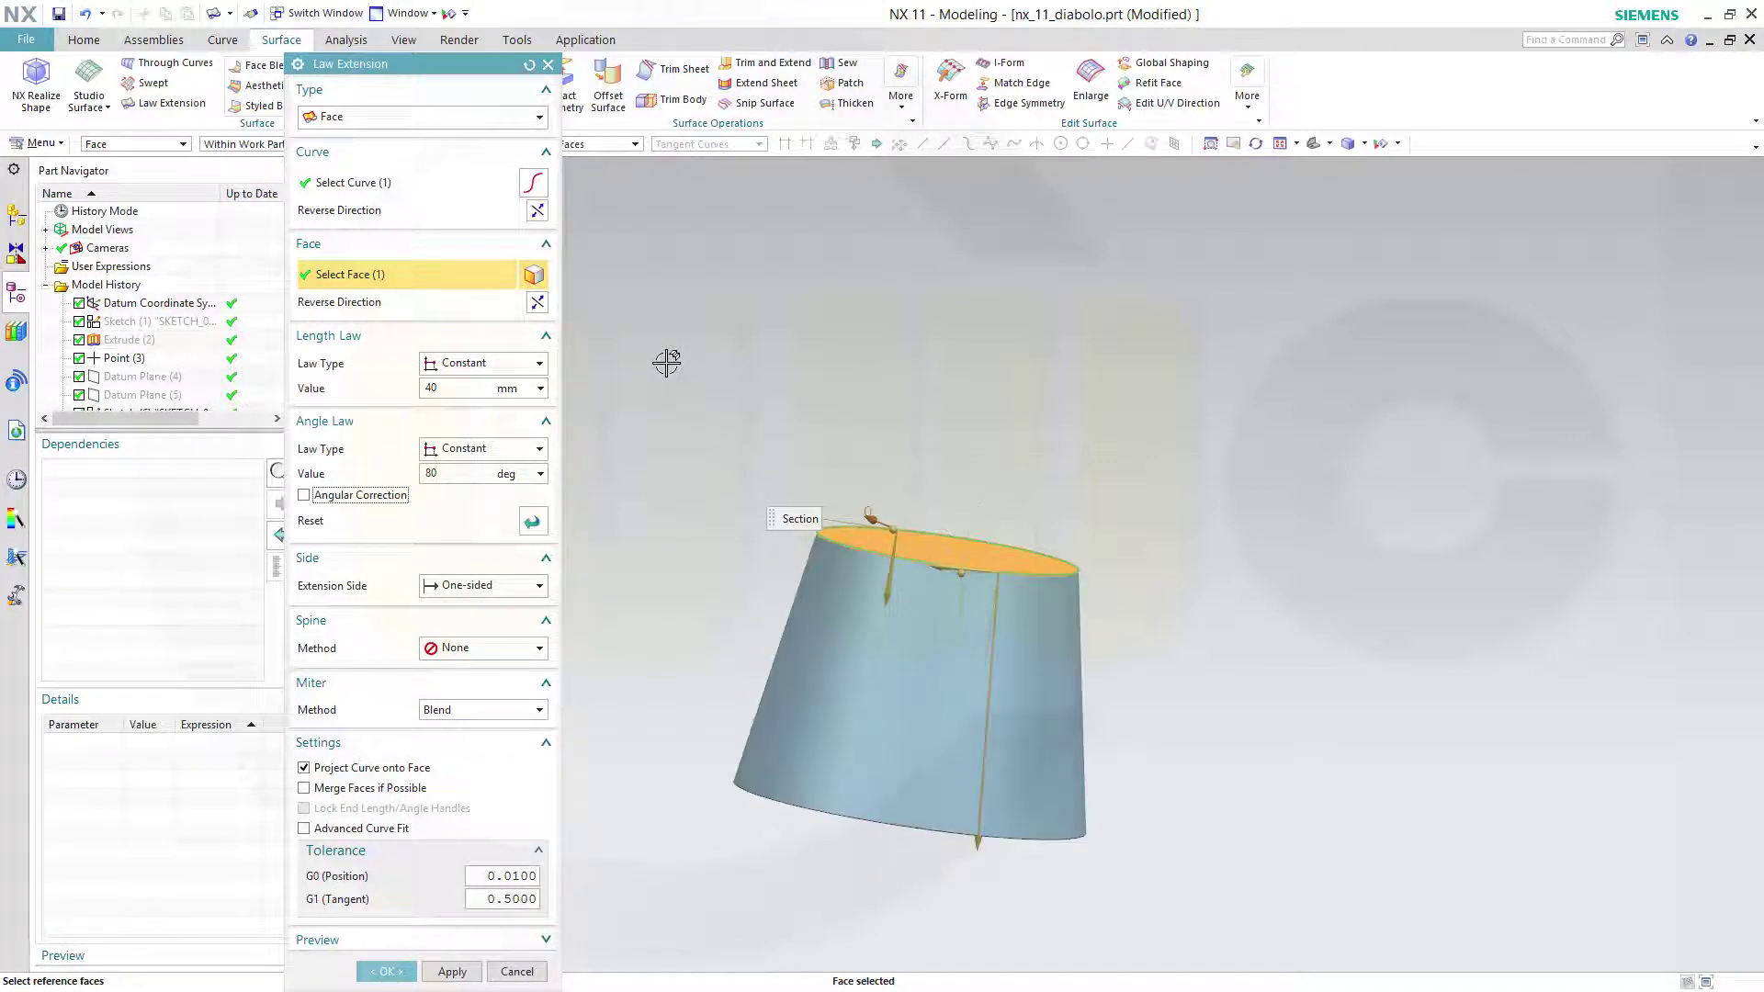
click(387, 972)
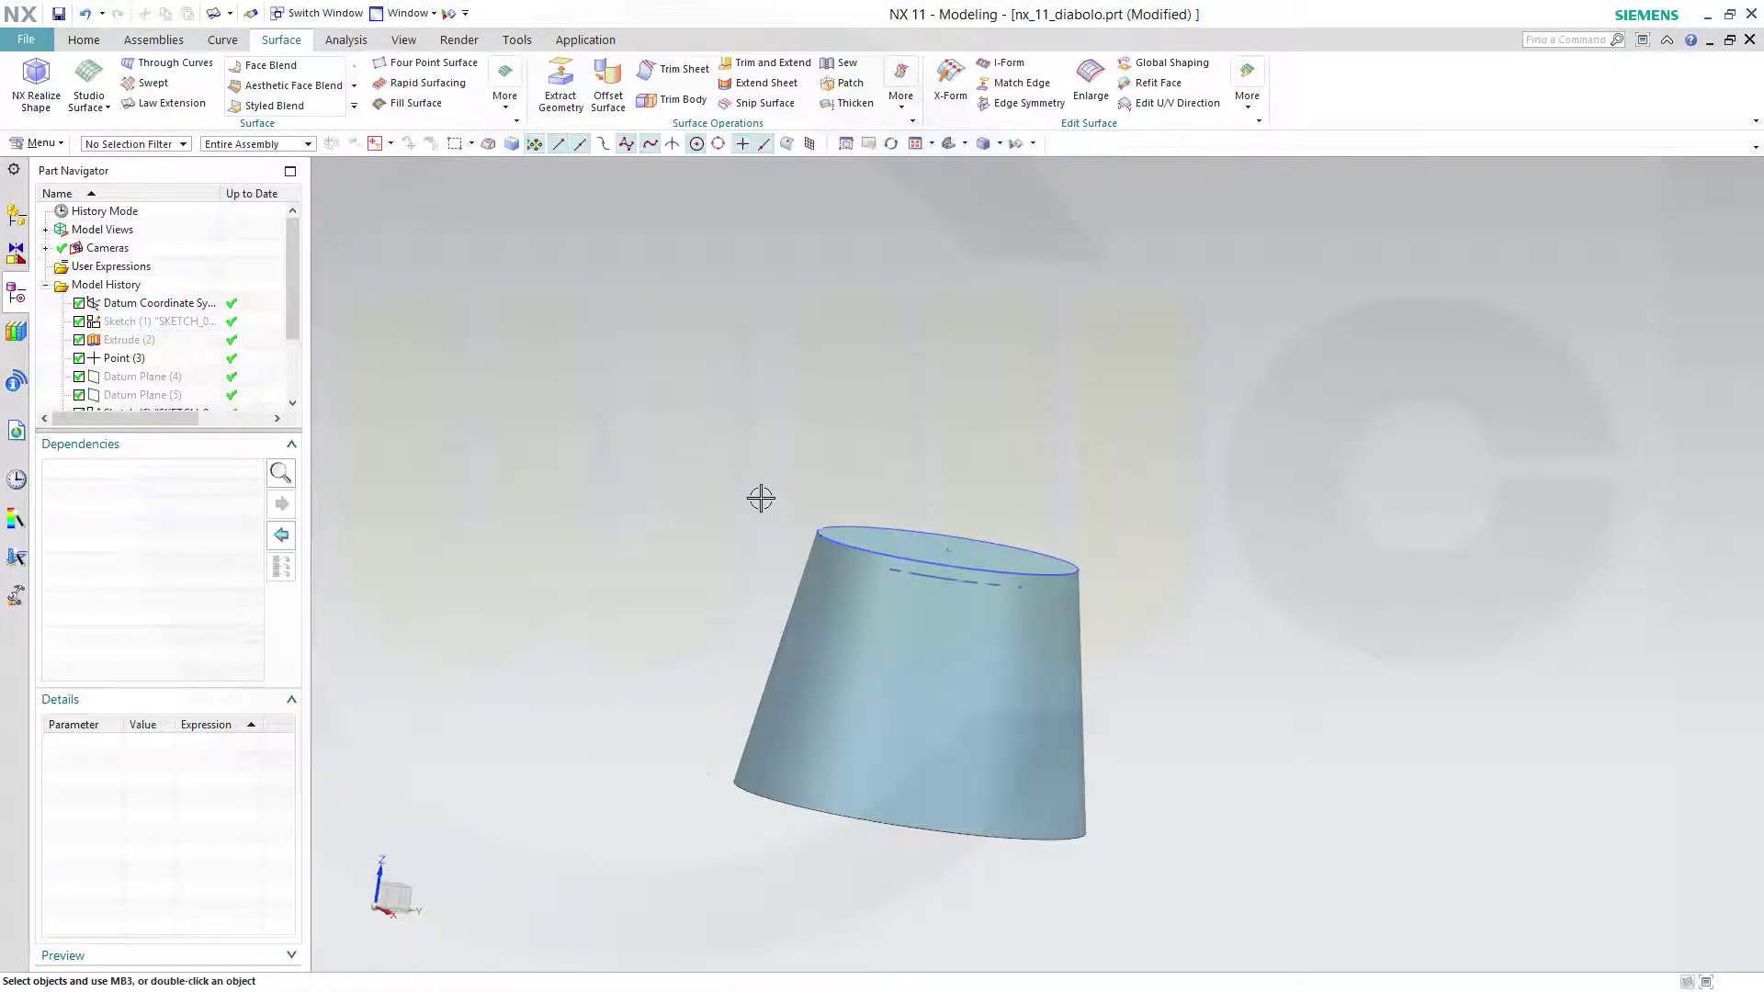
Step: Join the cone's elliptical top face to its side with a 3 mm face blend, reversing Face 1
middle_drag(761, 497, 1061, 457)
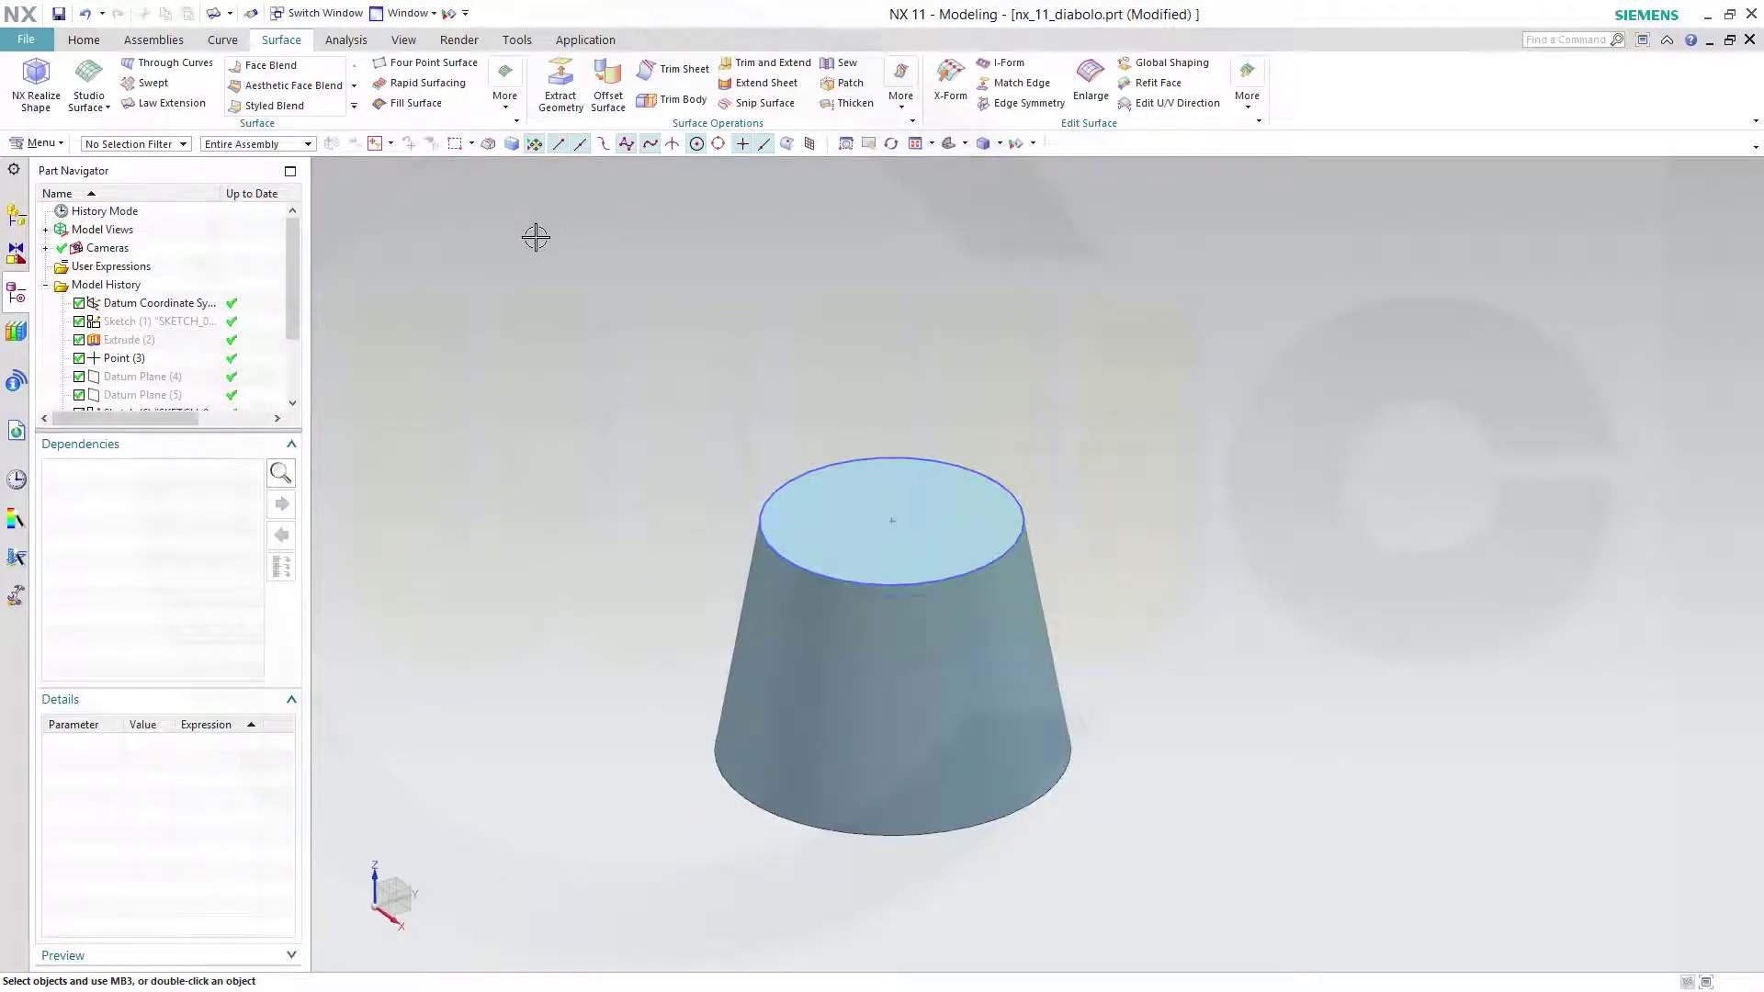
click(269, 65)
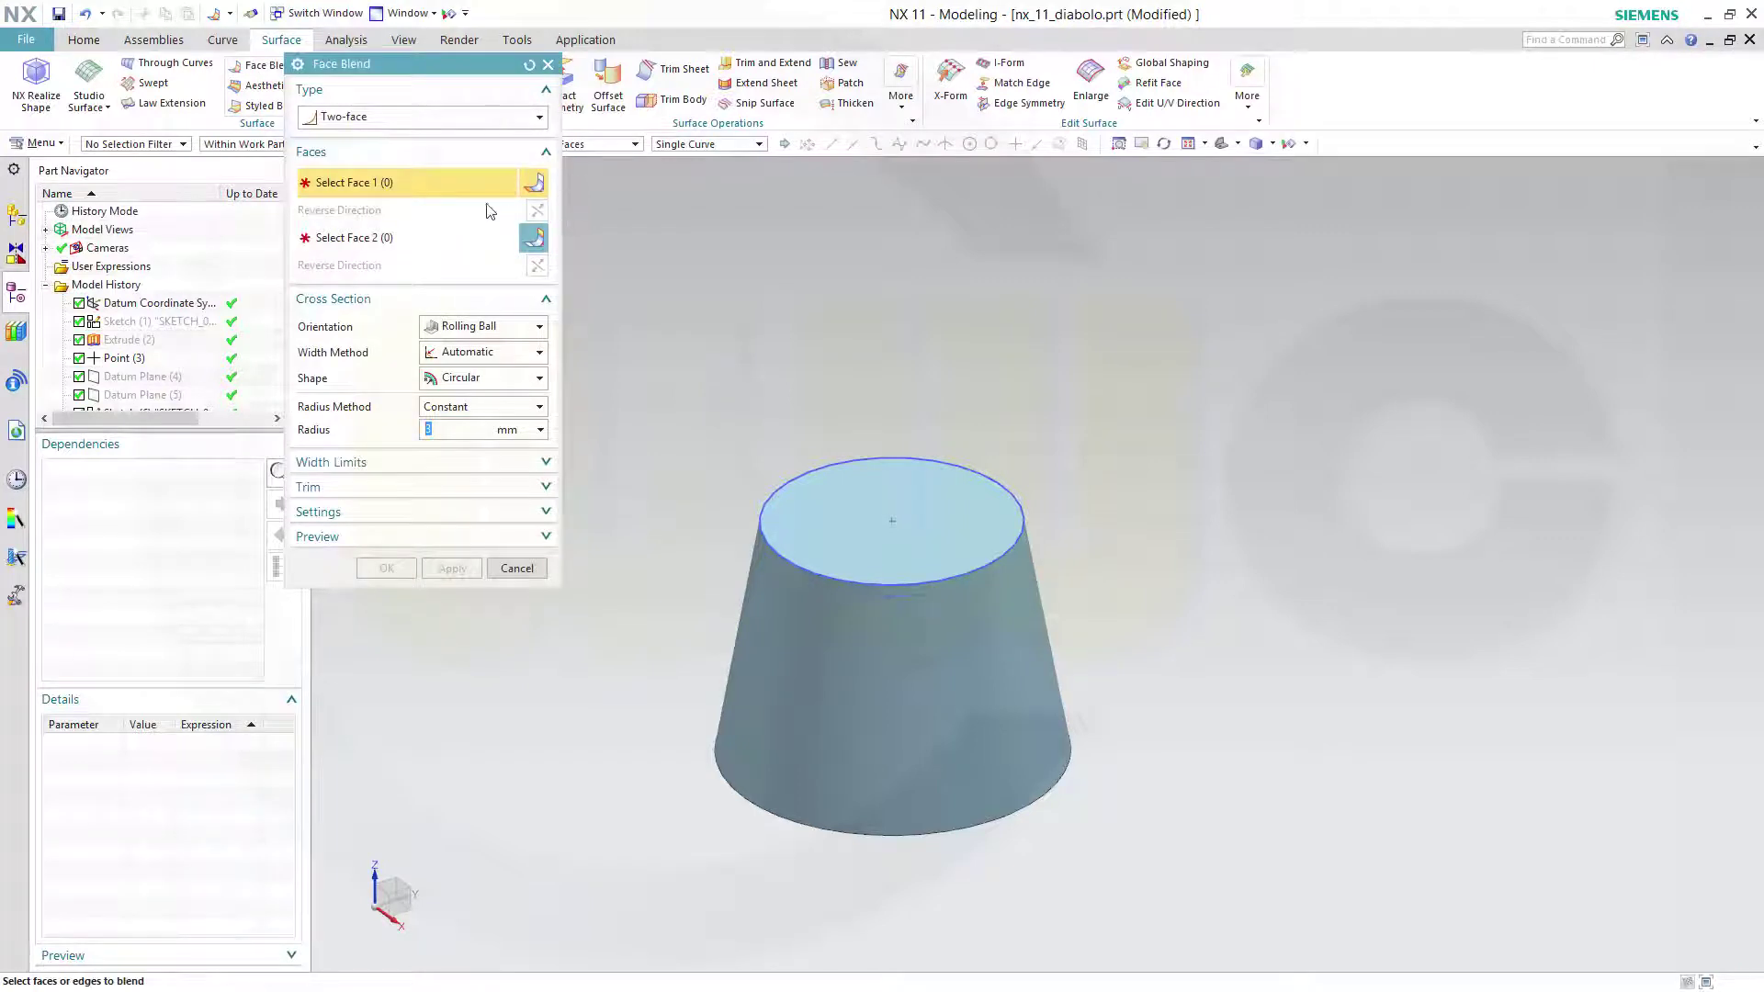
click(860, 535)
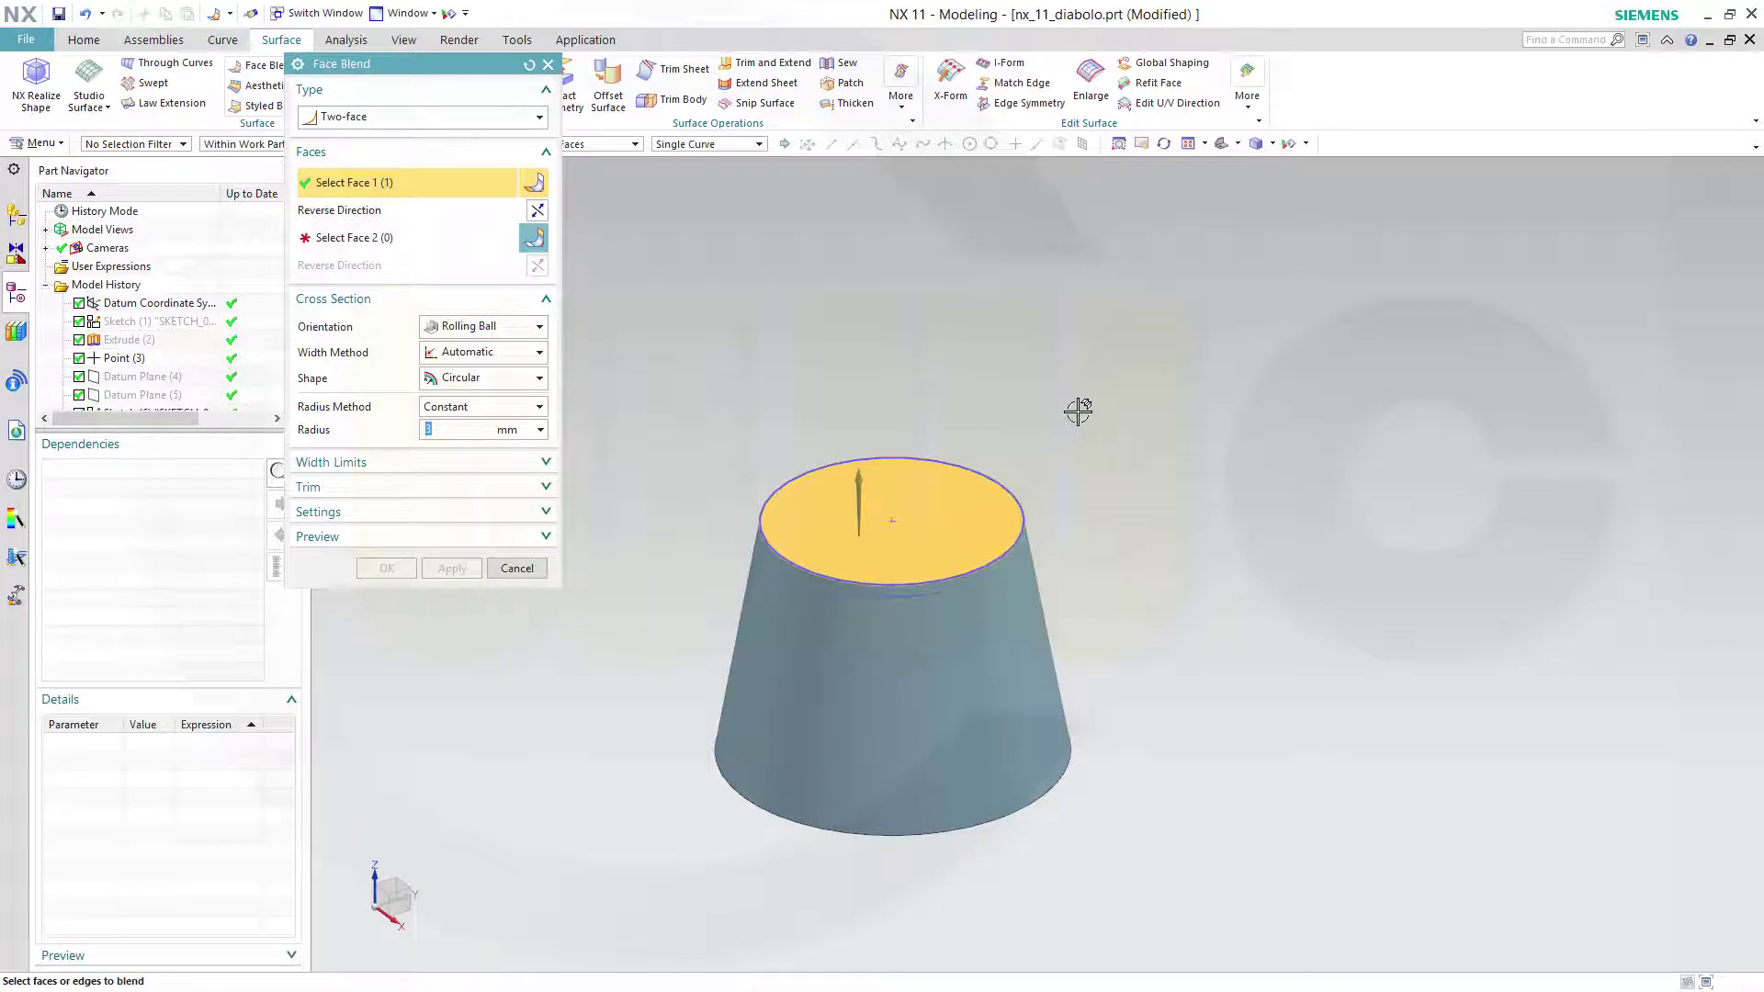
middle_click(1081, 411)
click(971, 692)
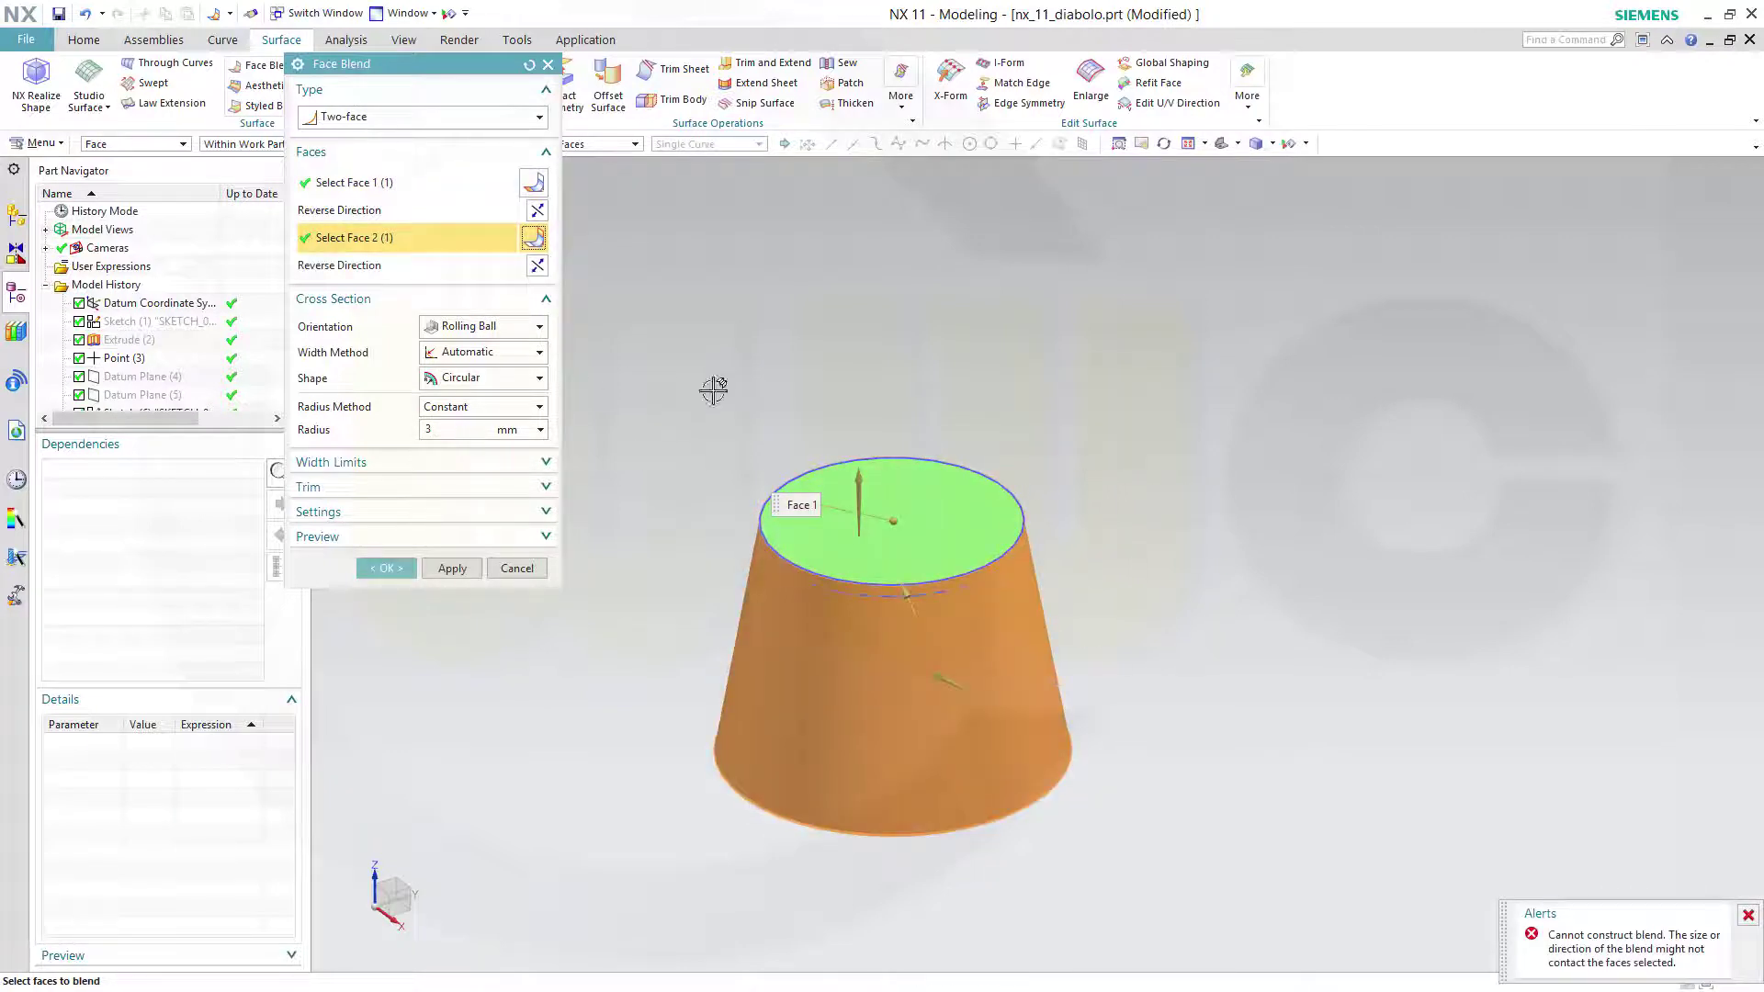
middle_drag(749, 392, 844, 453)
double_click(835, 448)
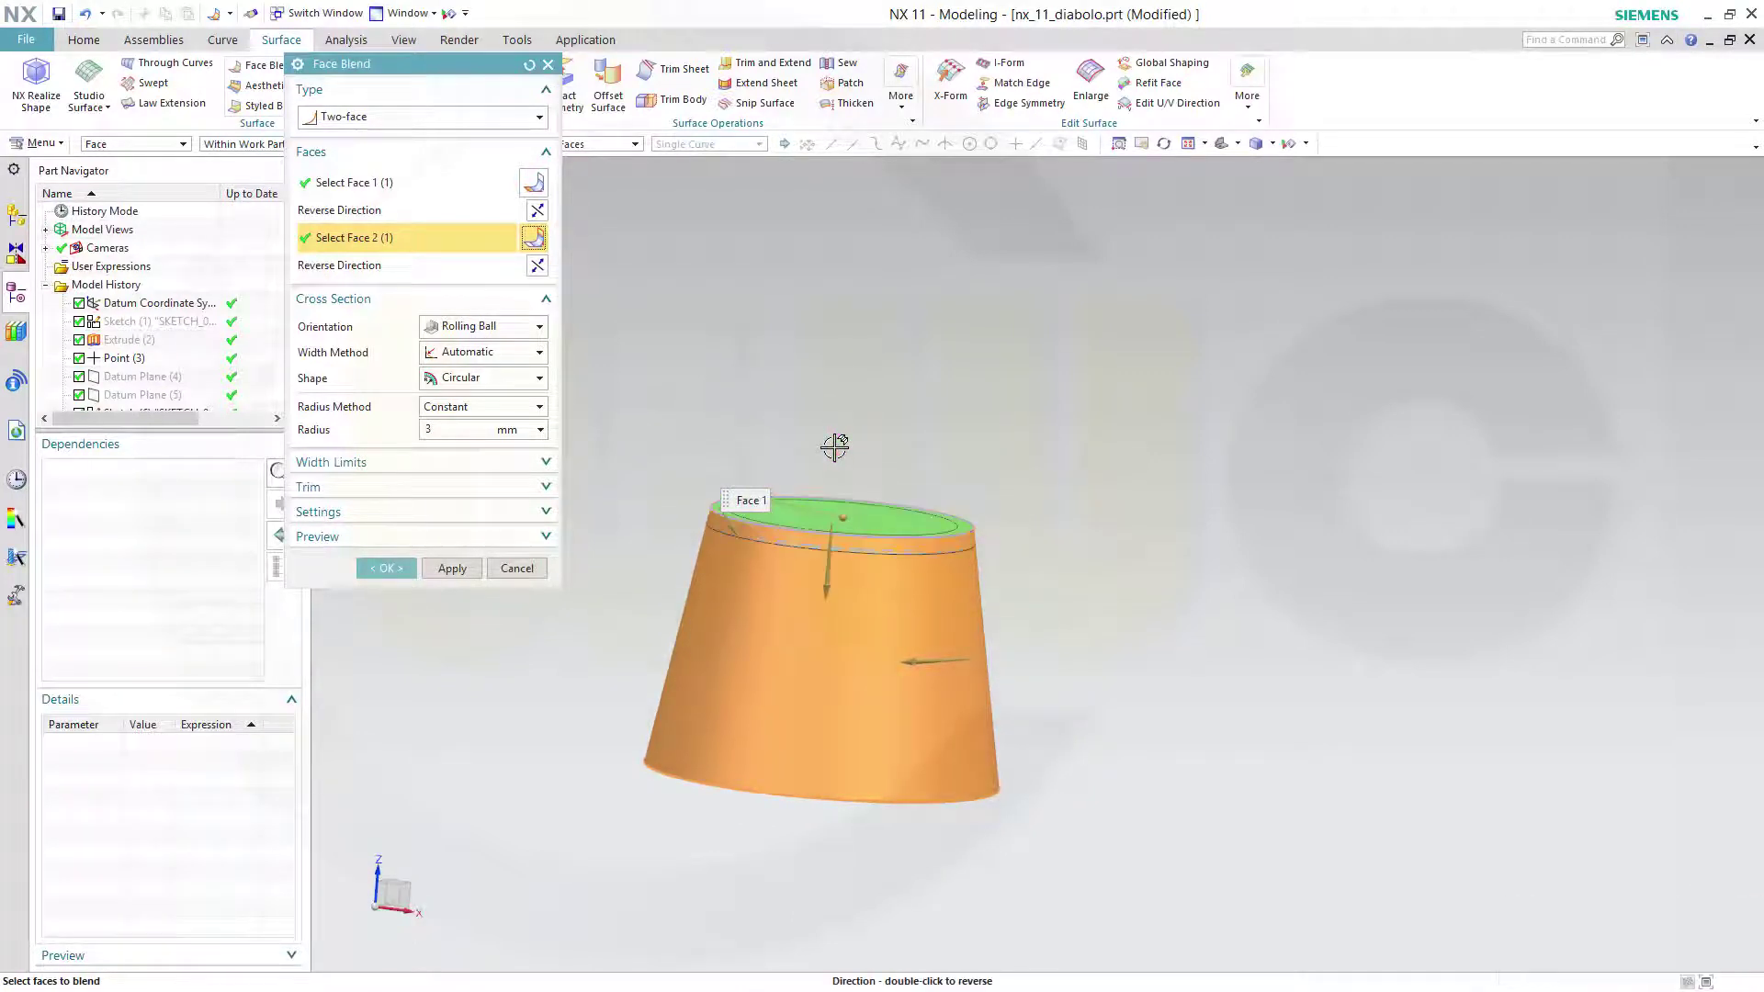
click(387, 569)
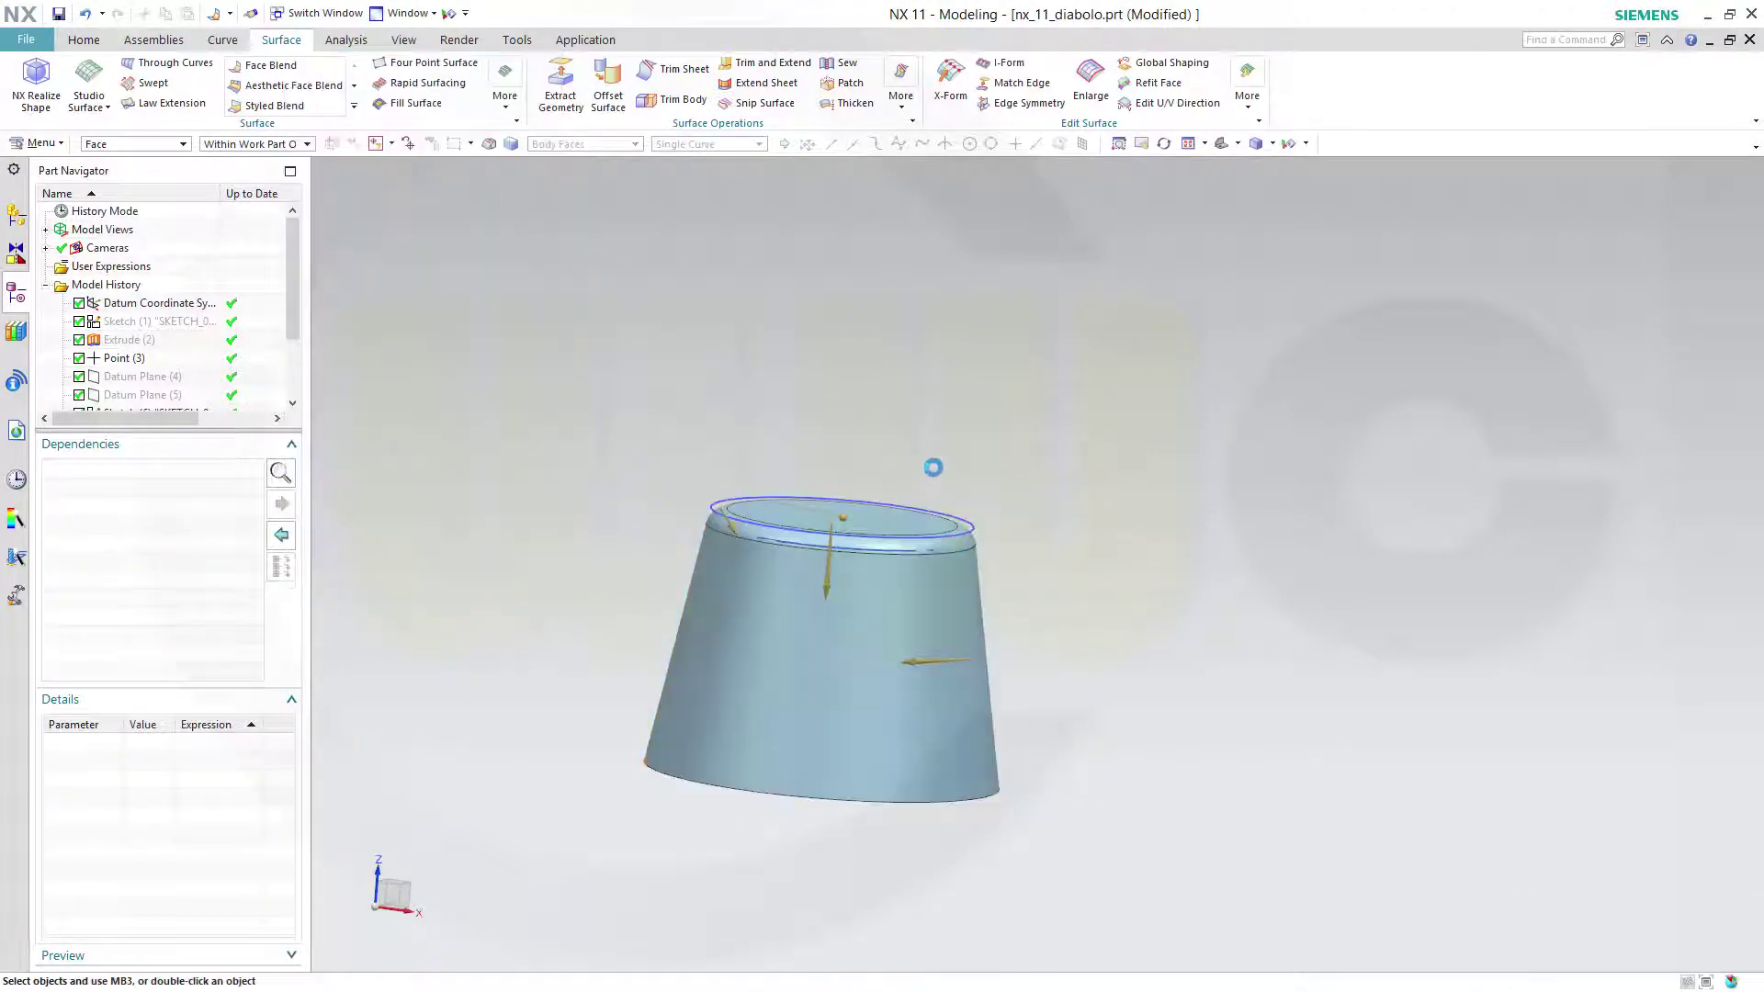
Step: Hide Face Blend (11) in the Part Navigator, leaving the lower elliptical disc visible
middle_drag(942, 437, 648, 474)
scroll(299, 324, down, 2)
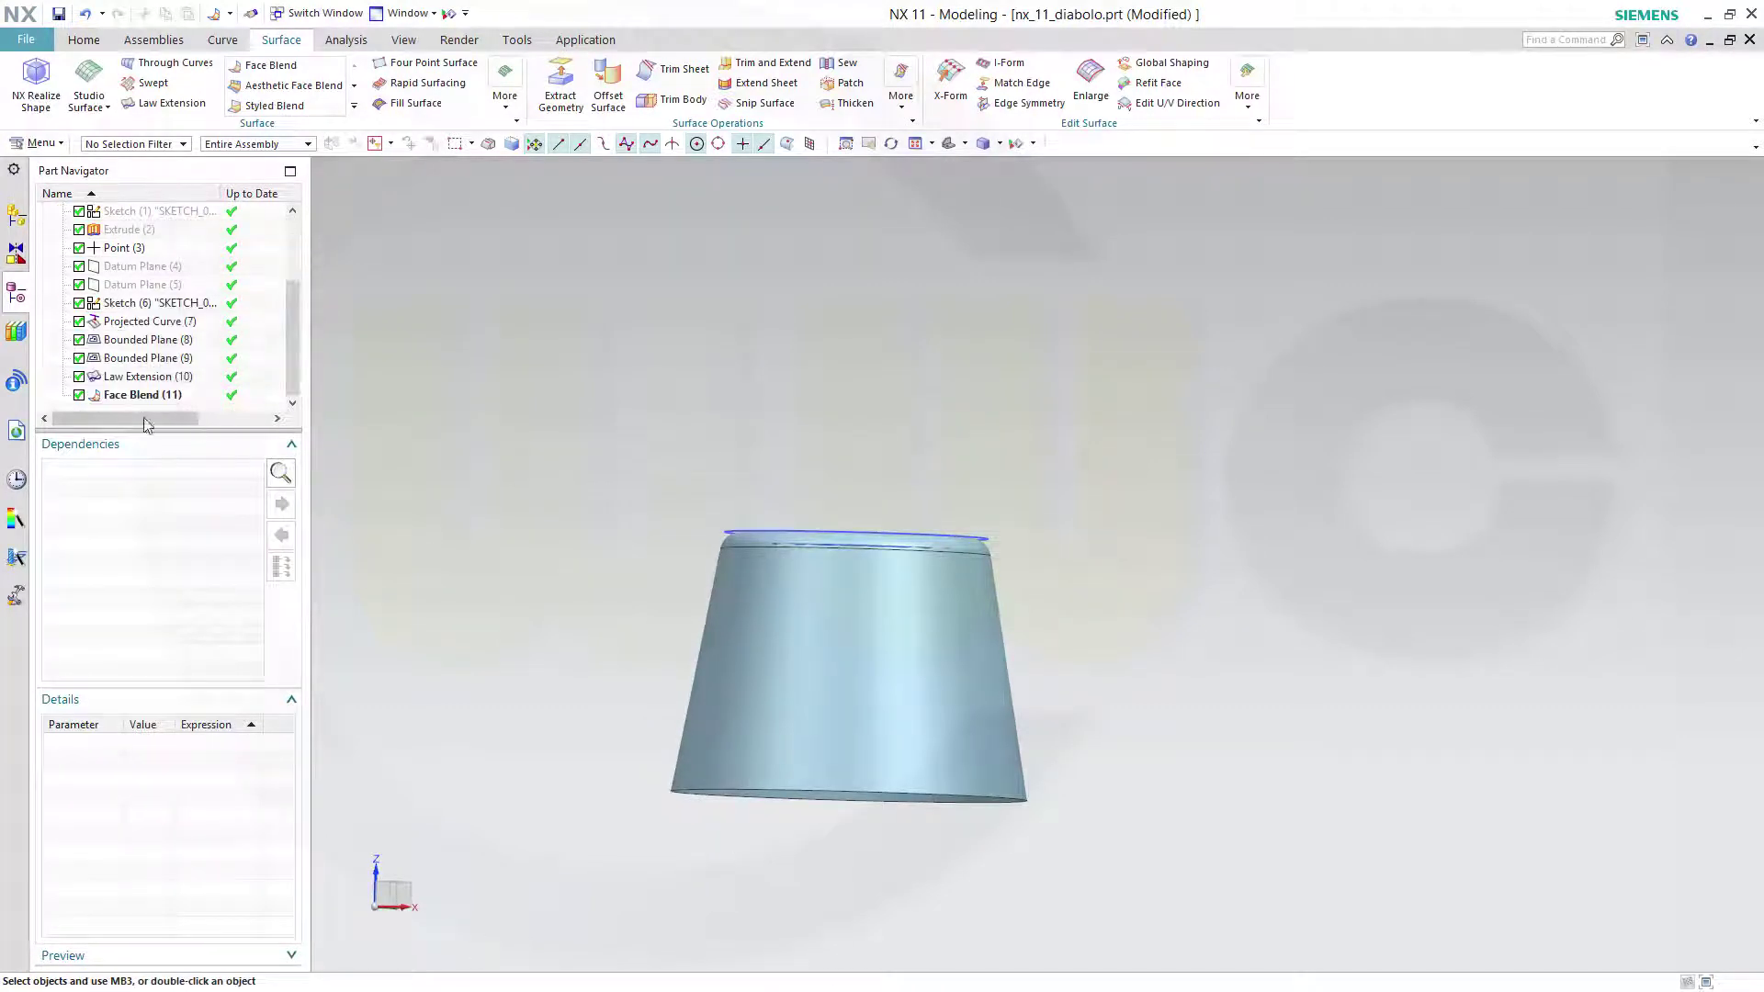
right_click(119, 397)
click(143, 409)
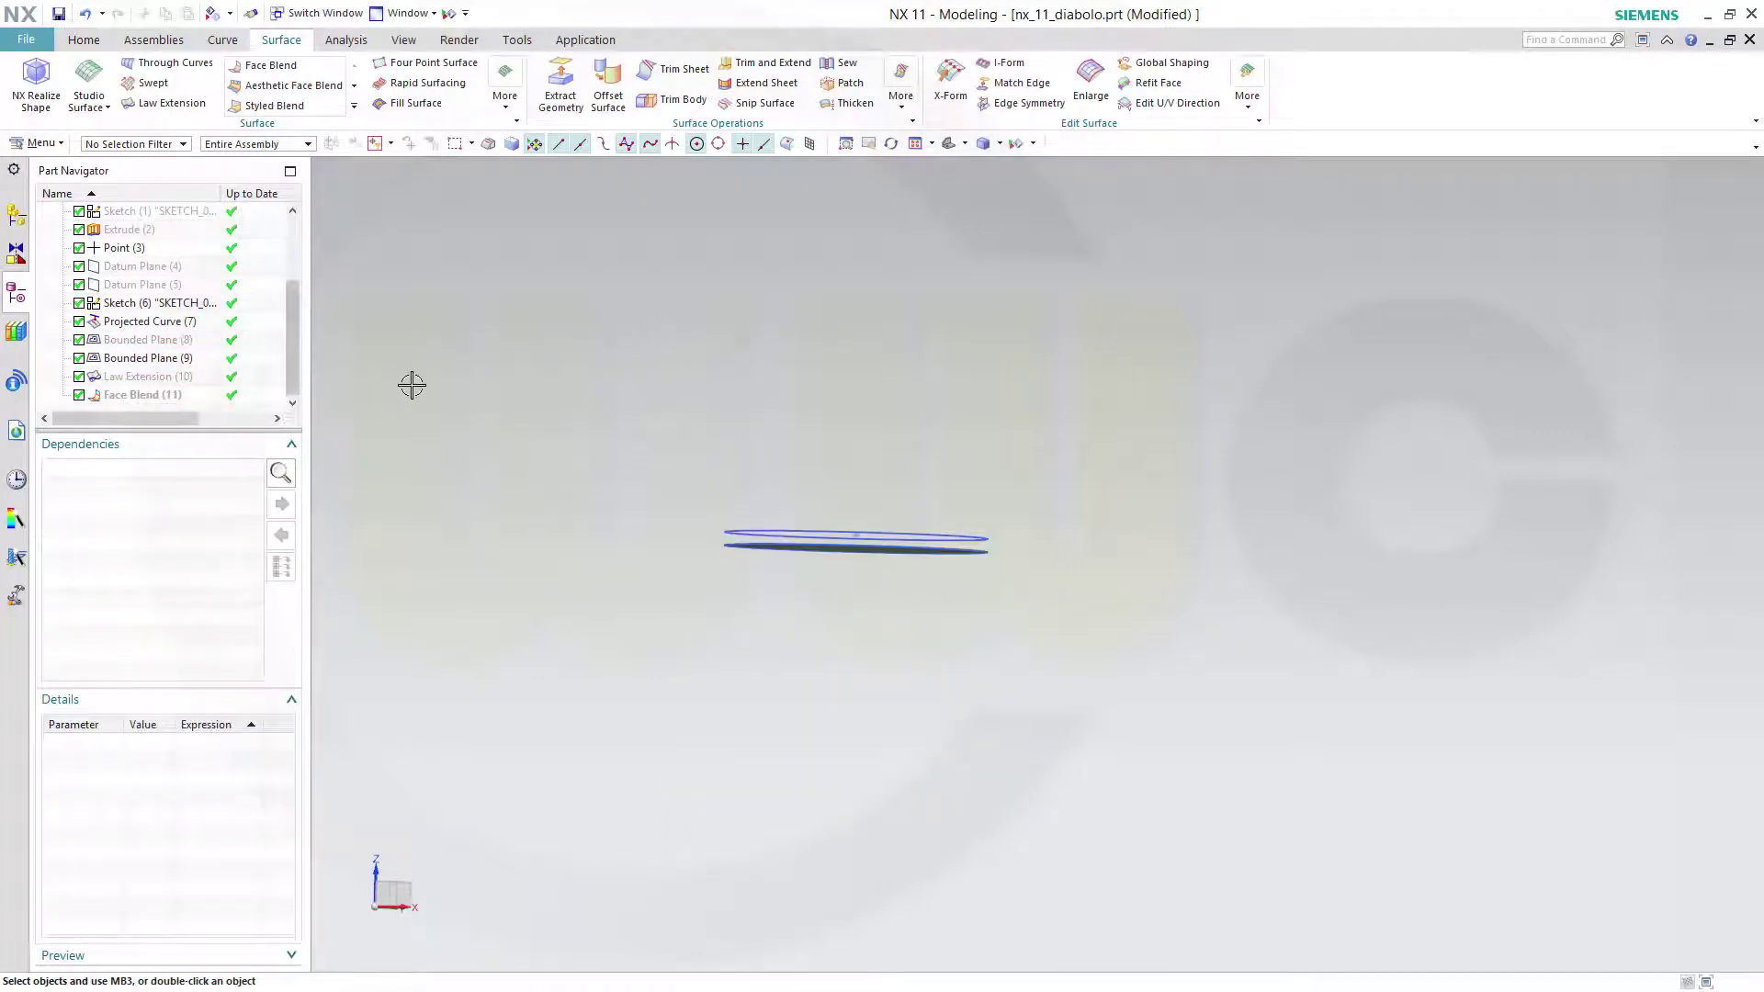
middle_drag(410, 382, 444, 409)
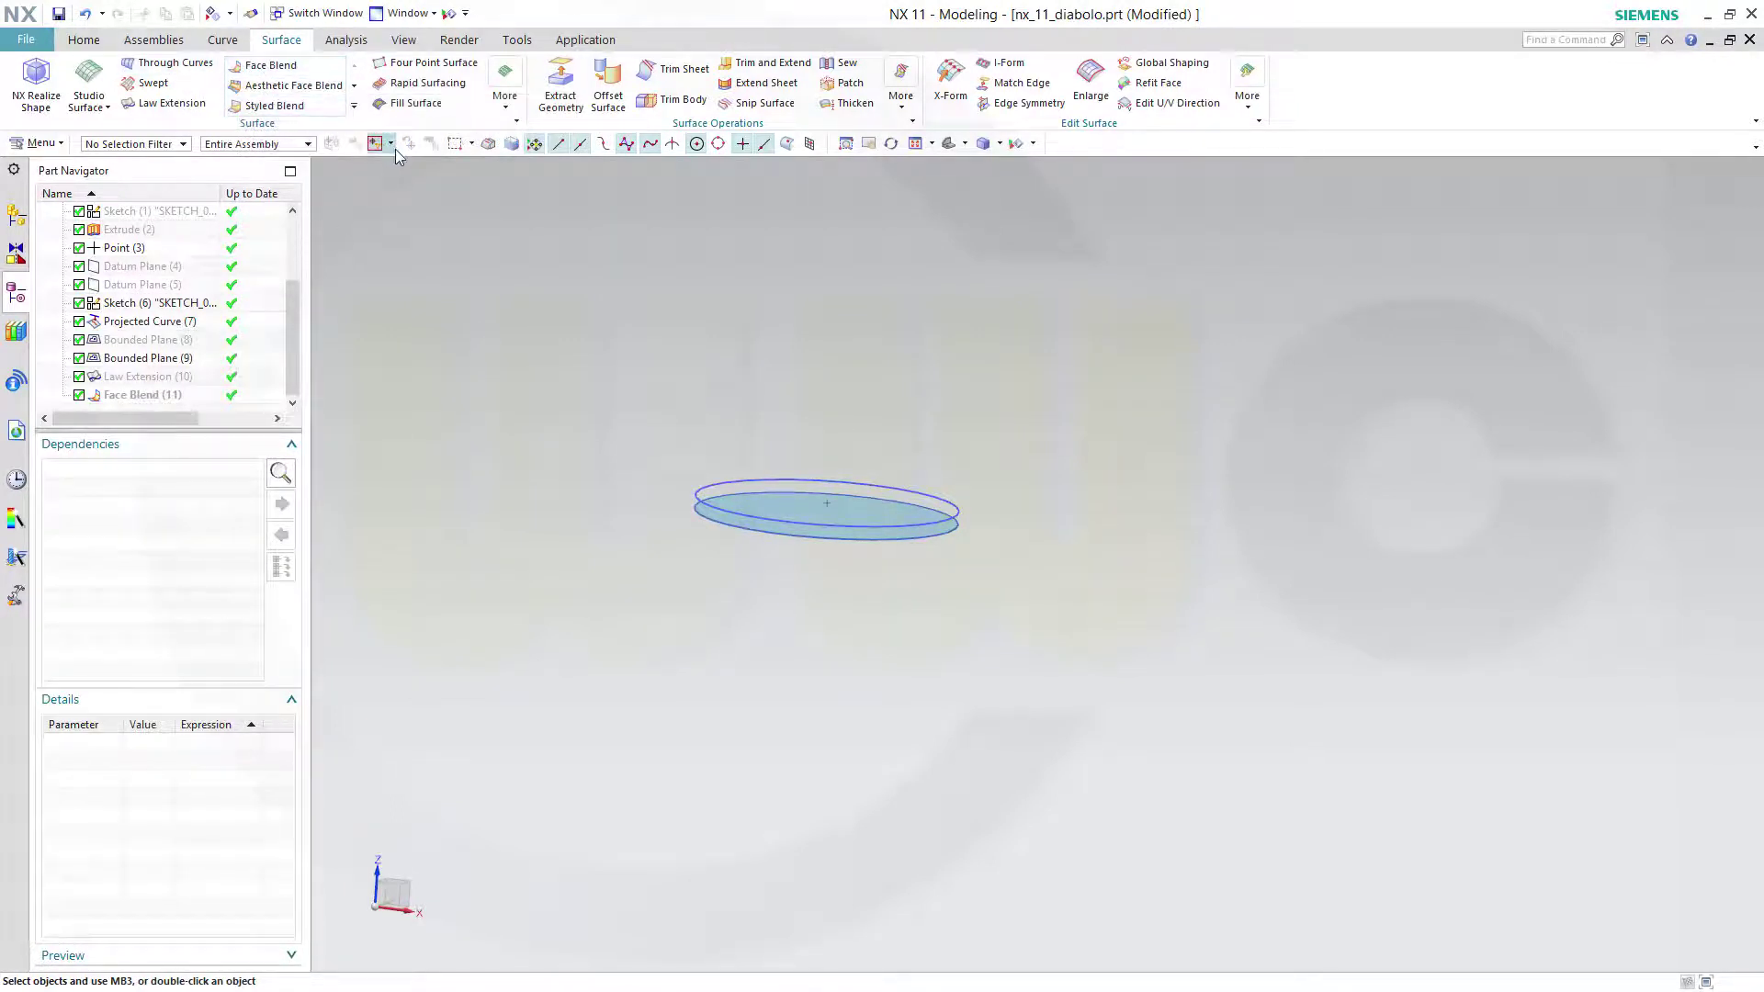
Step: Create a second Law Extension from the lower ellipse arc on the disc, reversed, at 100°
click(172, 103)
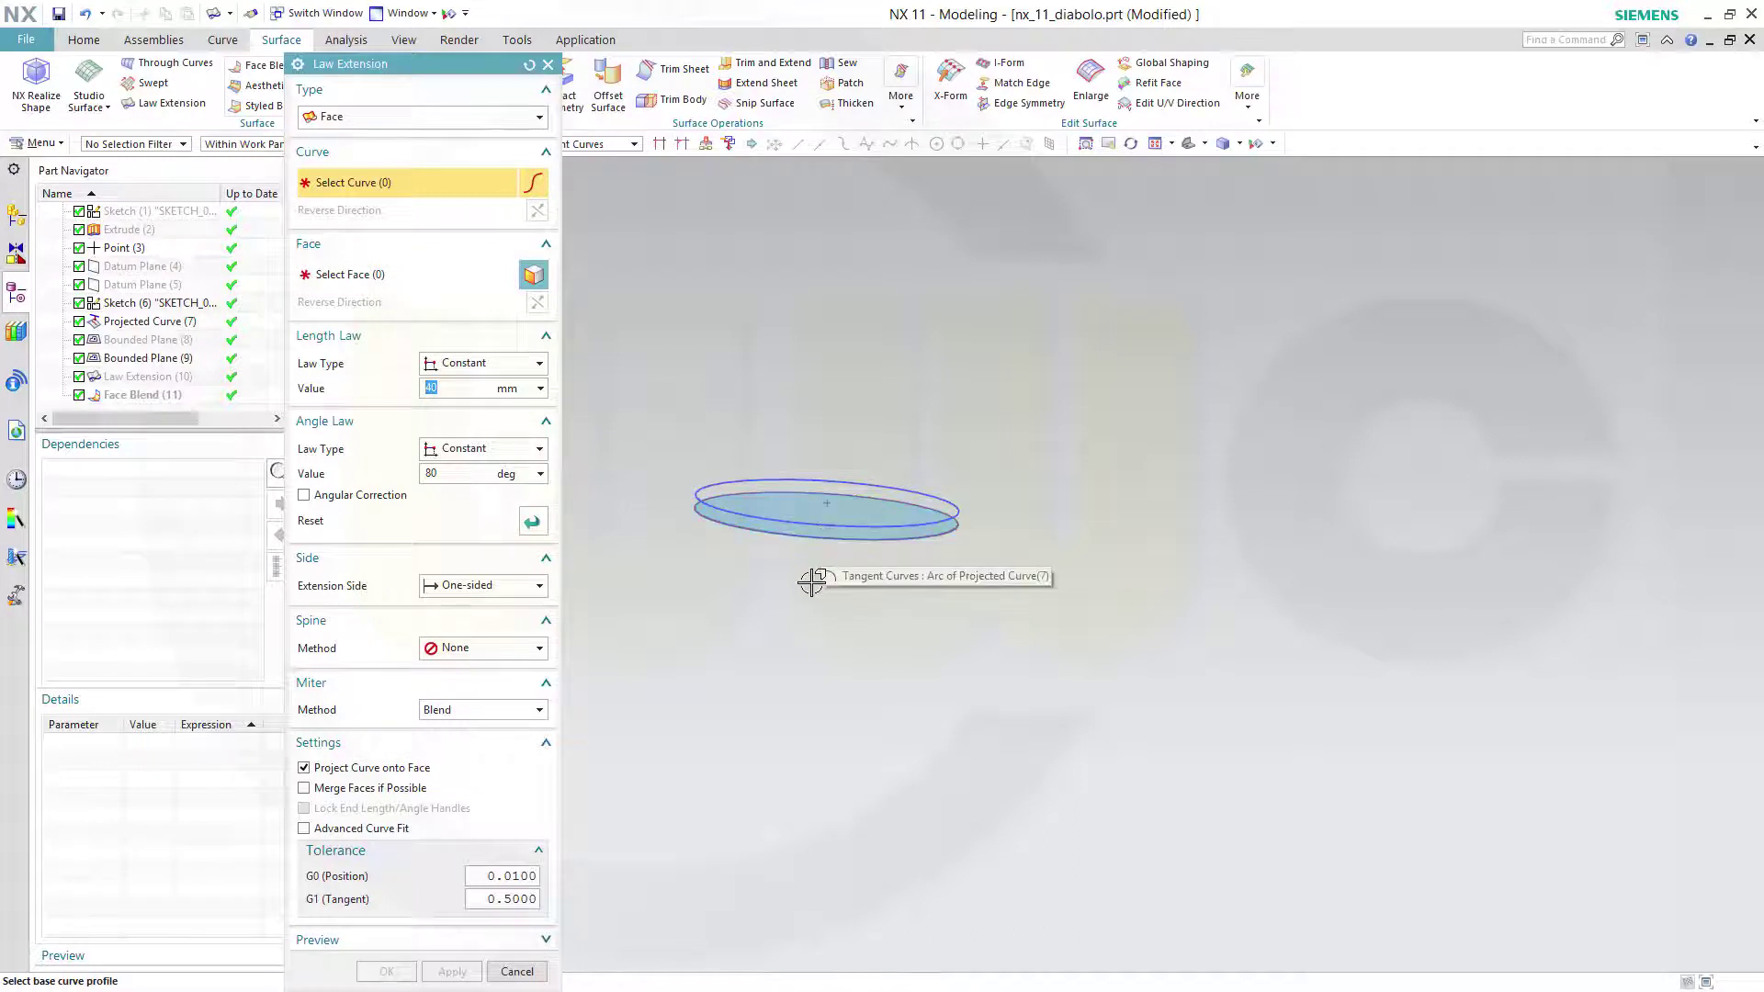
click(818, 538)
middle_click(666, 496)
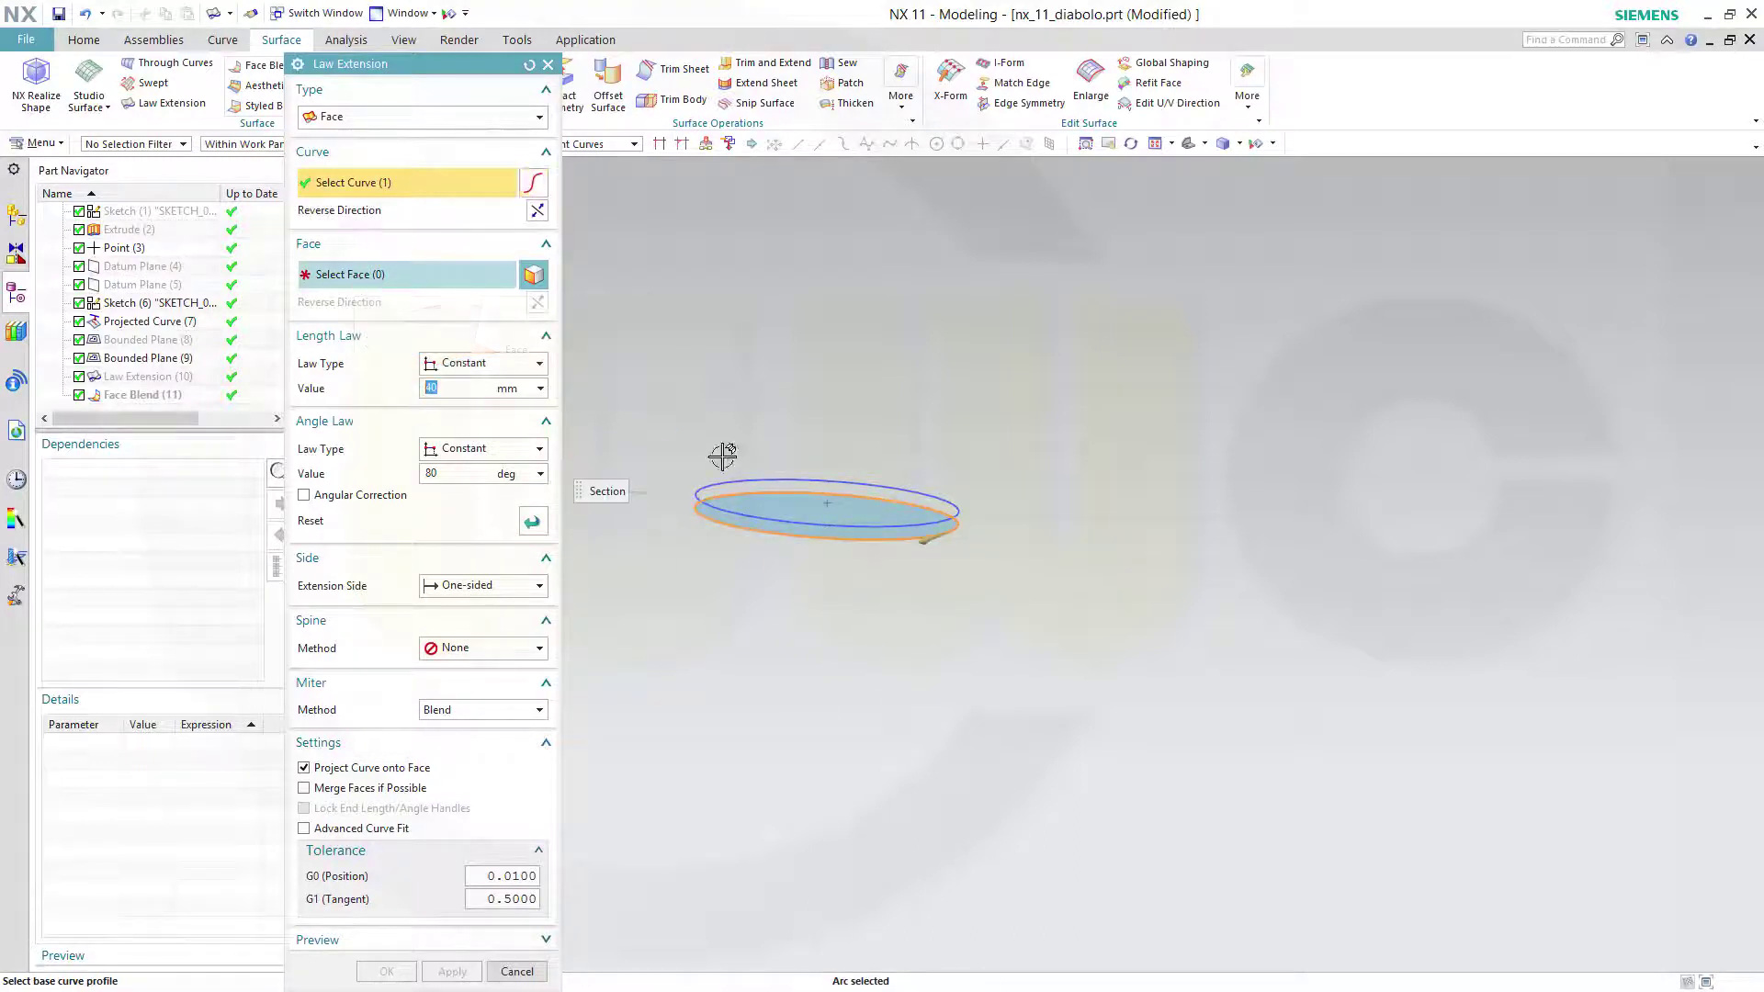
click(790, 508)
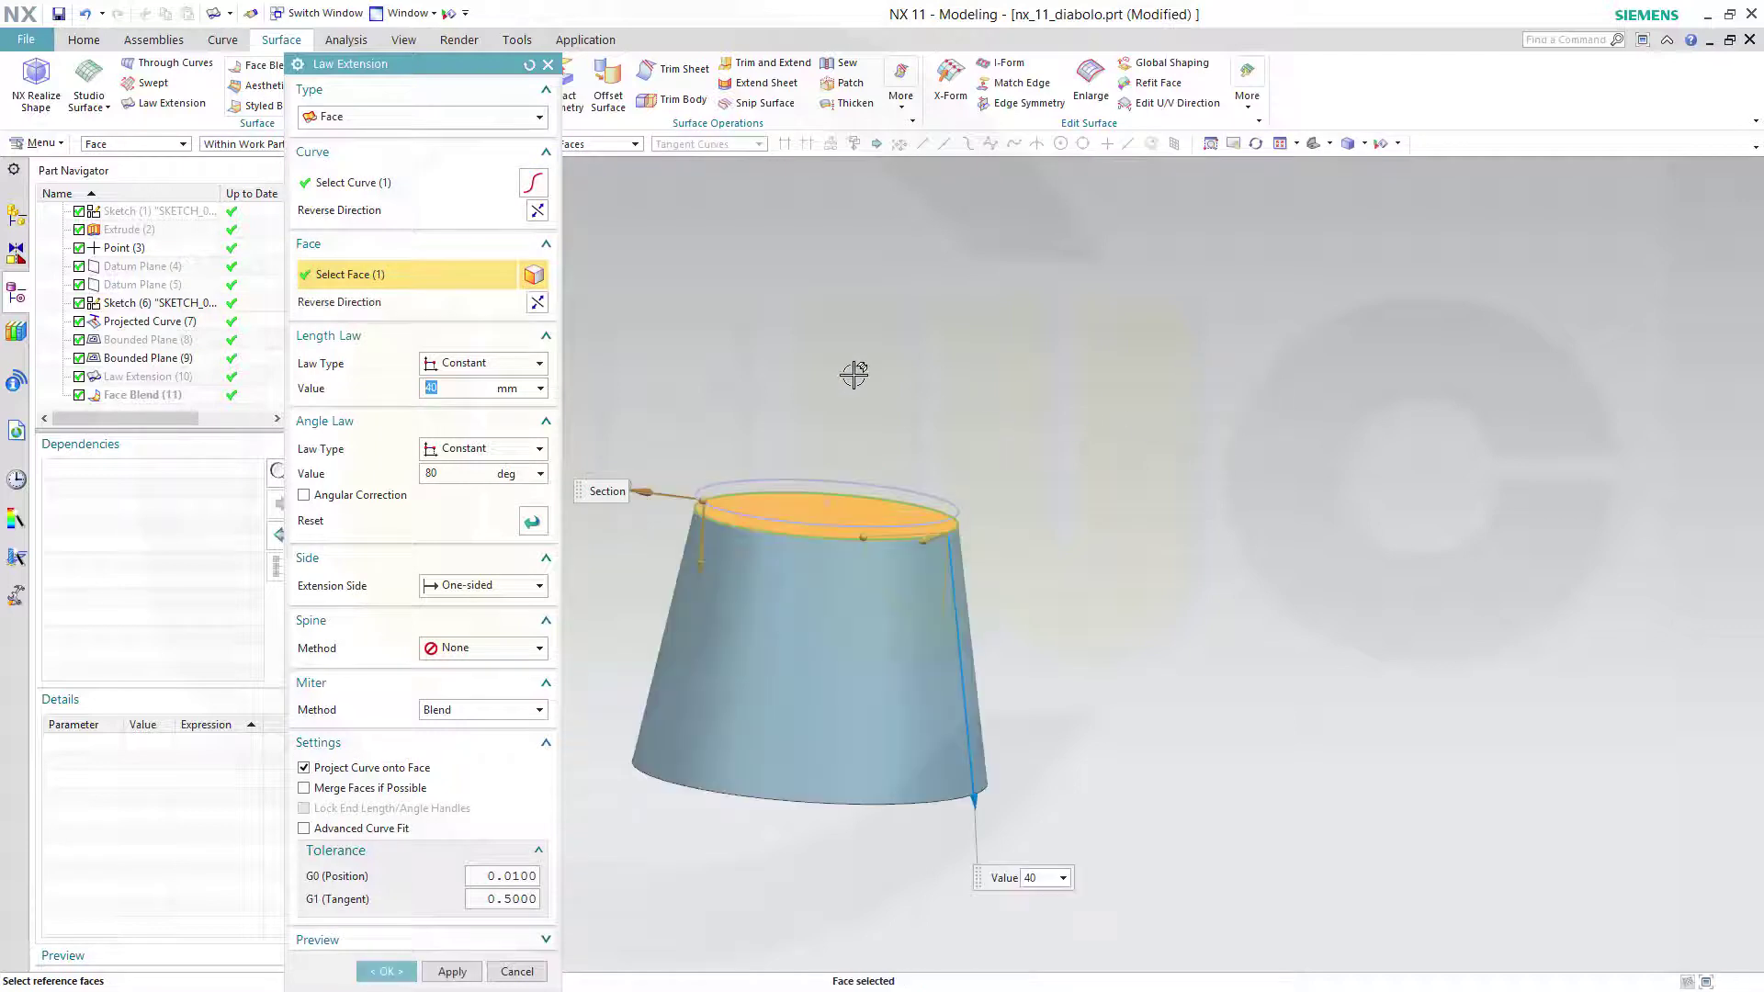
click(538, 303)
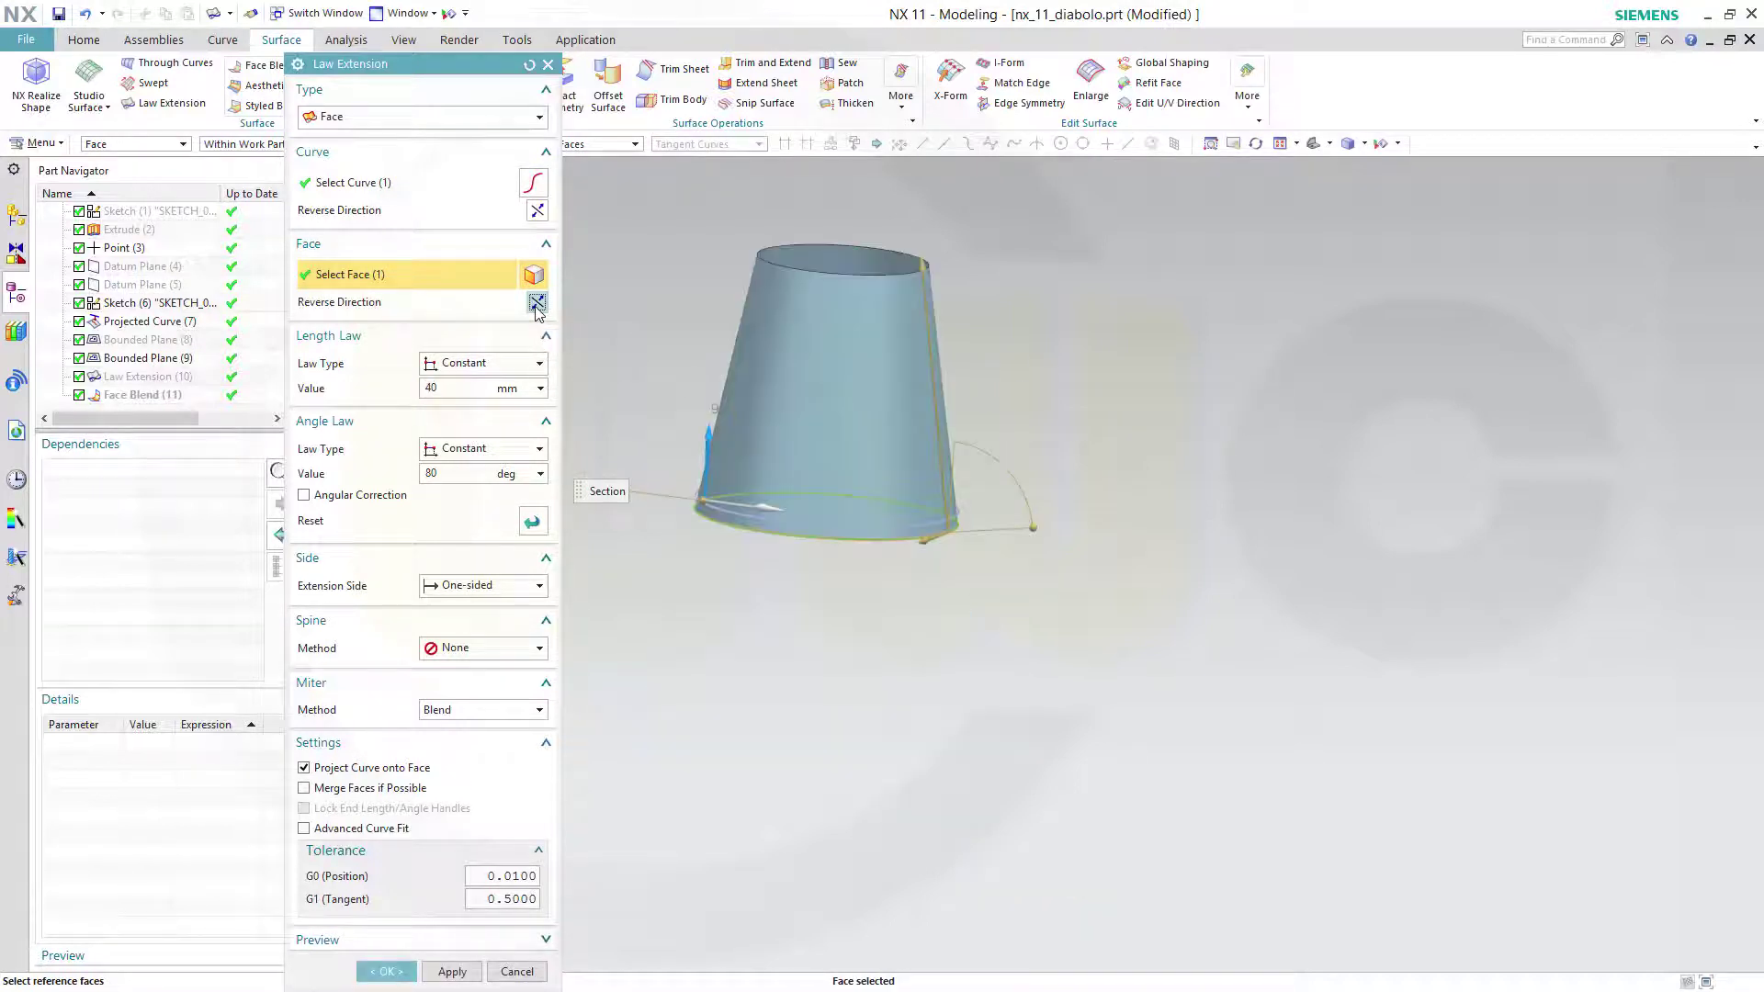
click(457, 474)
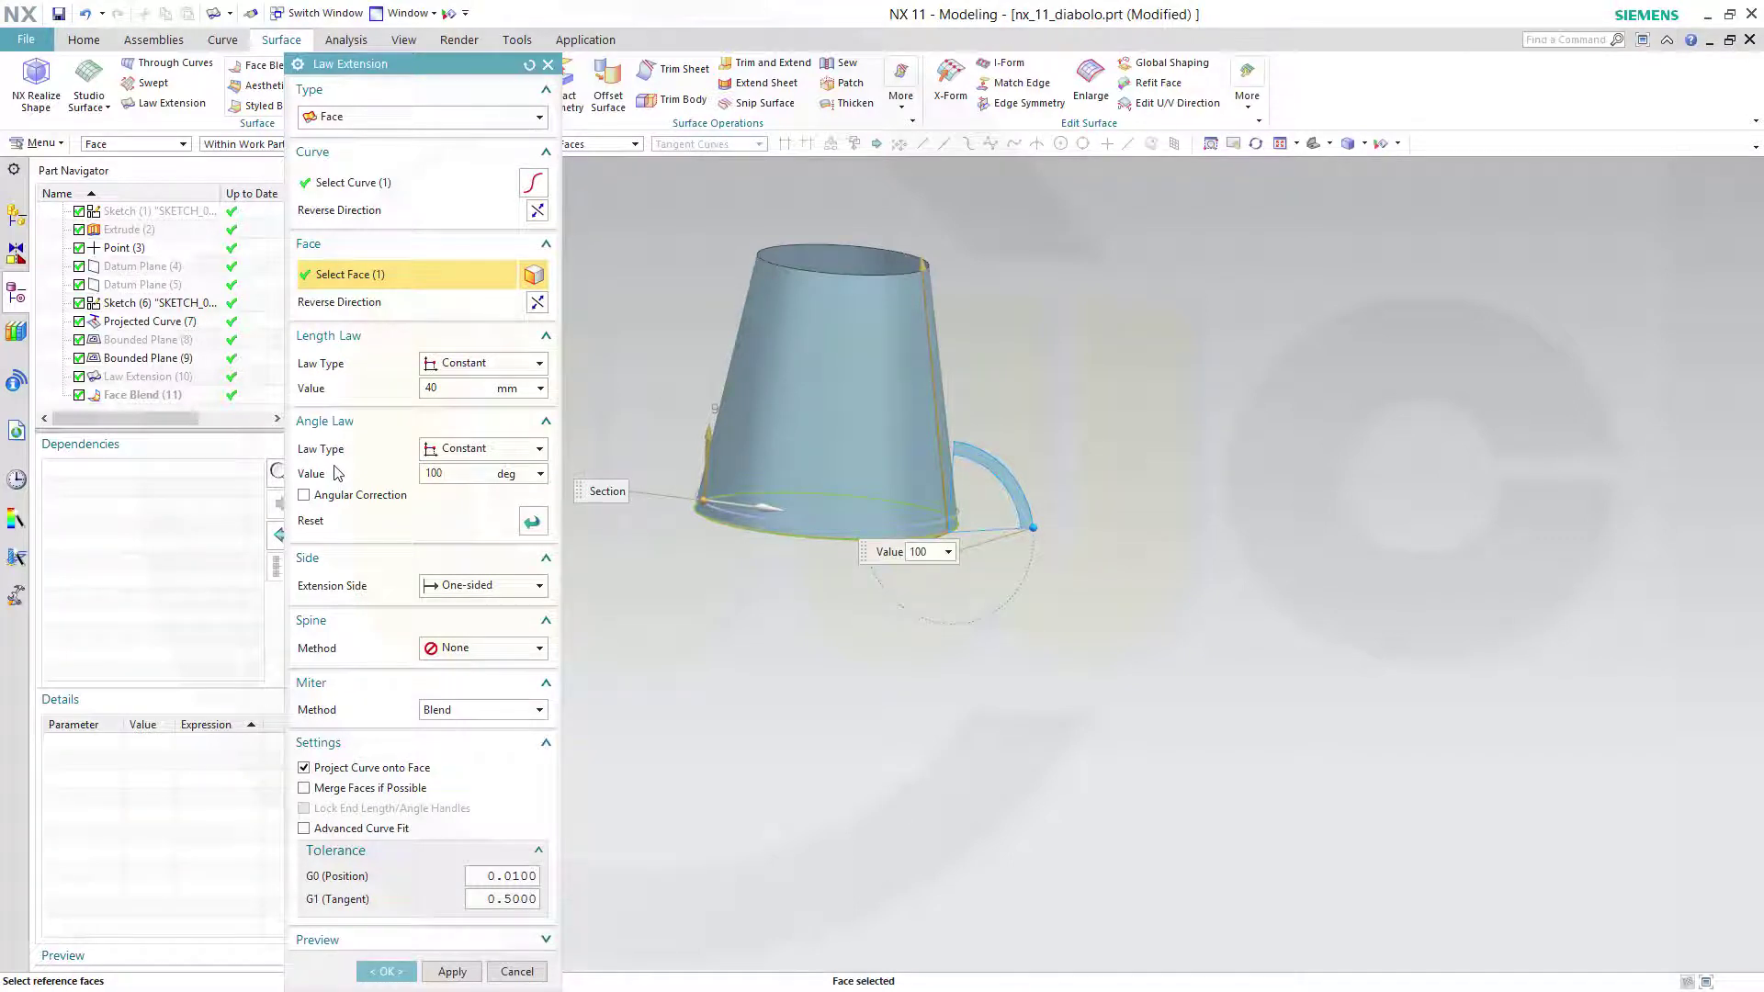
key(Tab)
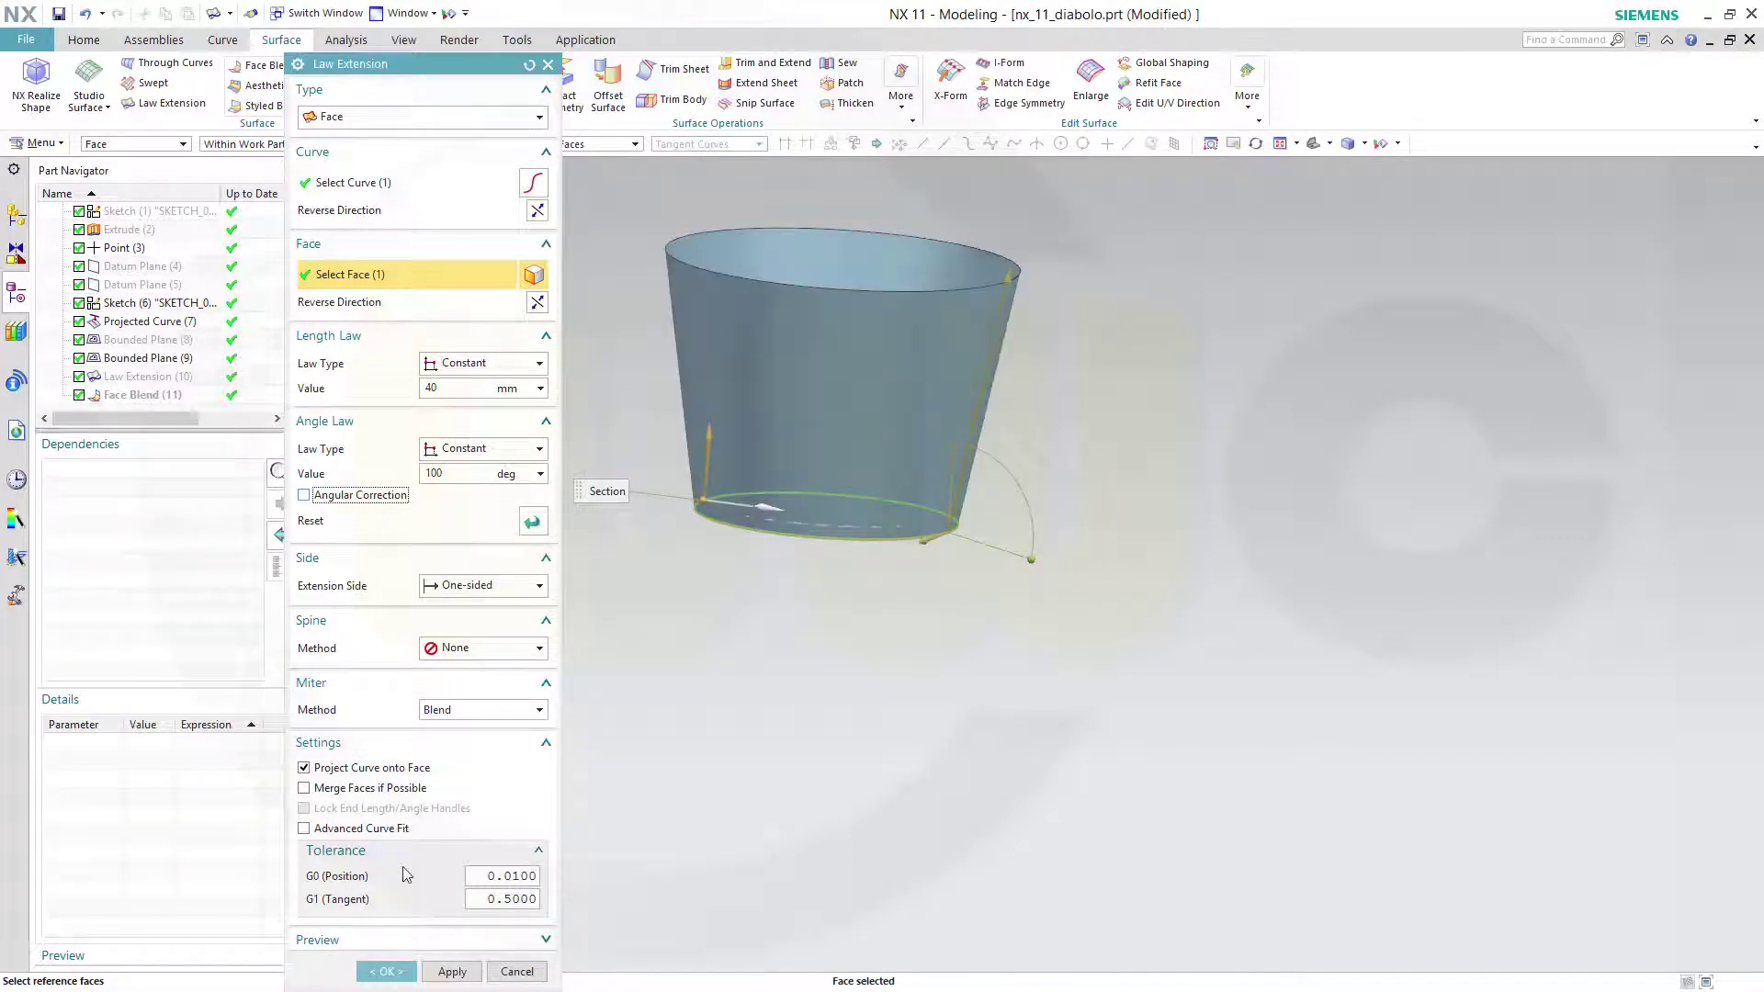
click(386, 972)
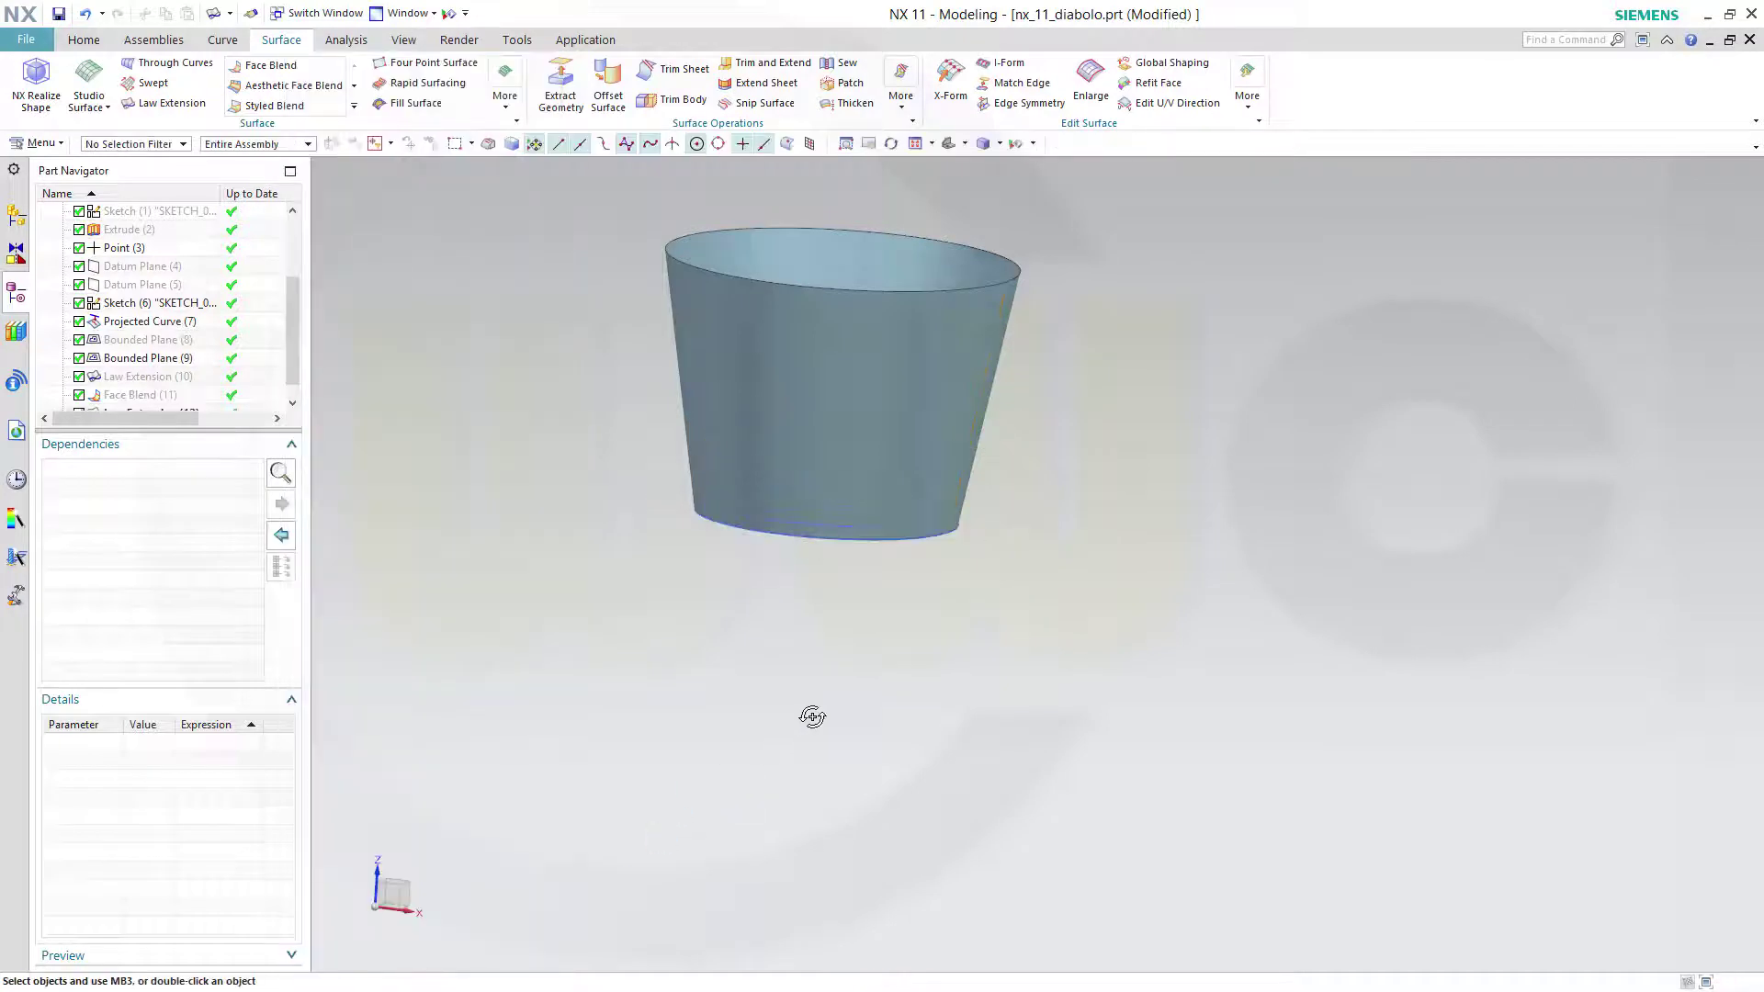
Step: Blend the second cone's side into the bottom disc face at 3 mm, reversing both face directions
middle_drag(819, 701, 836, 682)
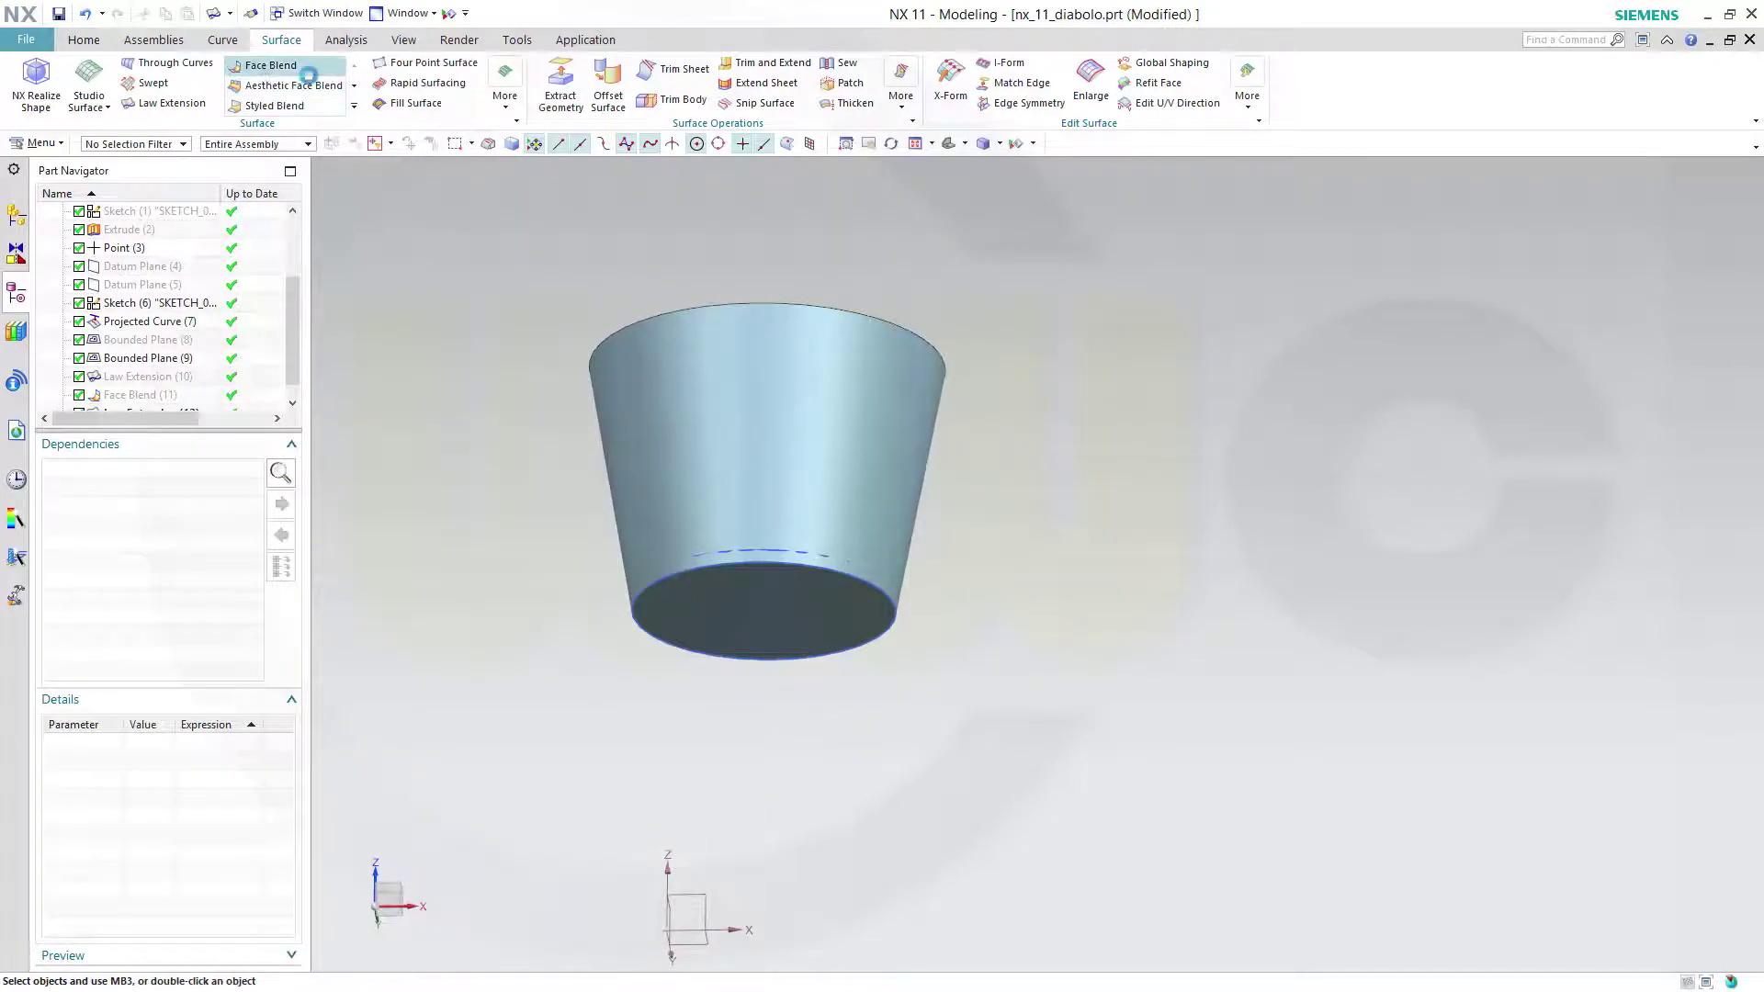
click(802, 456)
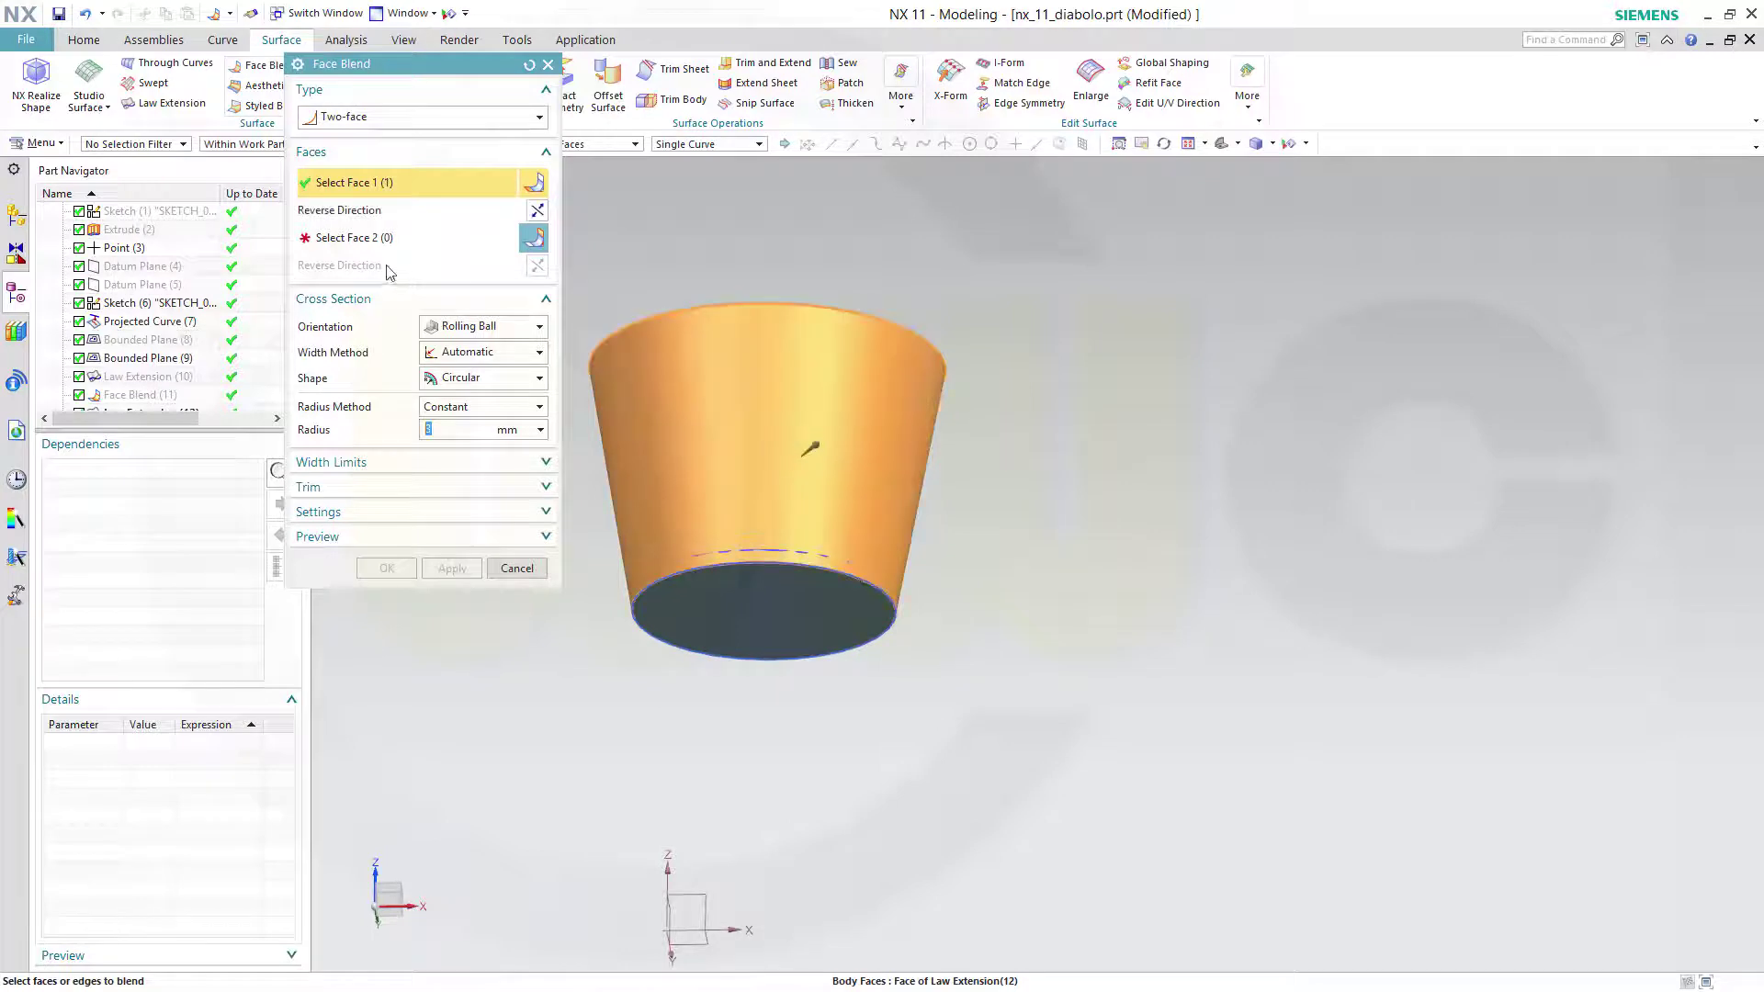
click(796, 614)
middle_drag(1044, 634, 939, 658)
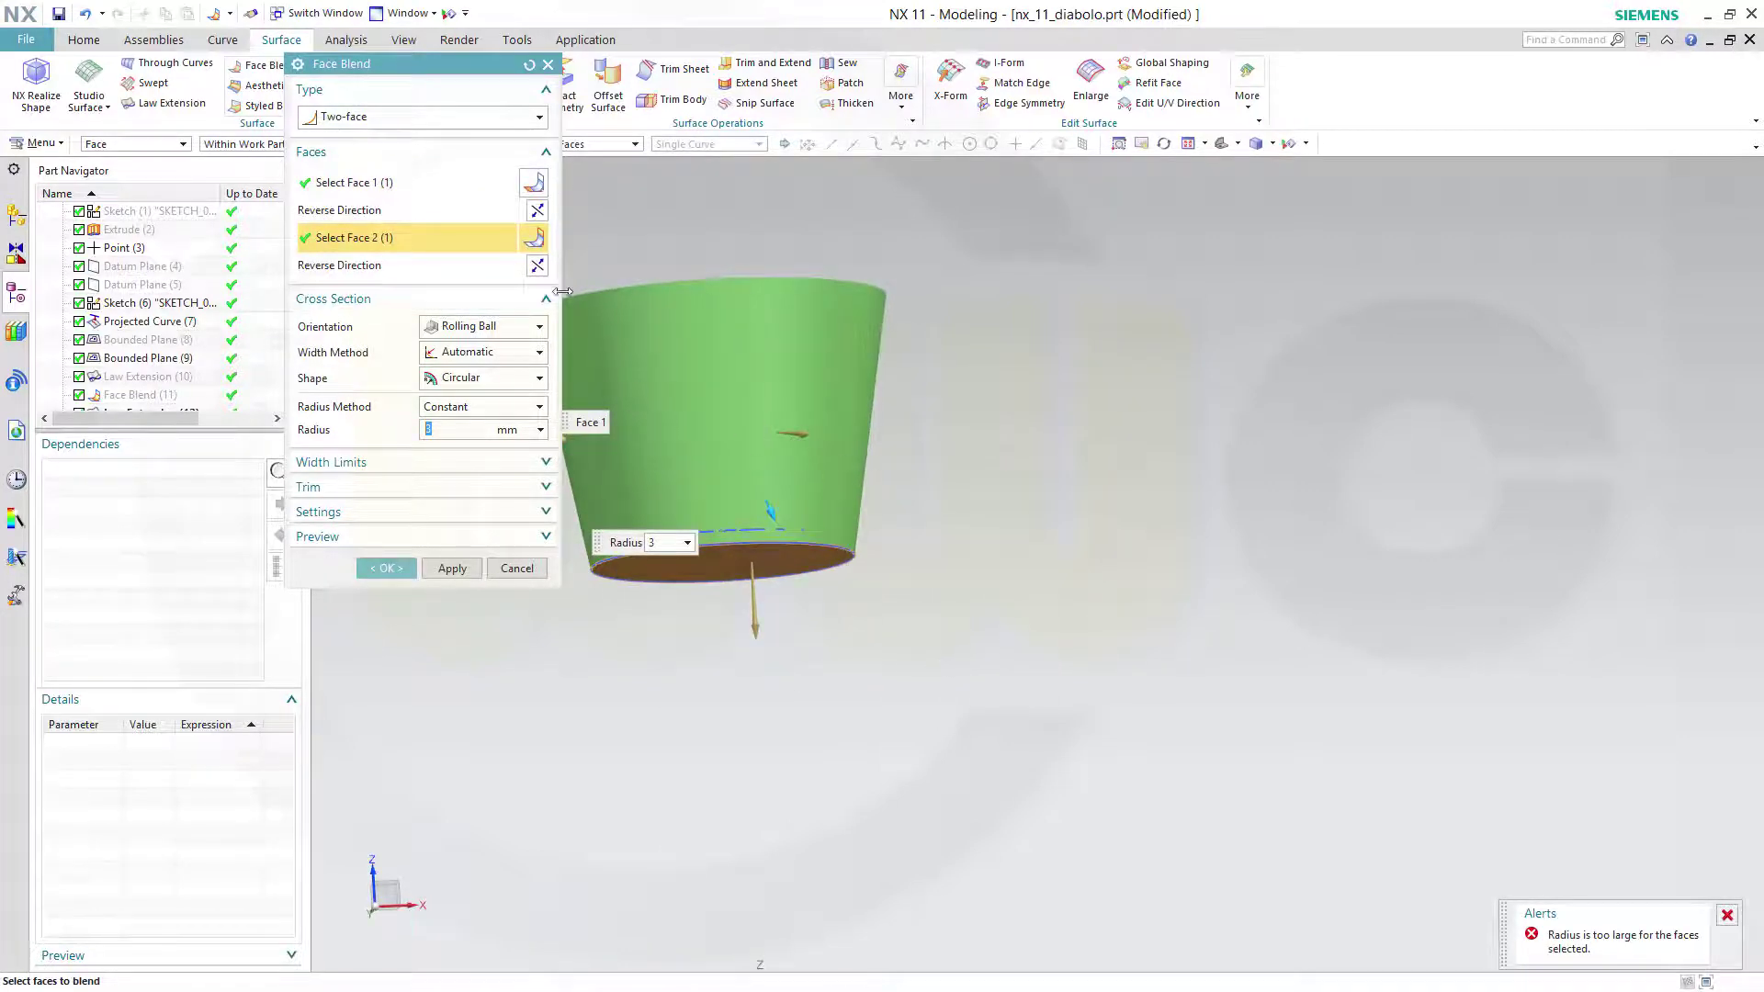
click(537, 266)
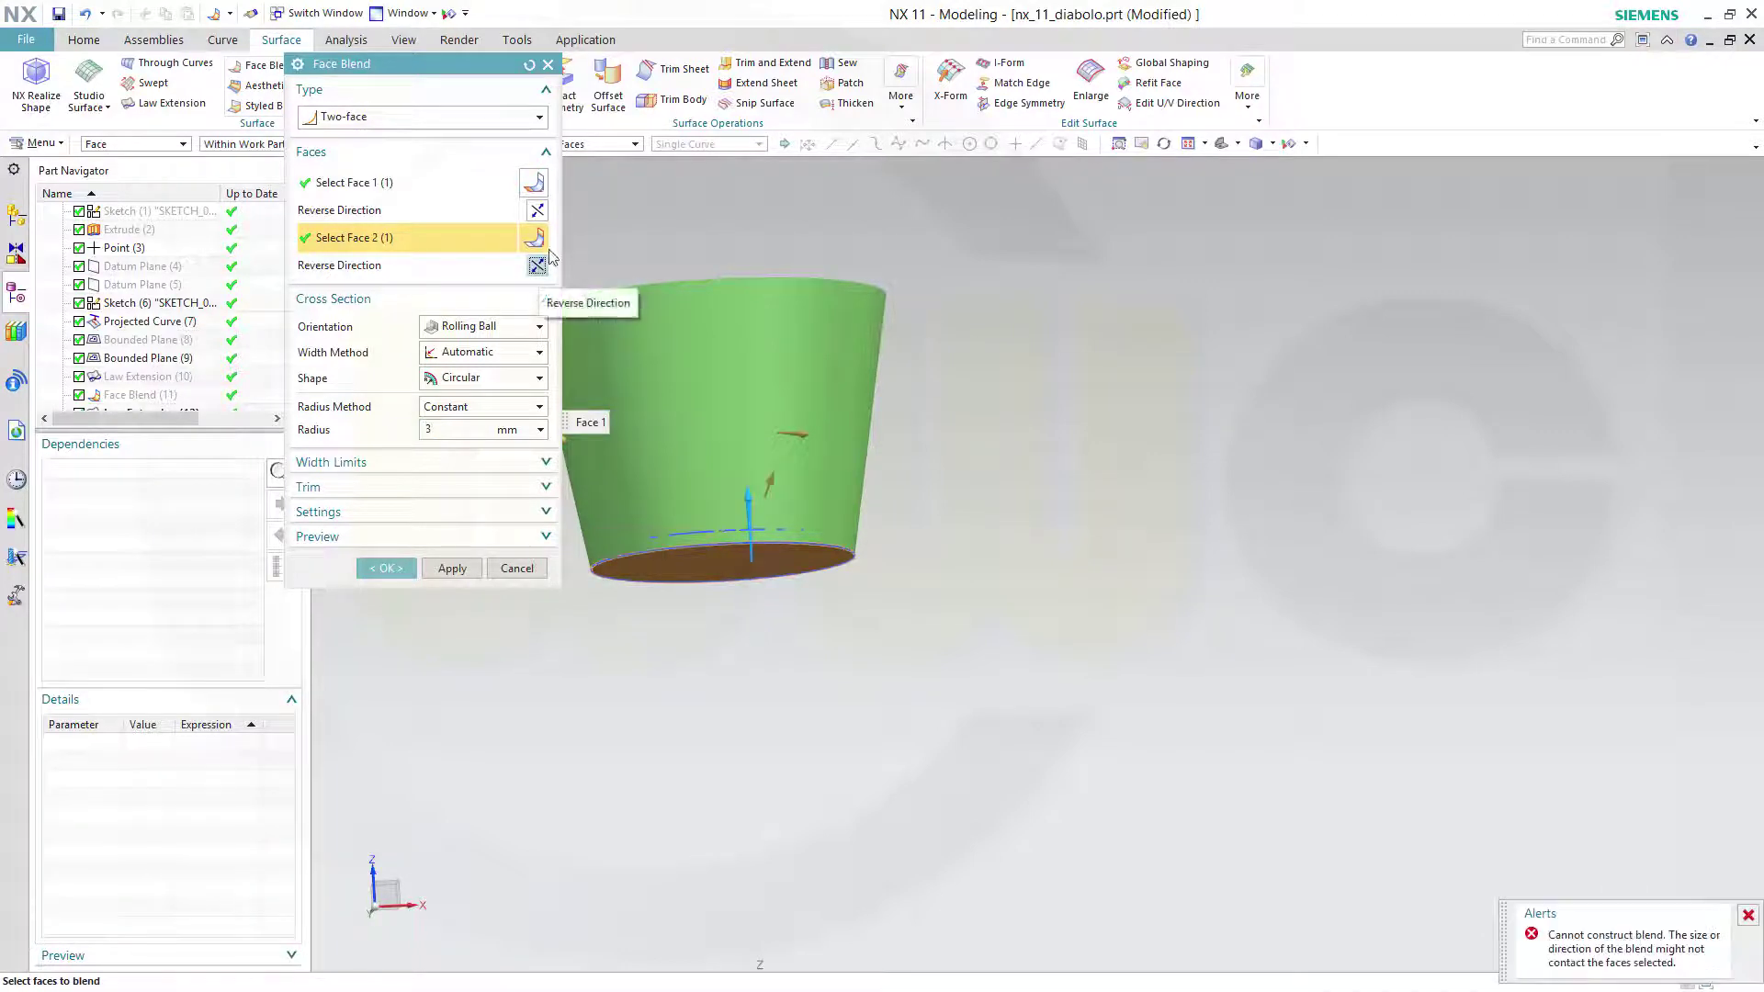
click(538, 211)
middle_drag(1015, 597, 1011, 659)
click(386, 569)
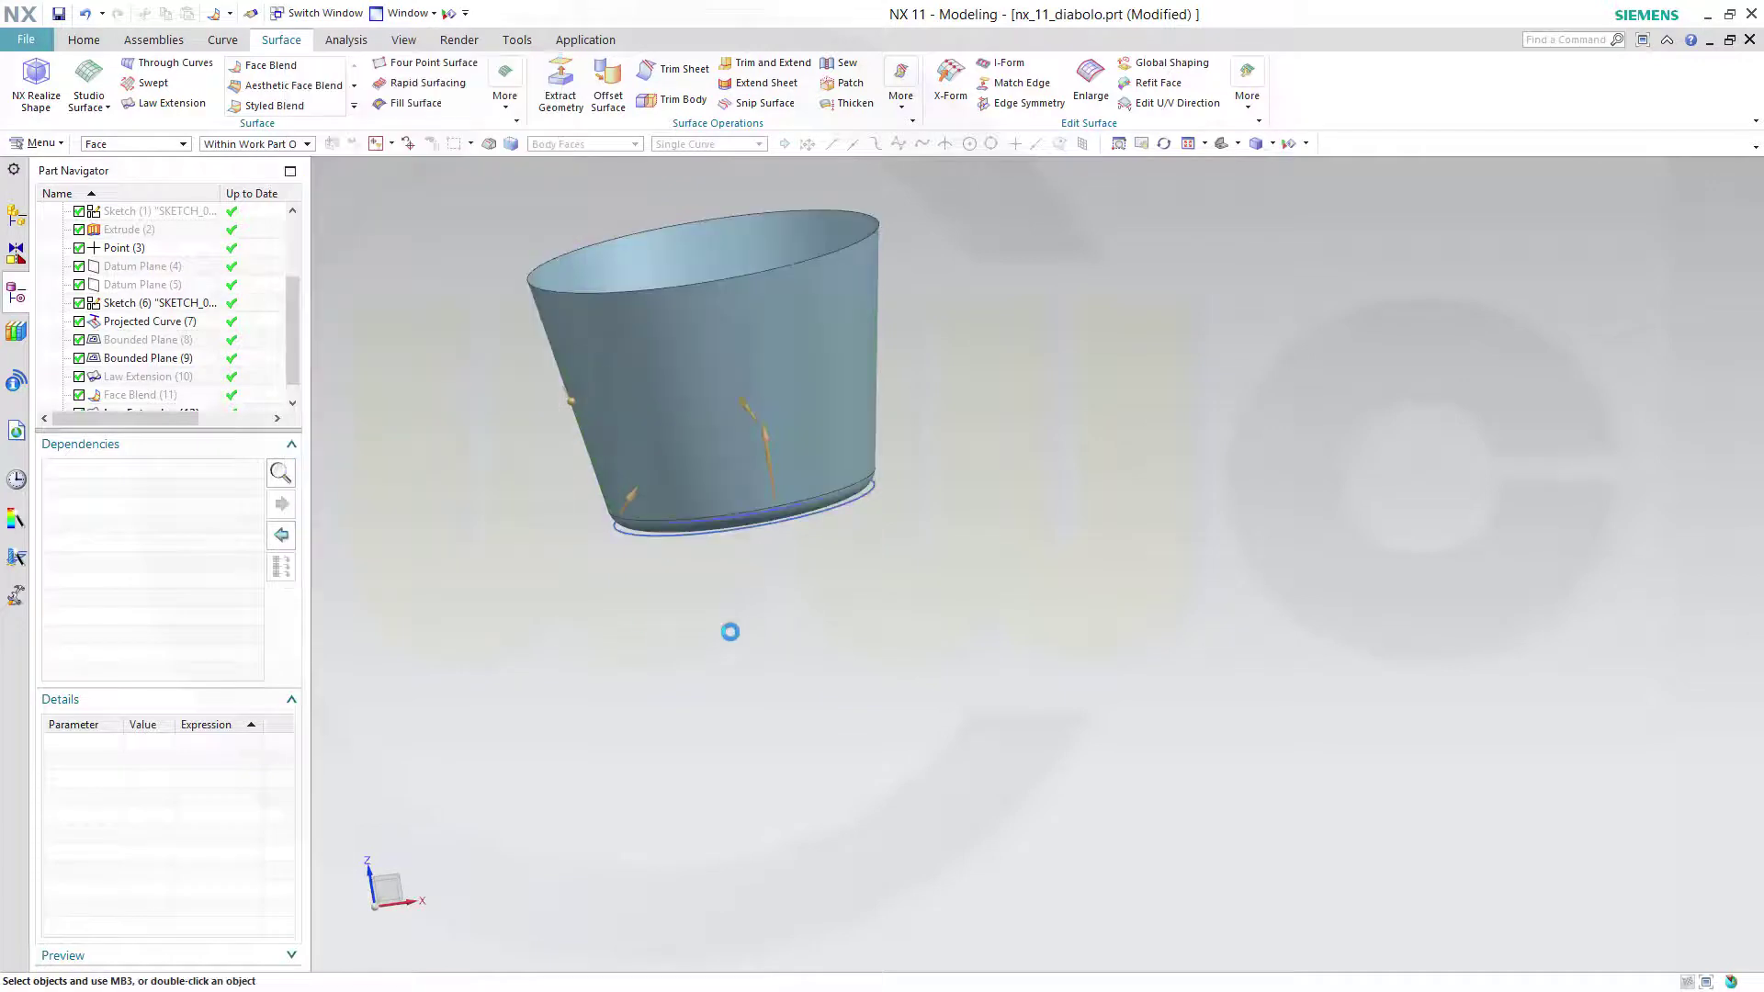
Step: Show Face Blend (11) again to restore the lower cone
middle_drag(729, 630, 398, 497)
scroll(296, 378, down, 1)
right_click(133, 365)
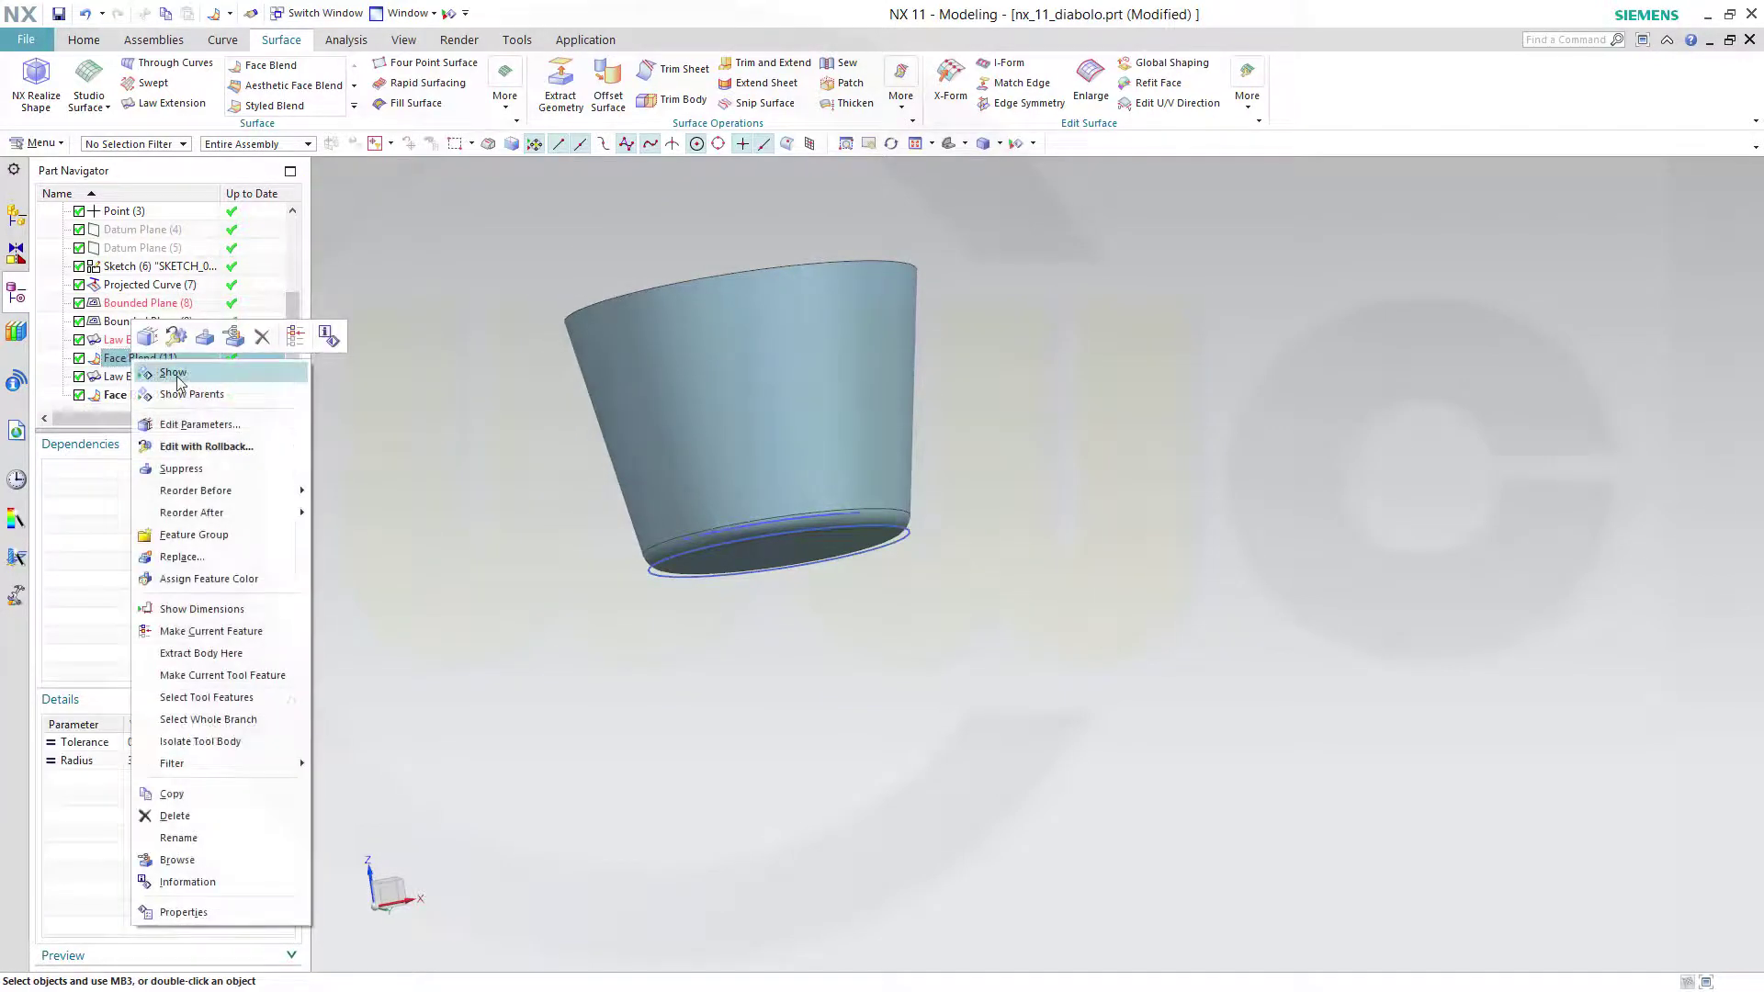
click(174, 372)
middle_drag(977, 483, 471, 360)
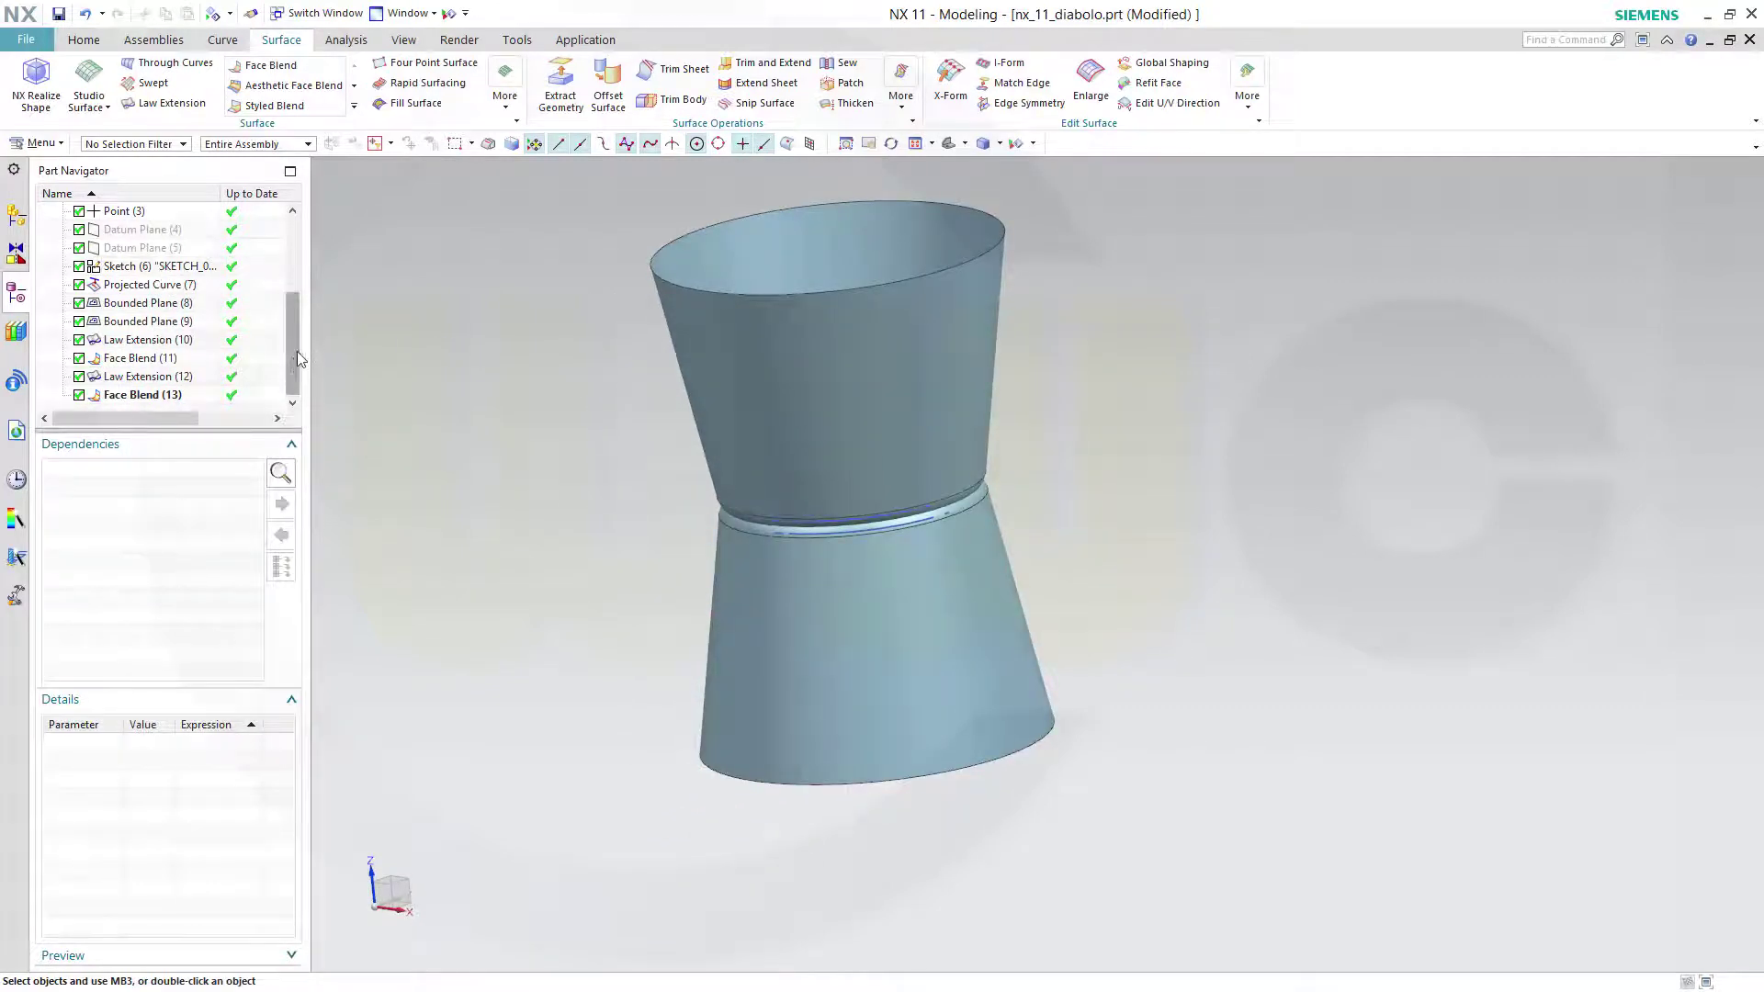
Step: Show Extrude (2) again to bring back the curved sheet
drag(300, 355, 302, 291)
right_click(170, 320)
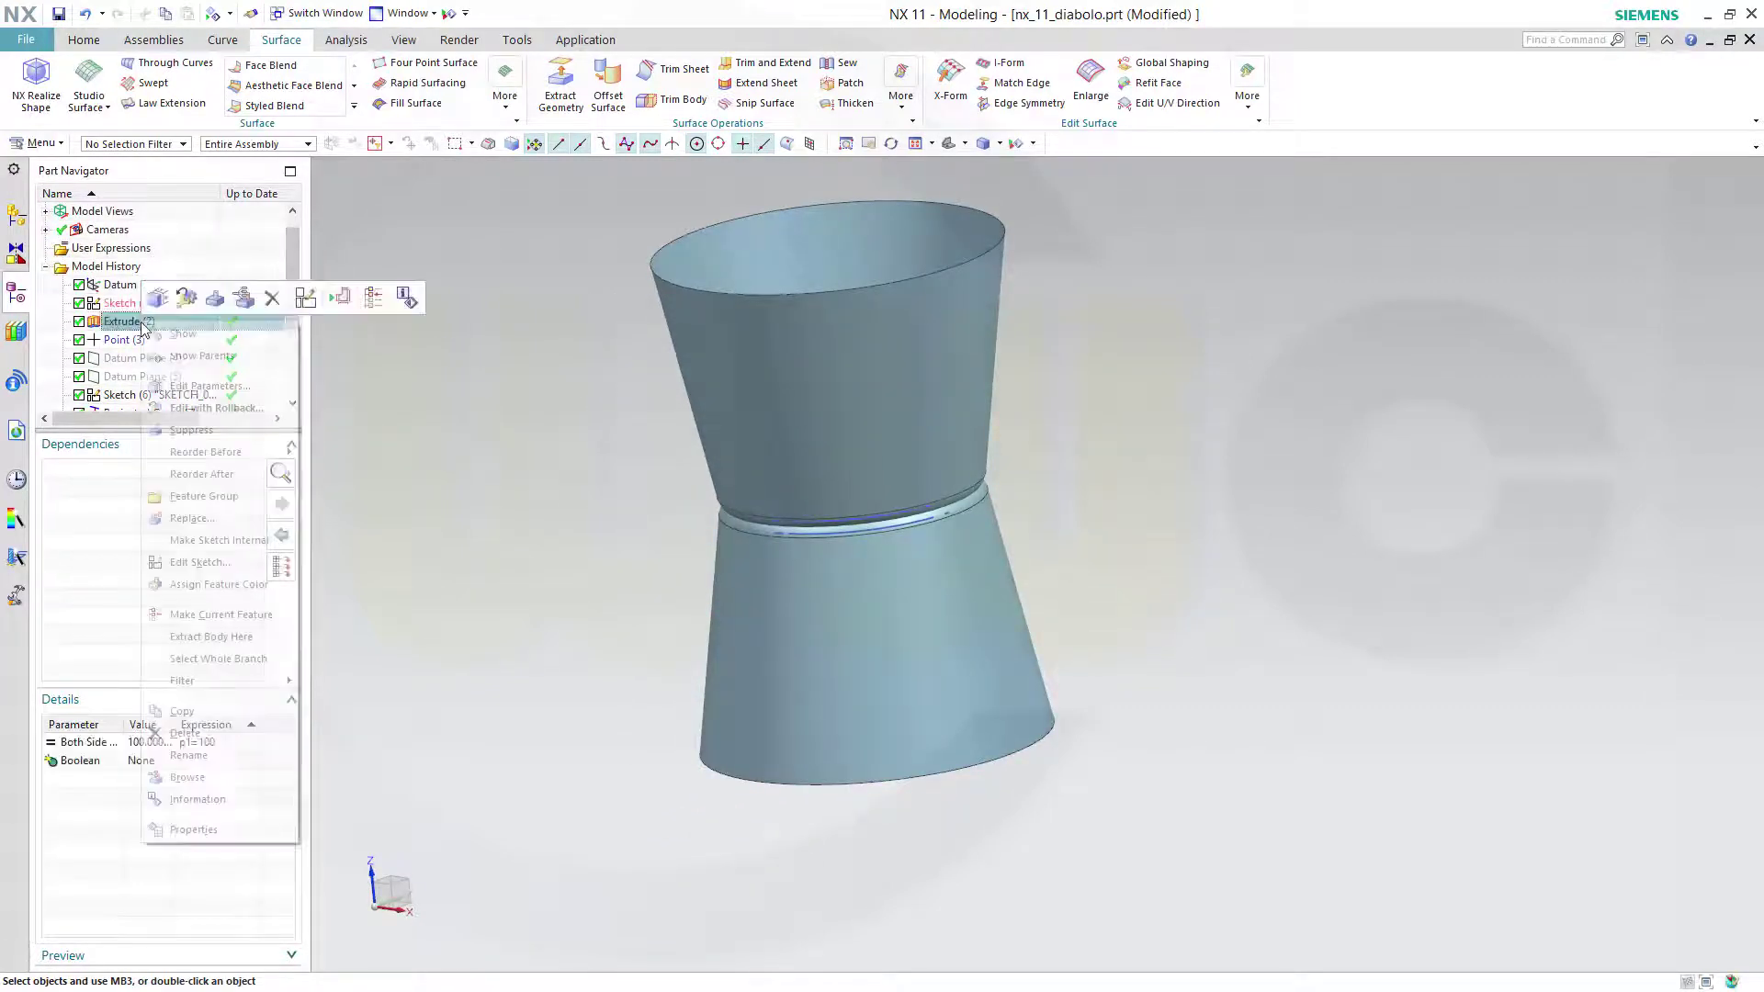
click(179, 338)
middle_drag(1177, 484, 956, 478)
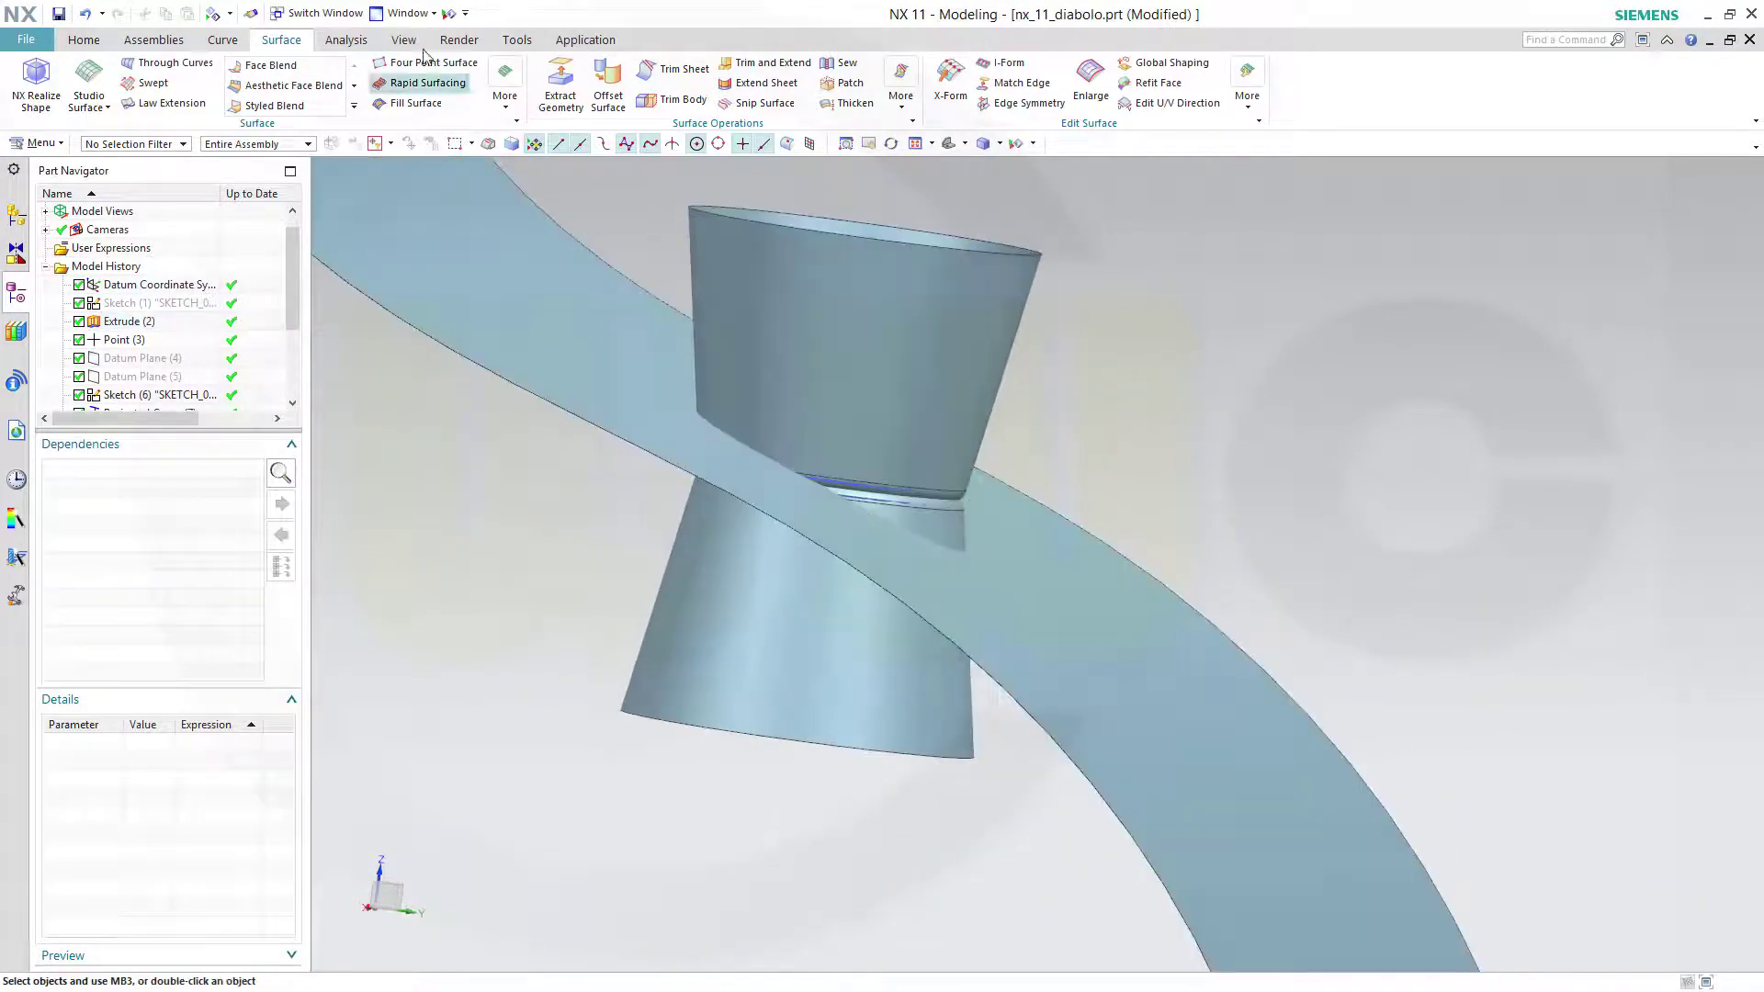
Step: Hide all Sketches and Curves through the Show and Hide dialog
click(448, 14)
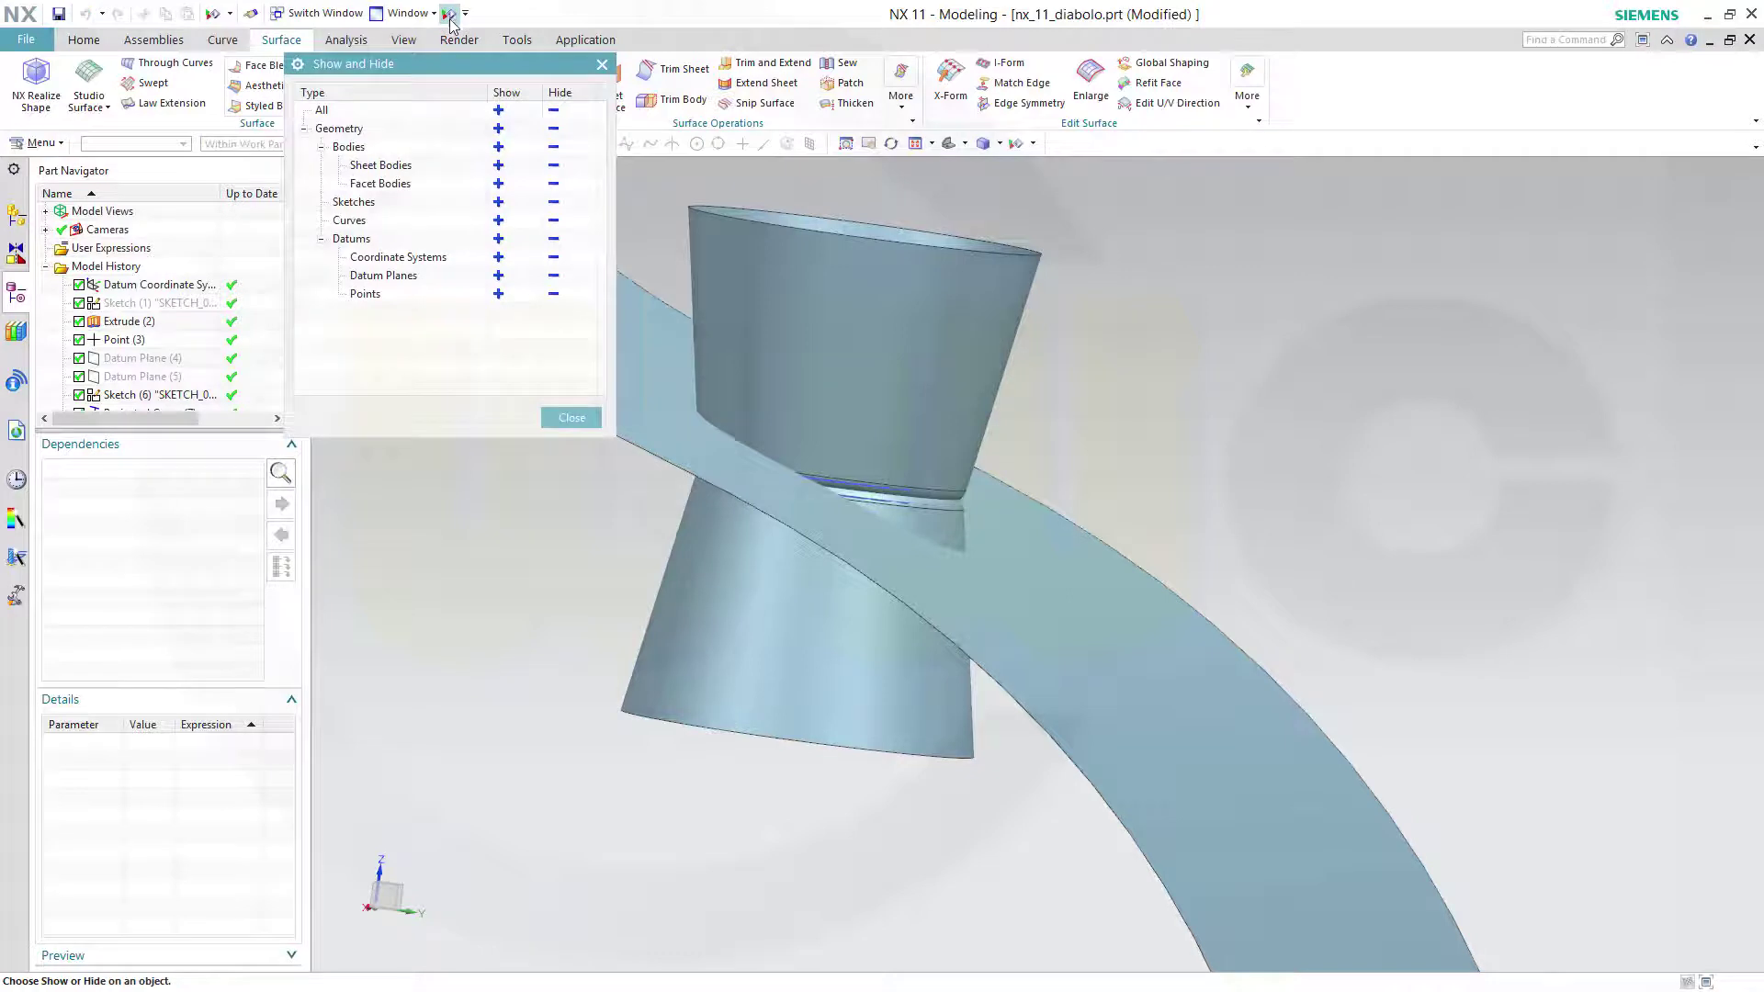
click(553, 201)
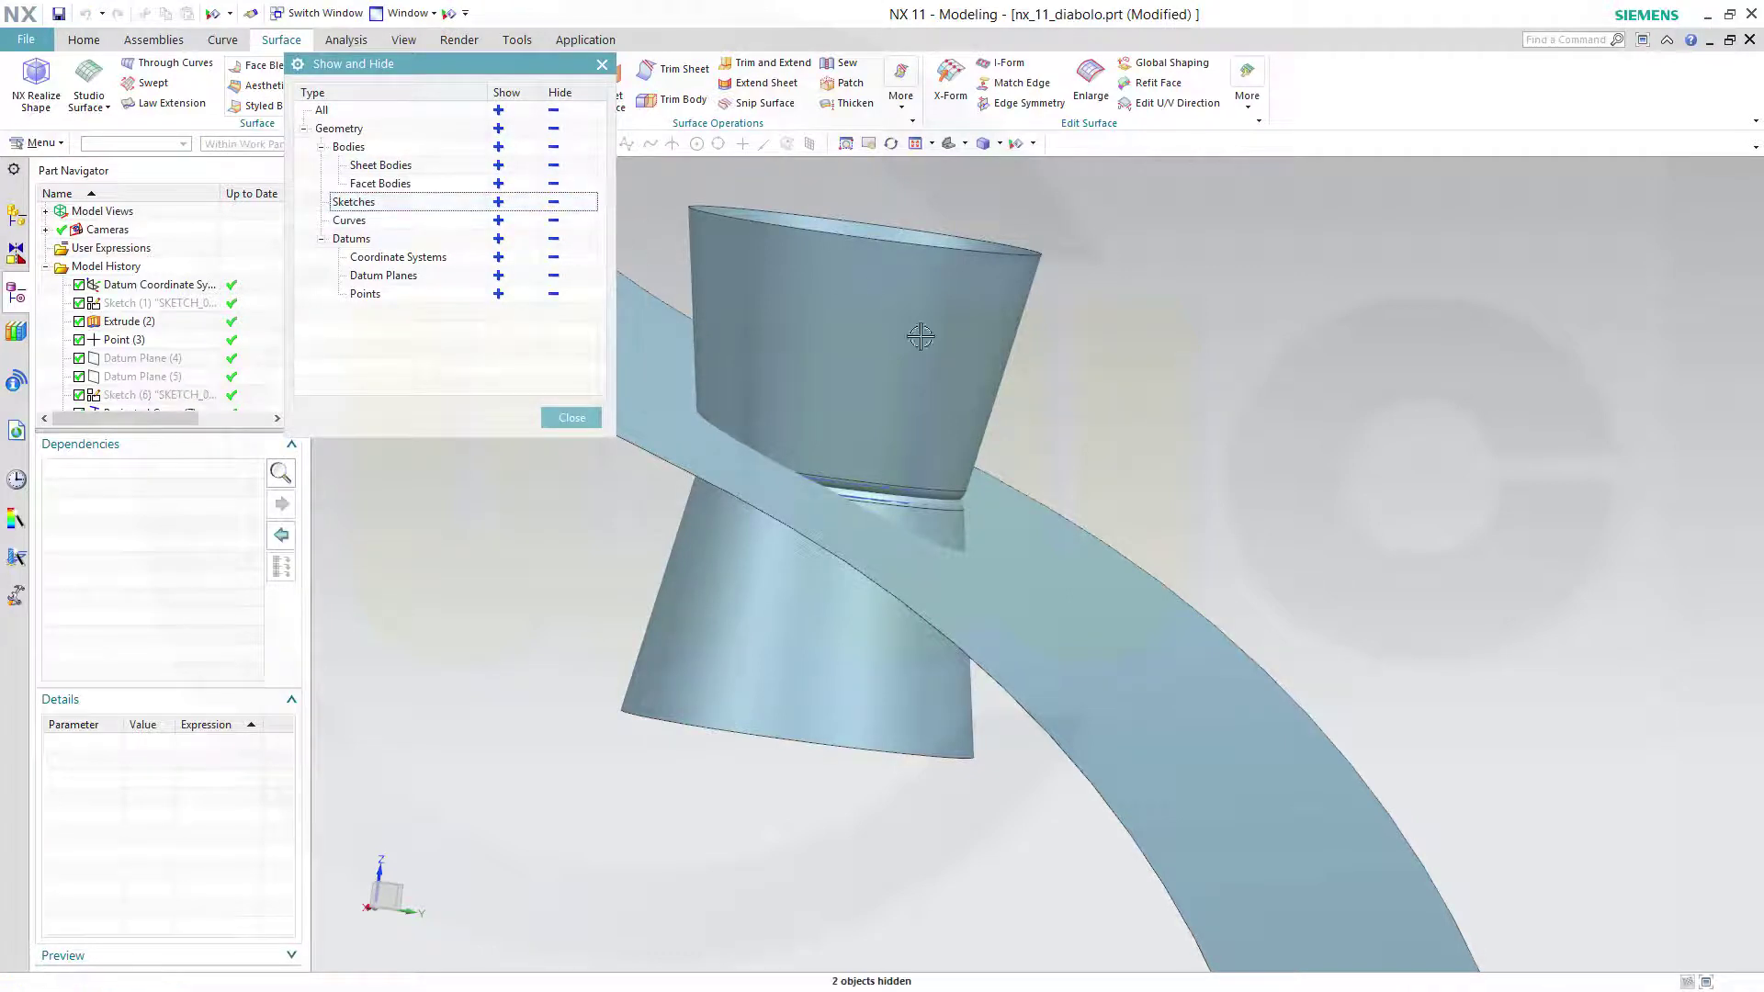
click(554, 220)
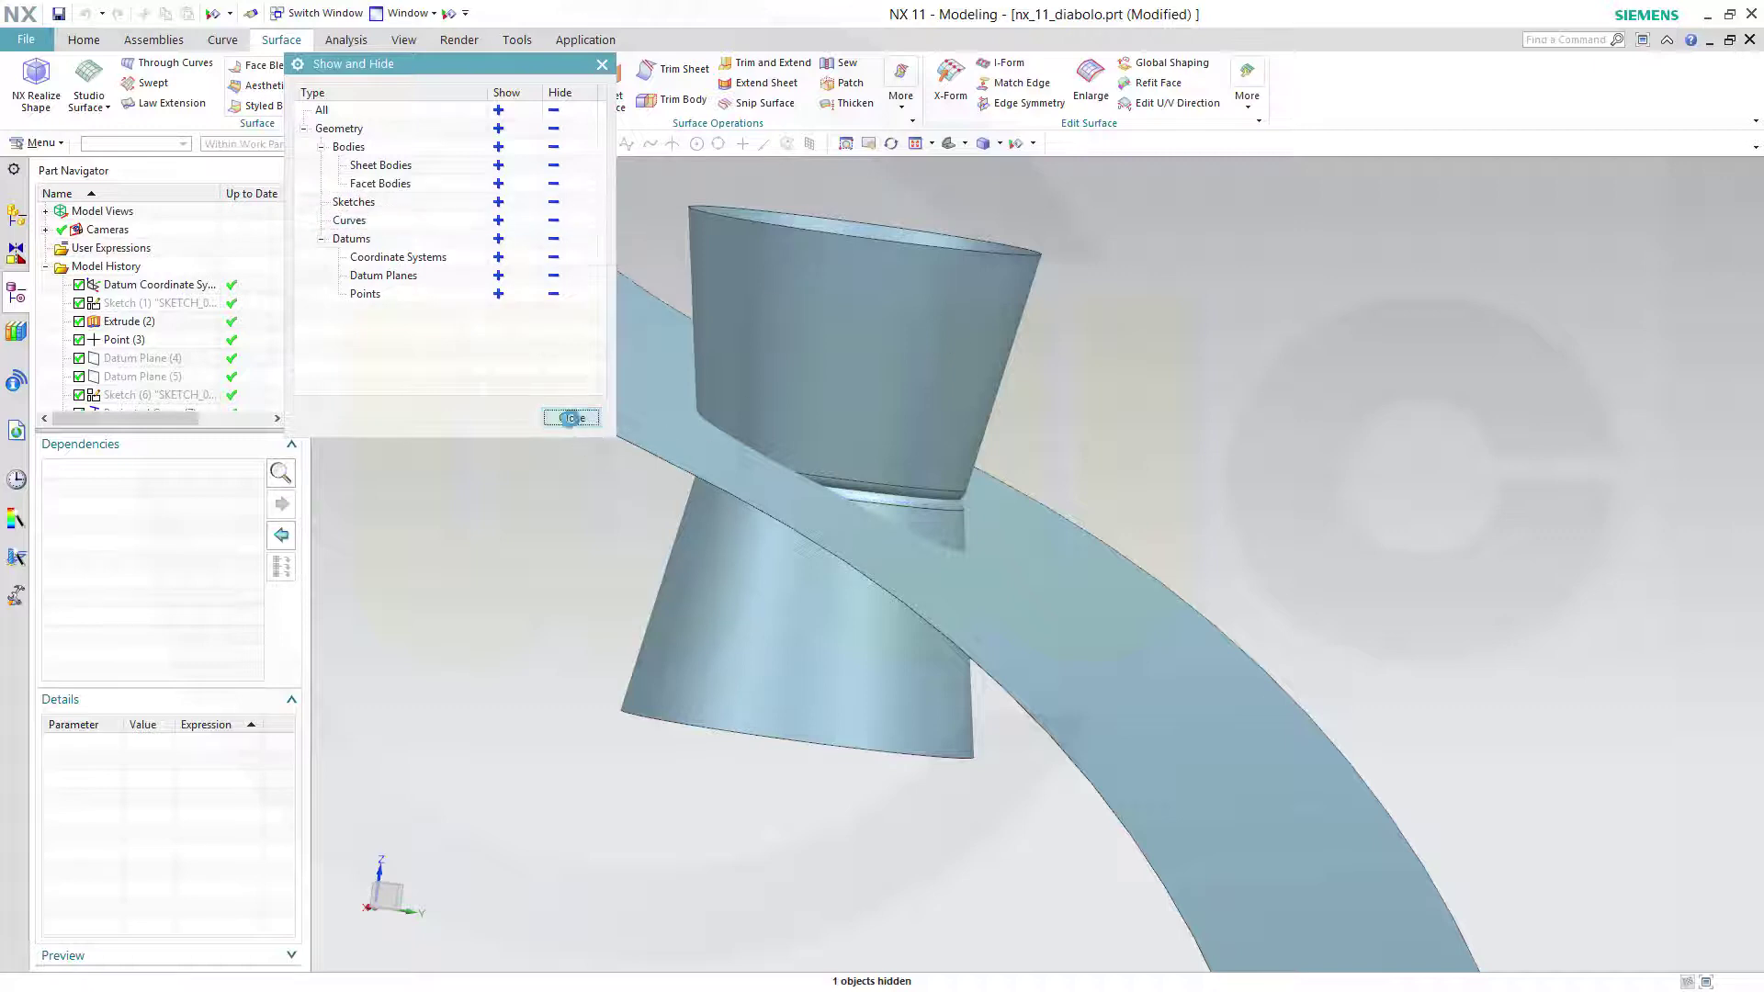
click(571, 417)
middle_drag(602, 603, 432, 457)
scroll(278, 333, down, 3)
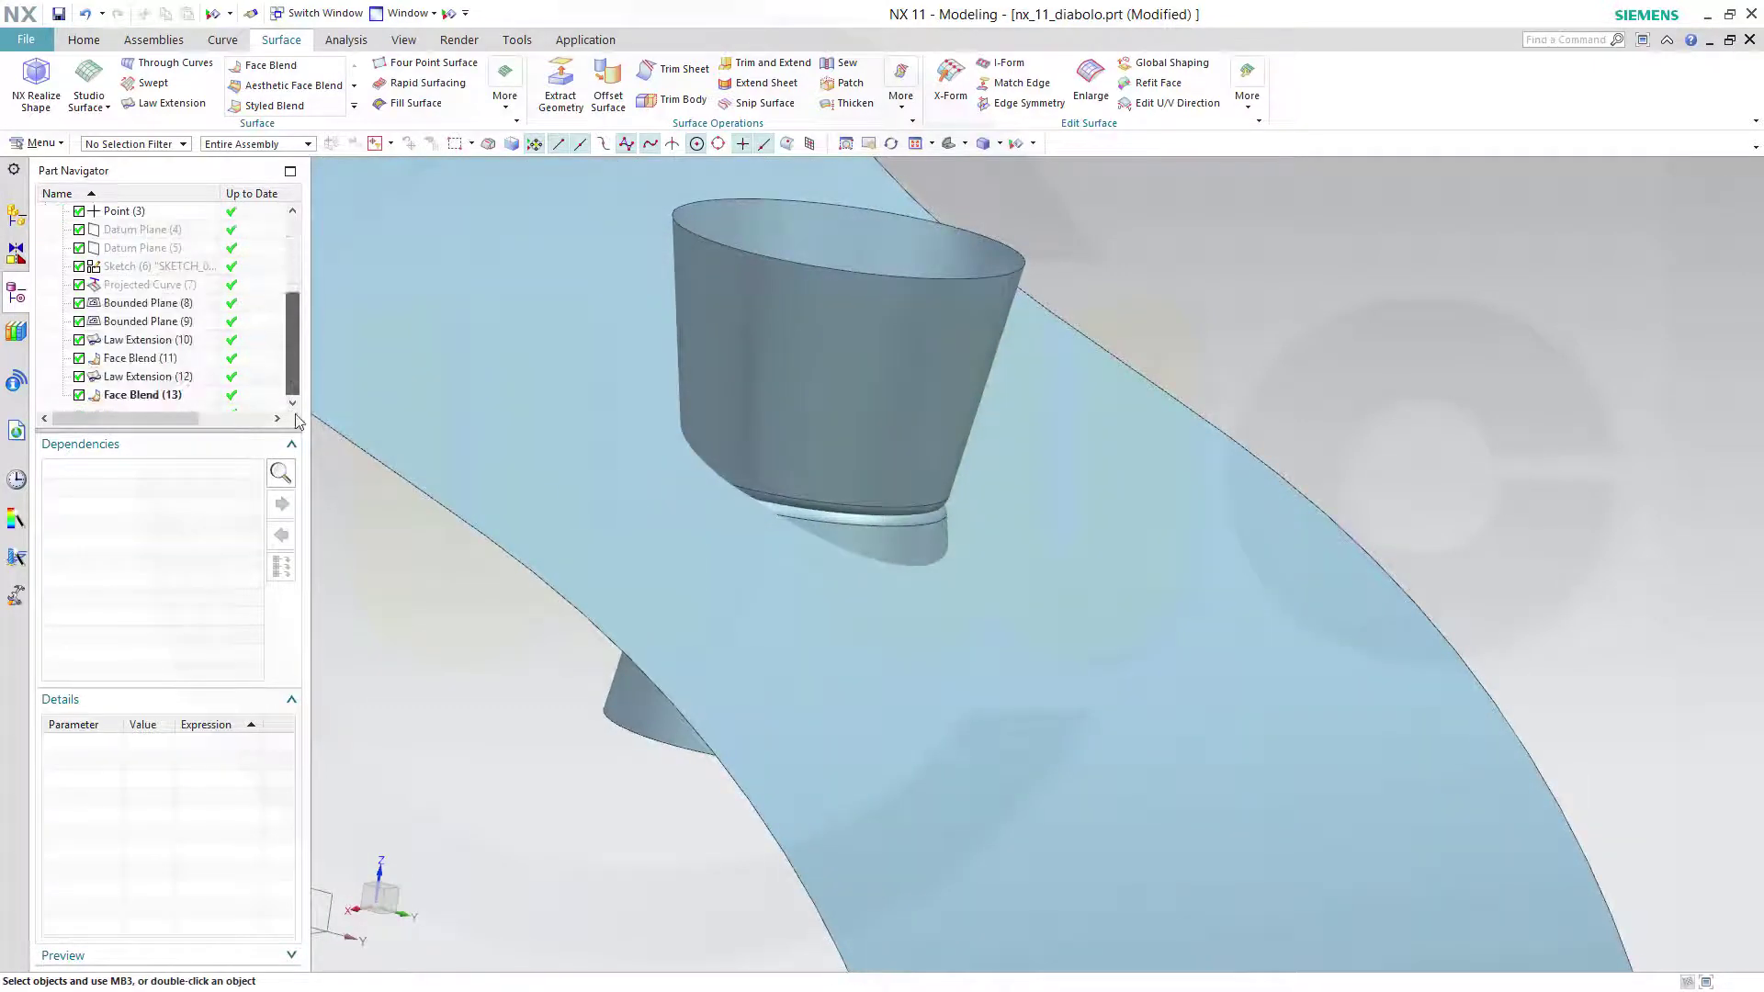
Step: Hide Face Blend (13), leaving only the first cone and the curved sheet
right_click(154, 400)
click(187, 407)
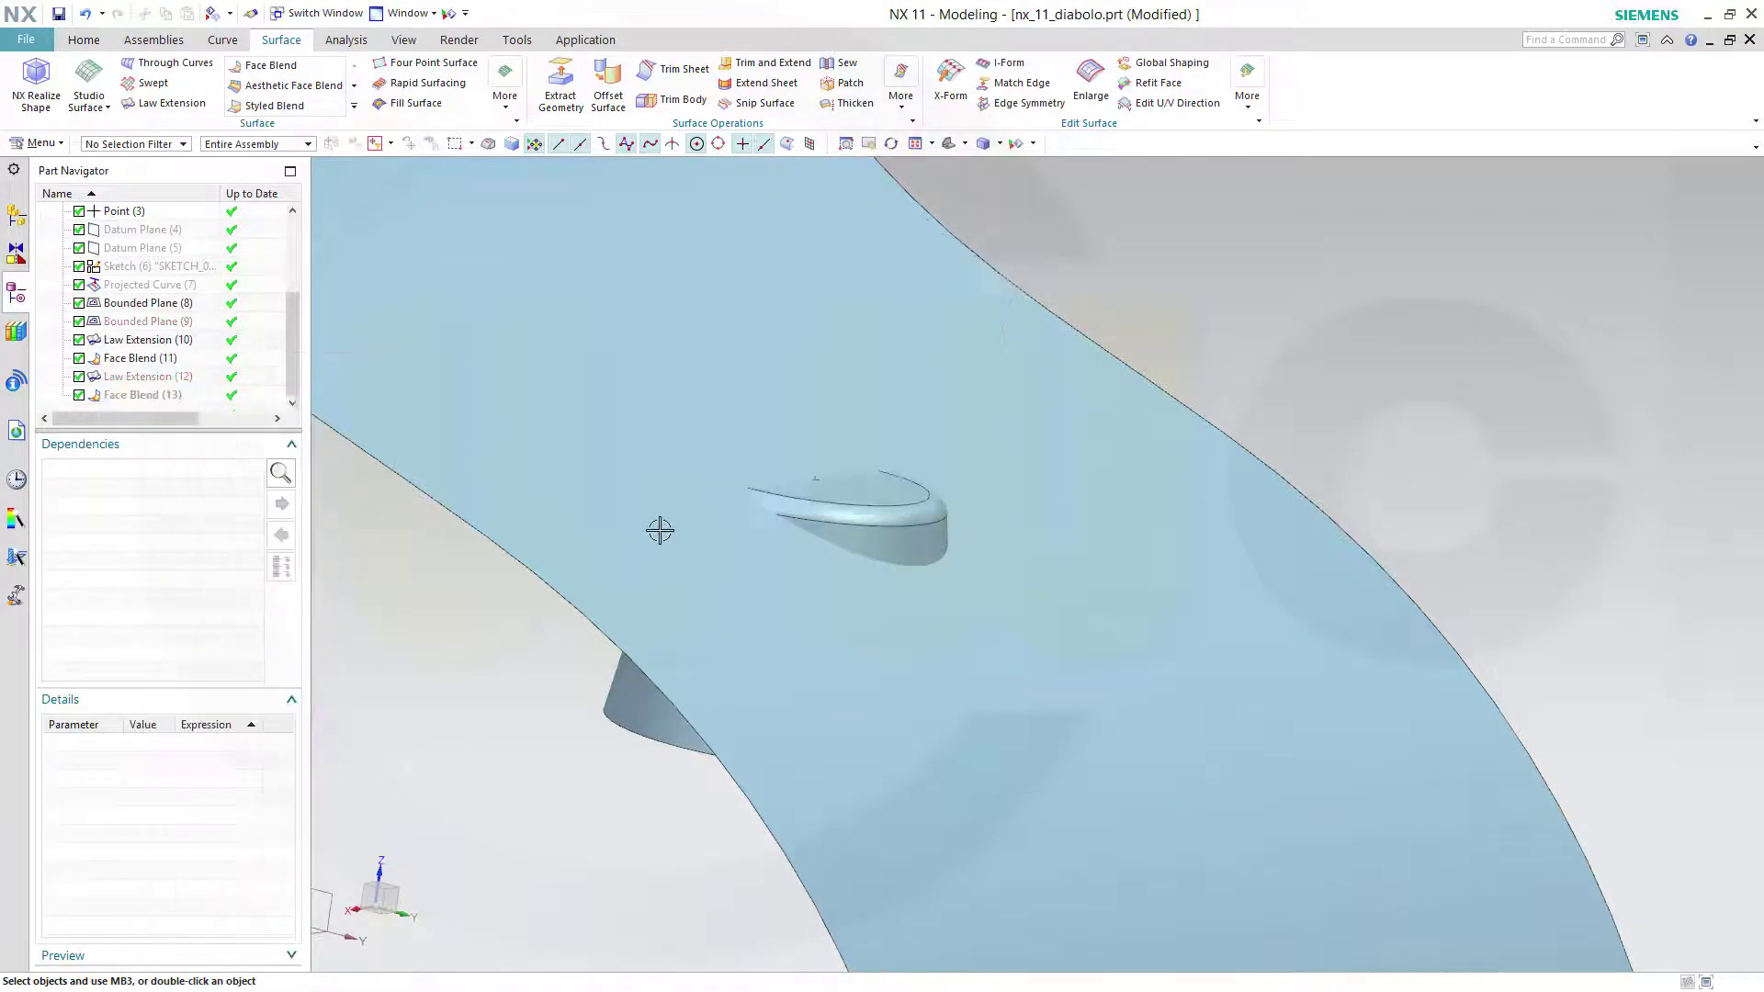
middle_drag(684, 539, 827, 488)
scroll(823, 532, up, 2)
scroll(866, 601, down, 4)
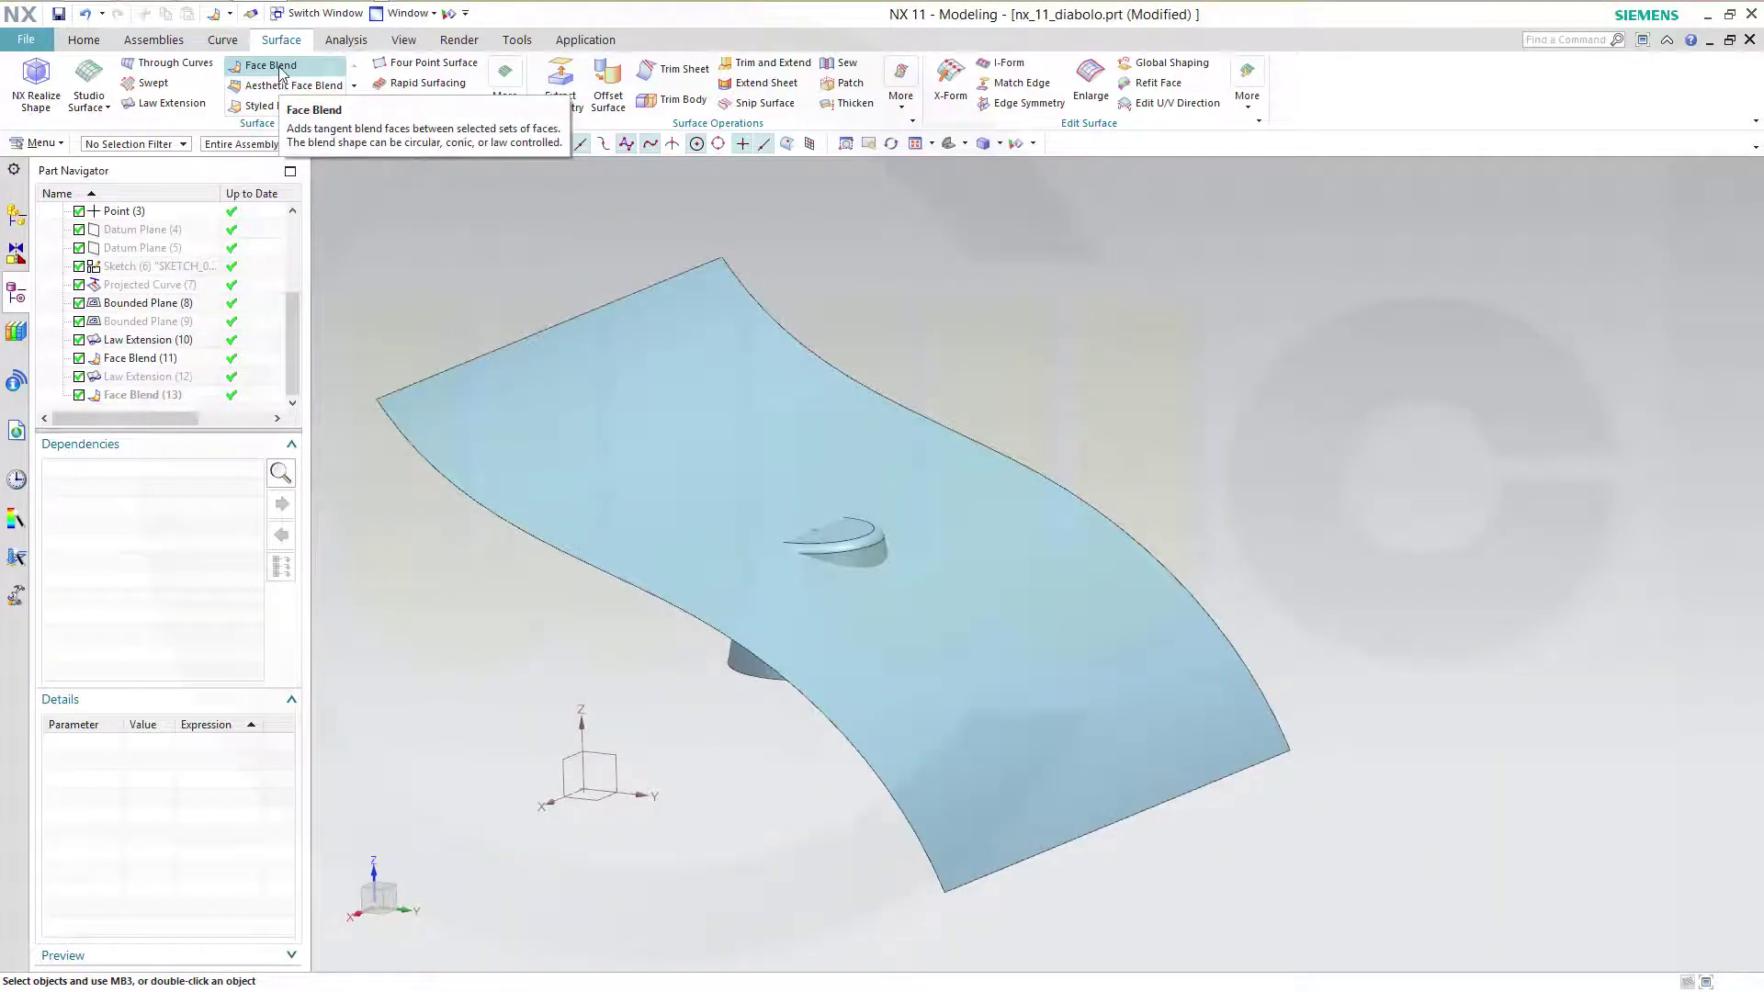
Step: Face-blend the extruded sheet (Face 1) with the ring piece's faces (Face 2) at 3 mm radius
click(279, 67)
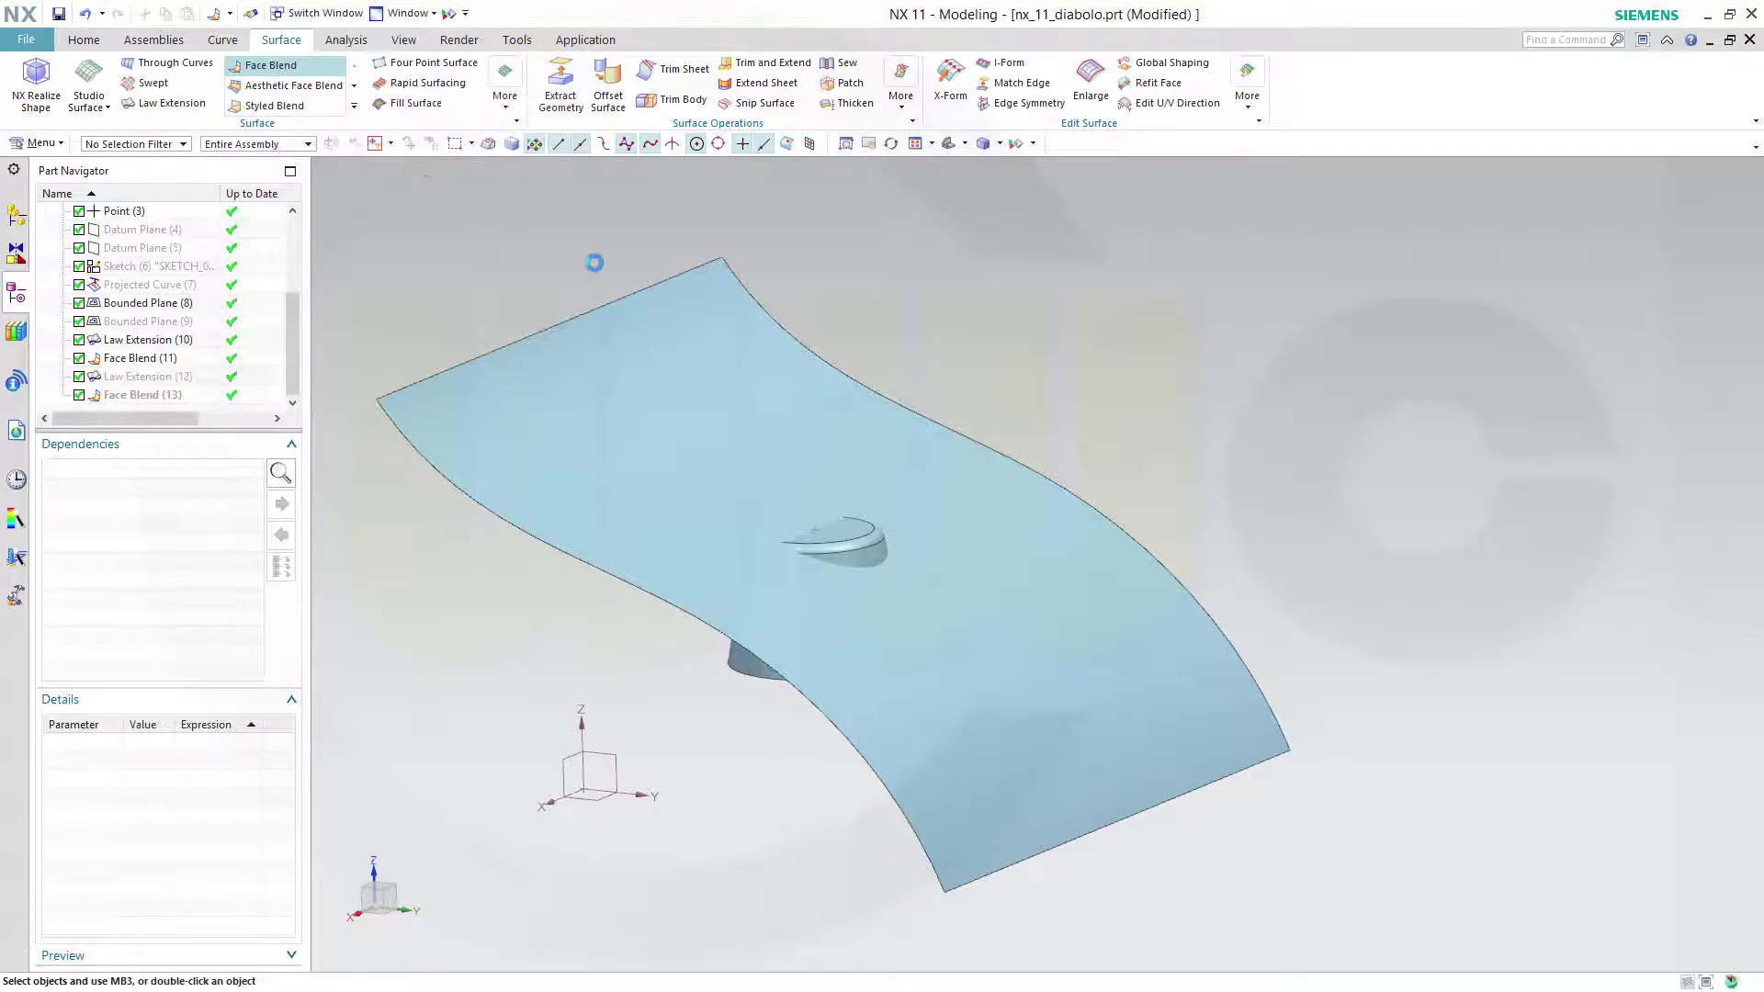
click(880, 646)
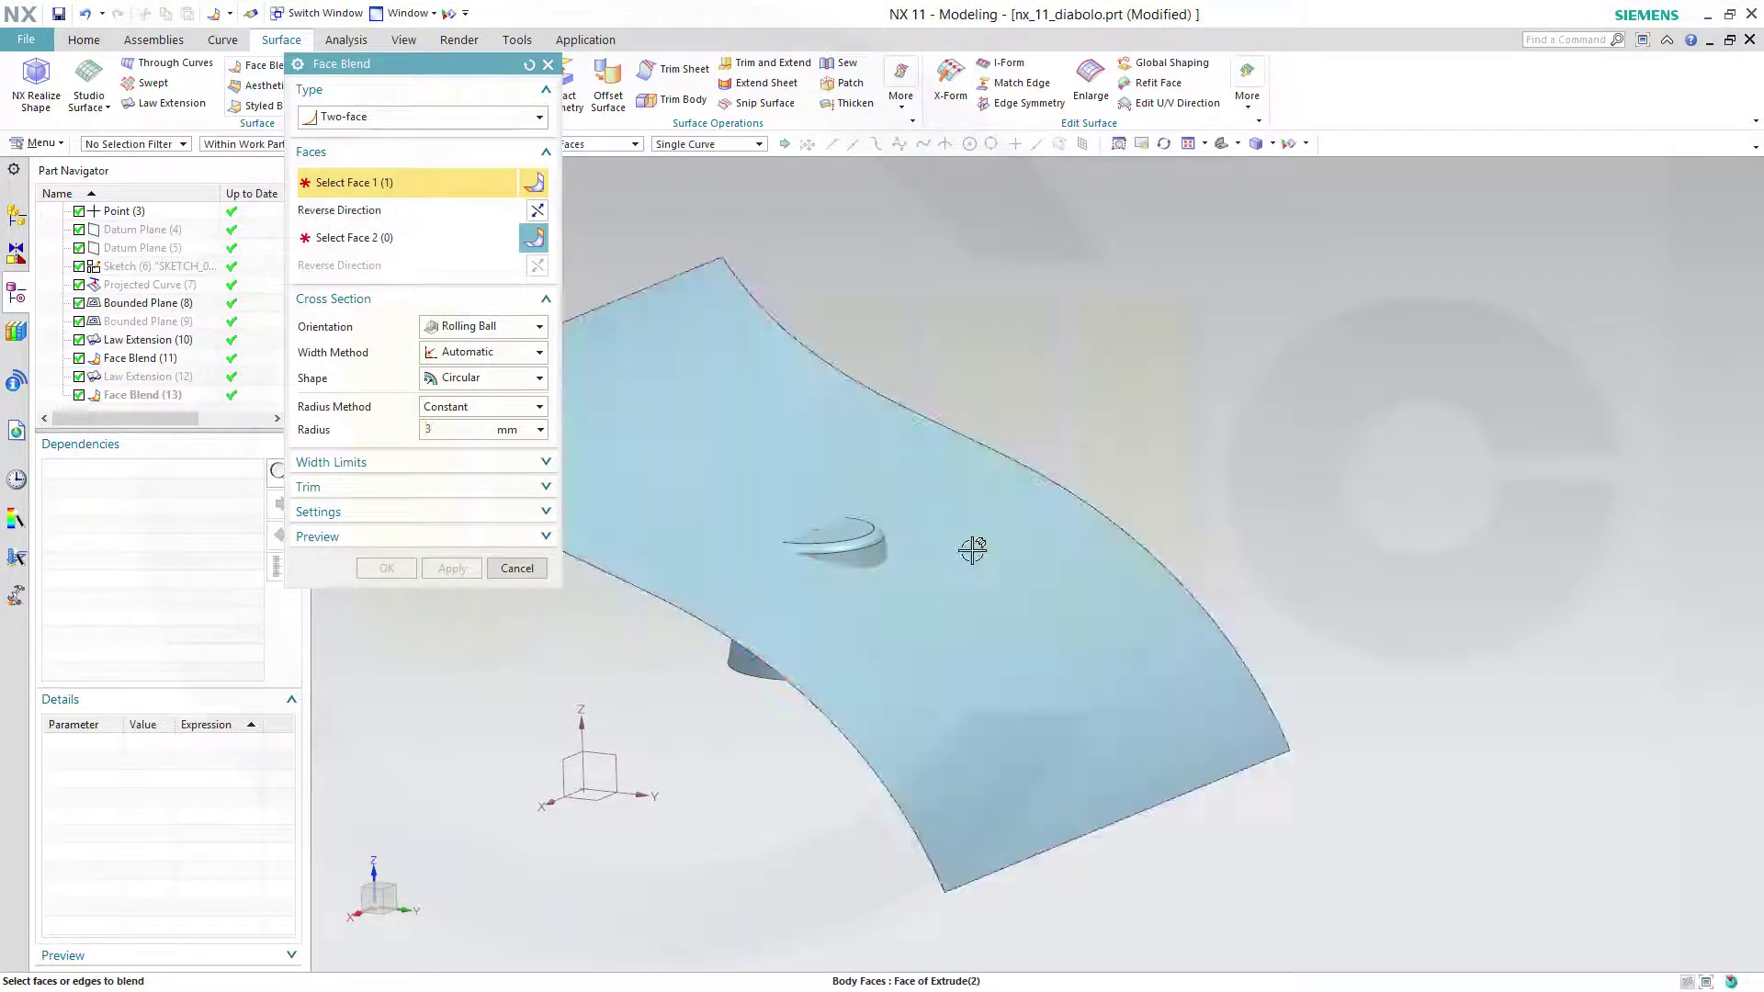
click(397, 245)
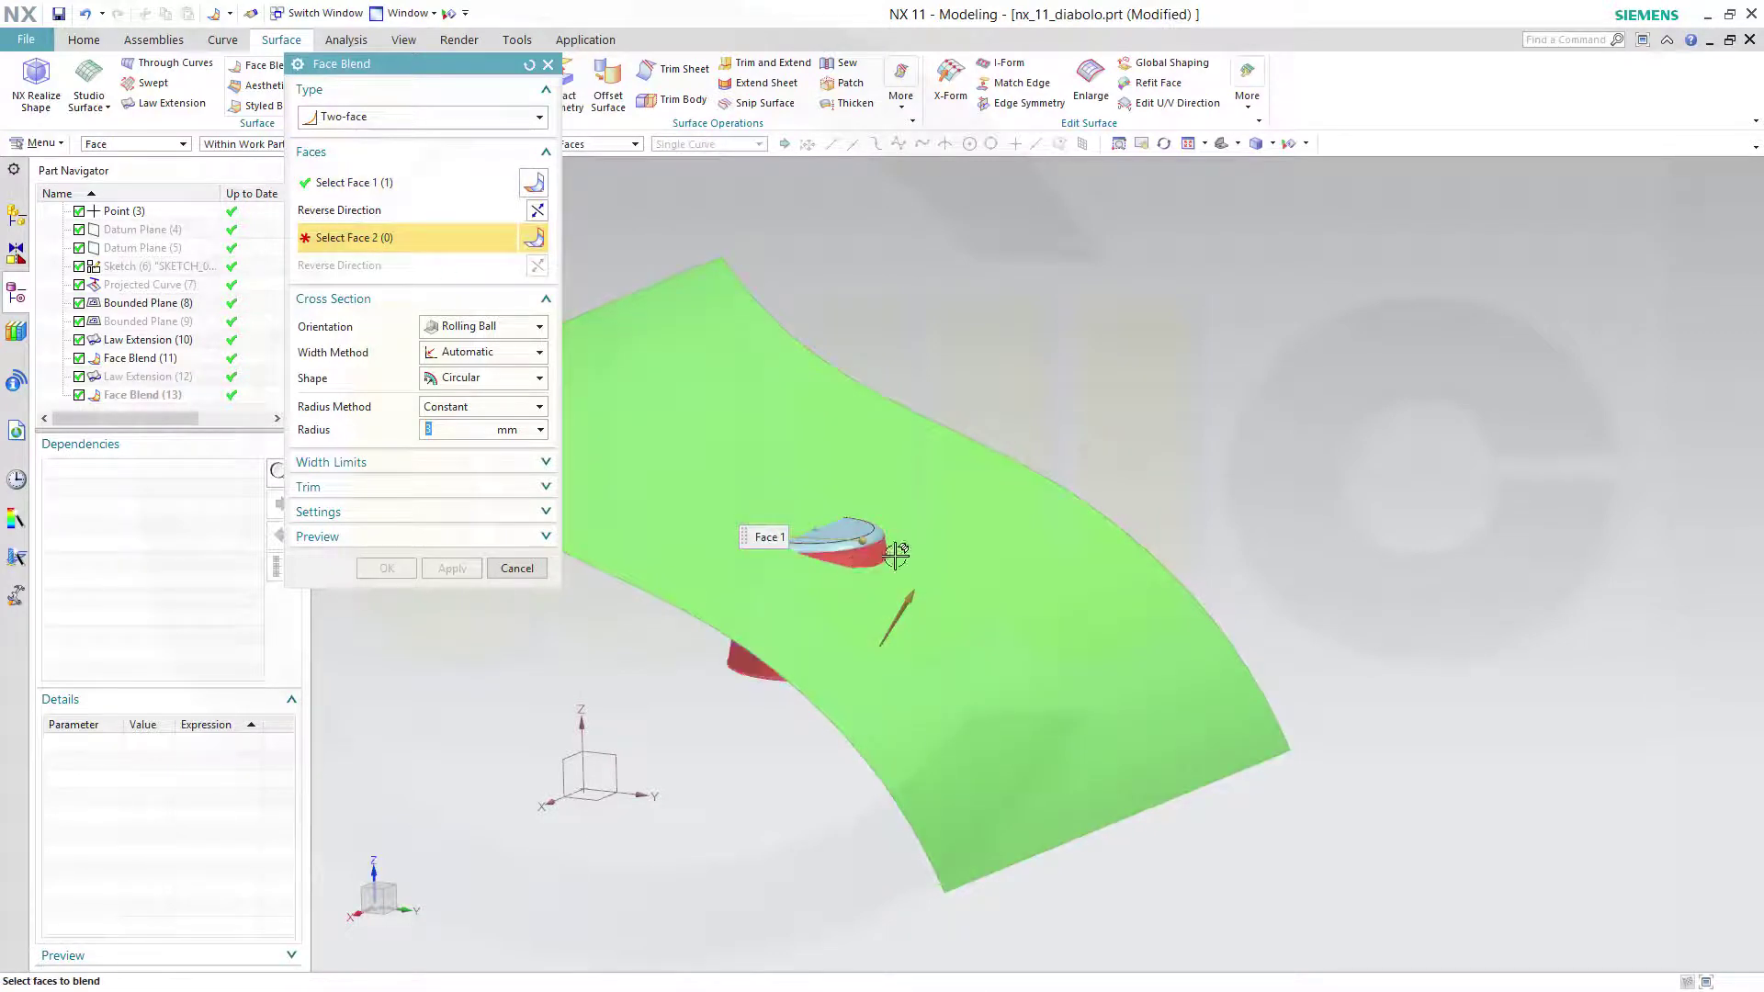
click(153, 359)
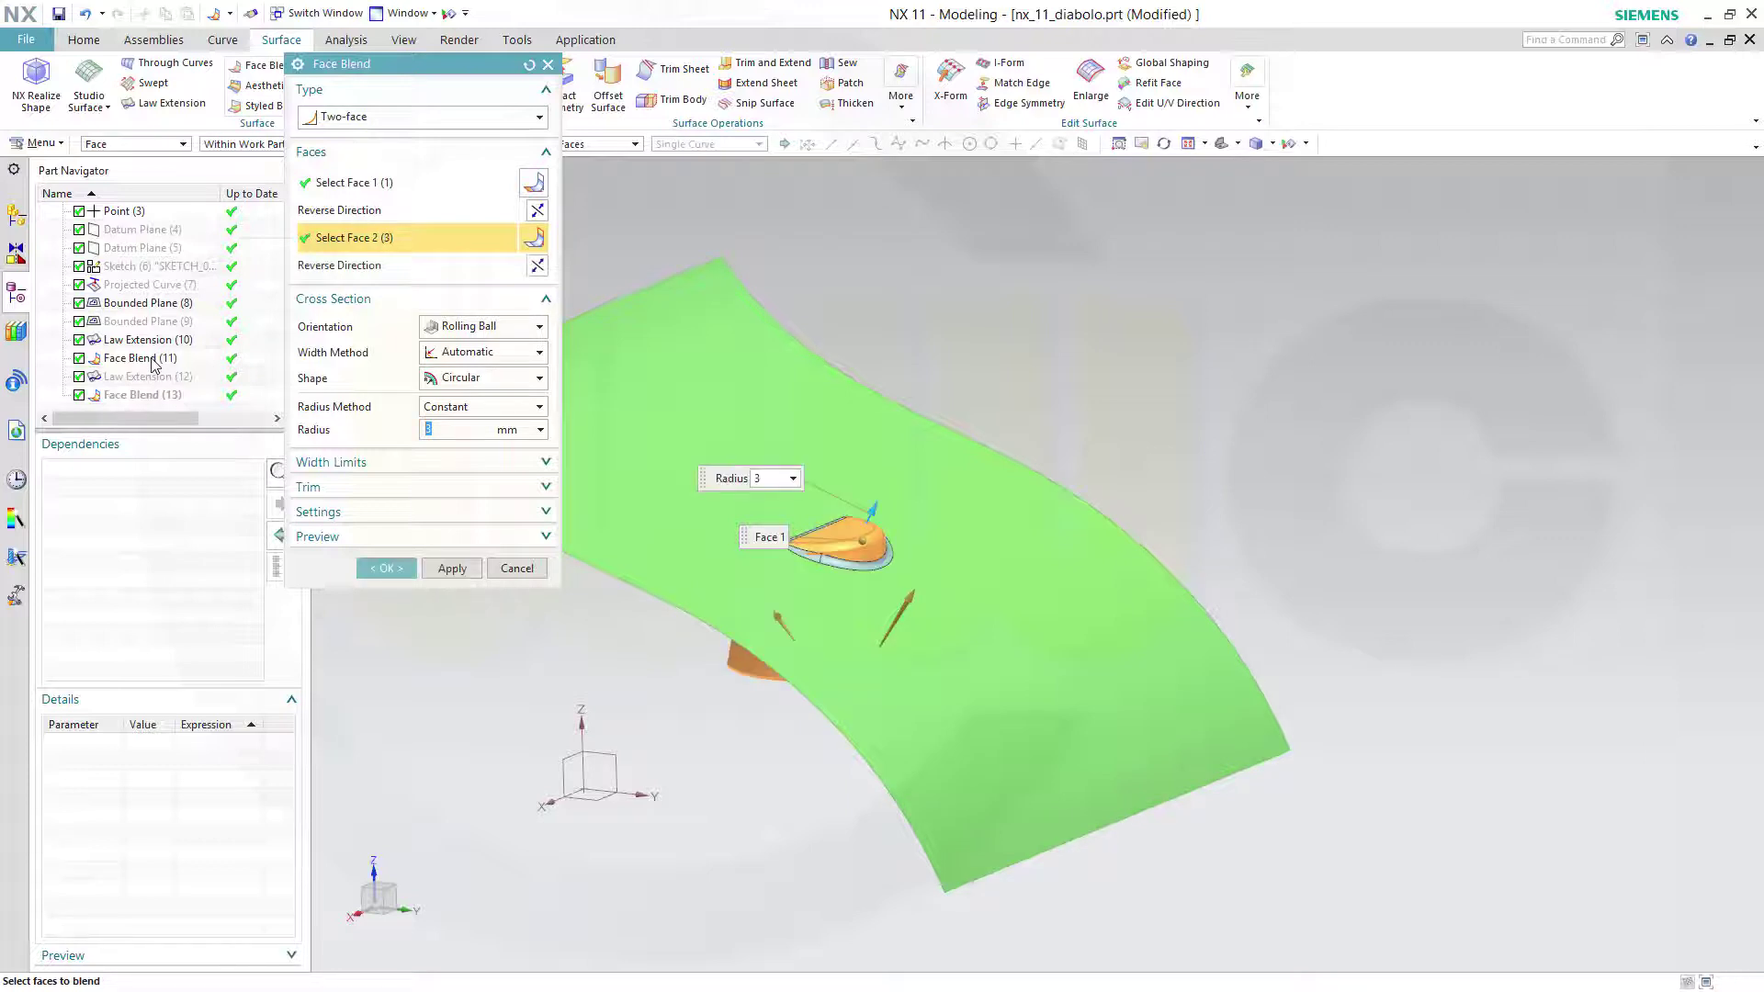
click(386, 568)
middle_drag(819, 555, 725, 473)
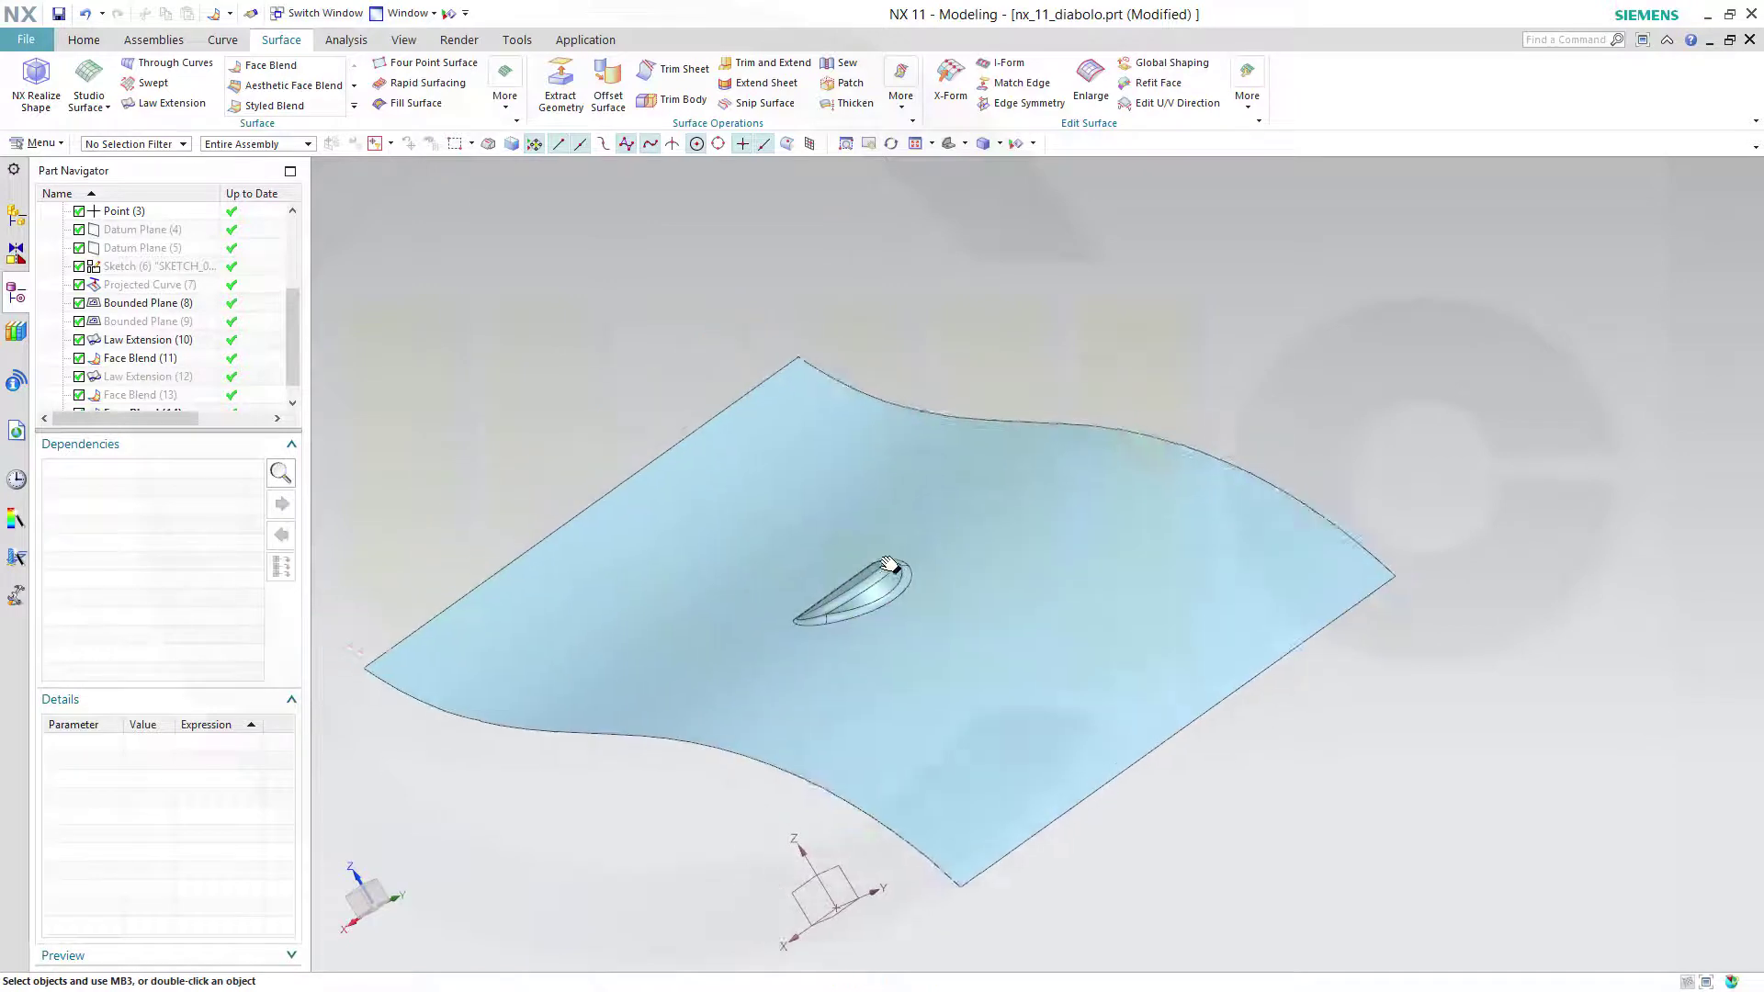
Step: Show Face Blend (13) again and reset the view with Home
middle_drag(907, 570, 861, 448)
scroll(184, 386, down, 1)
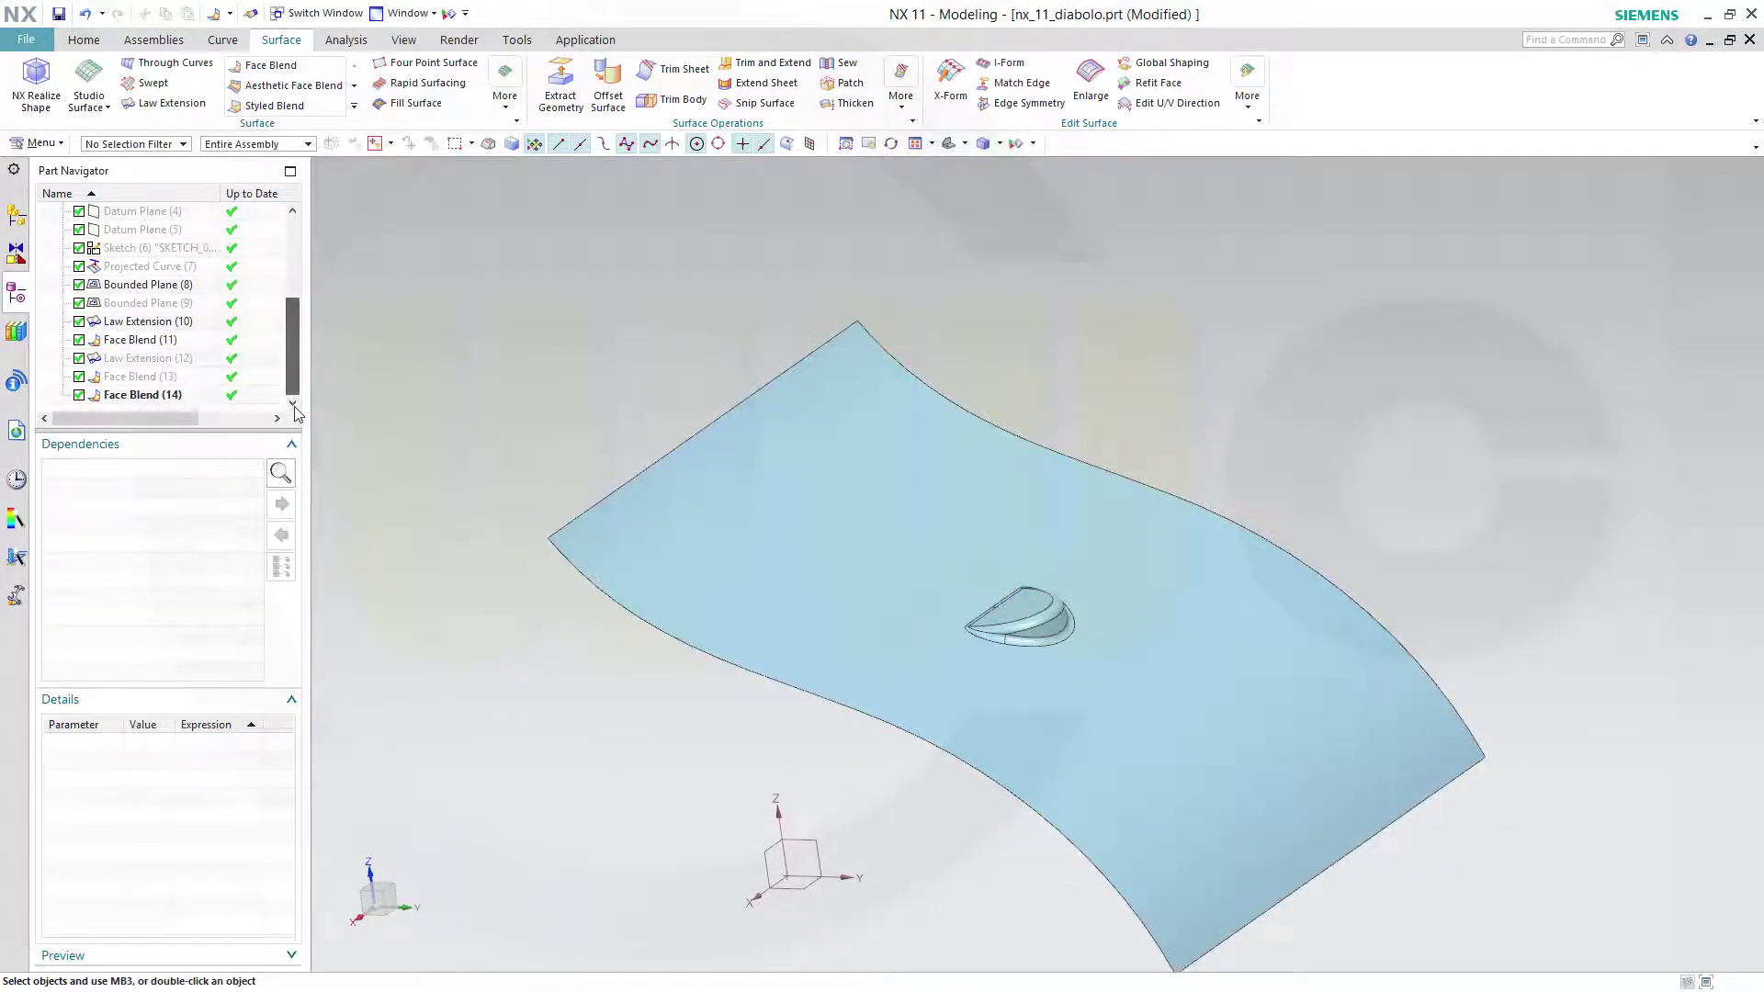
right_click(124, 382)
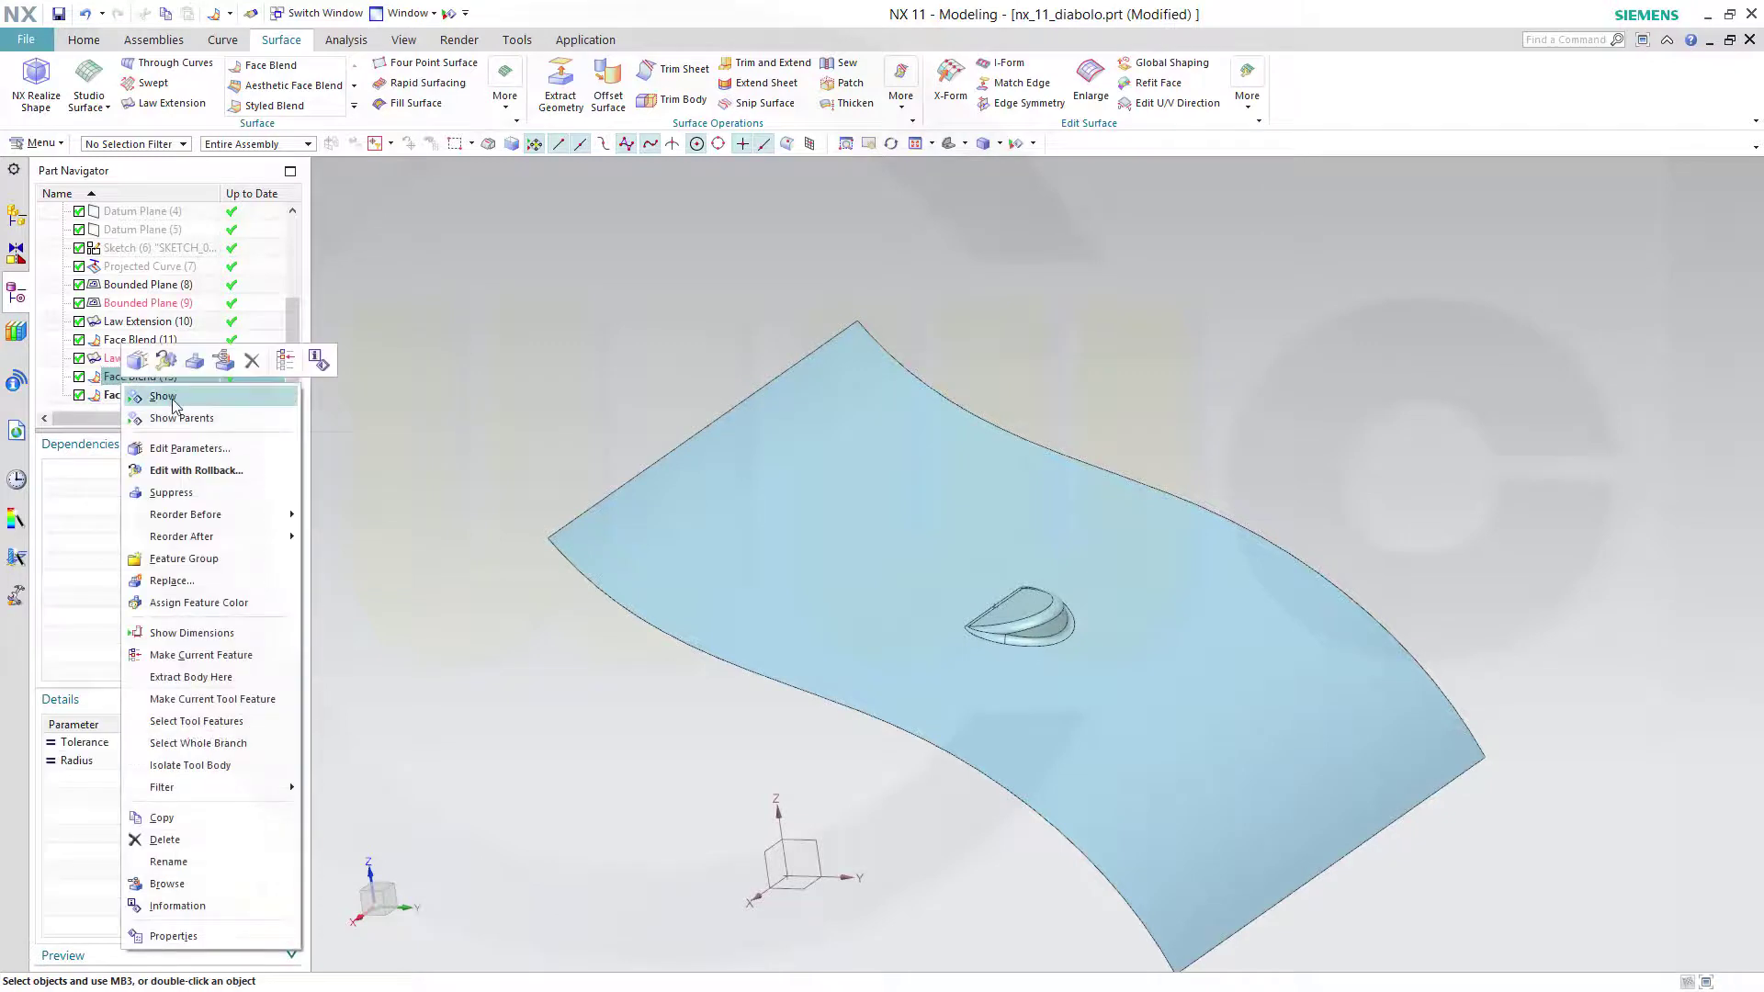
click(163, 397)
key(Home)
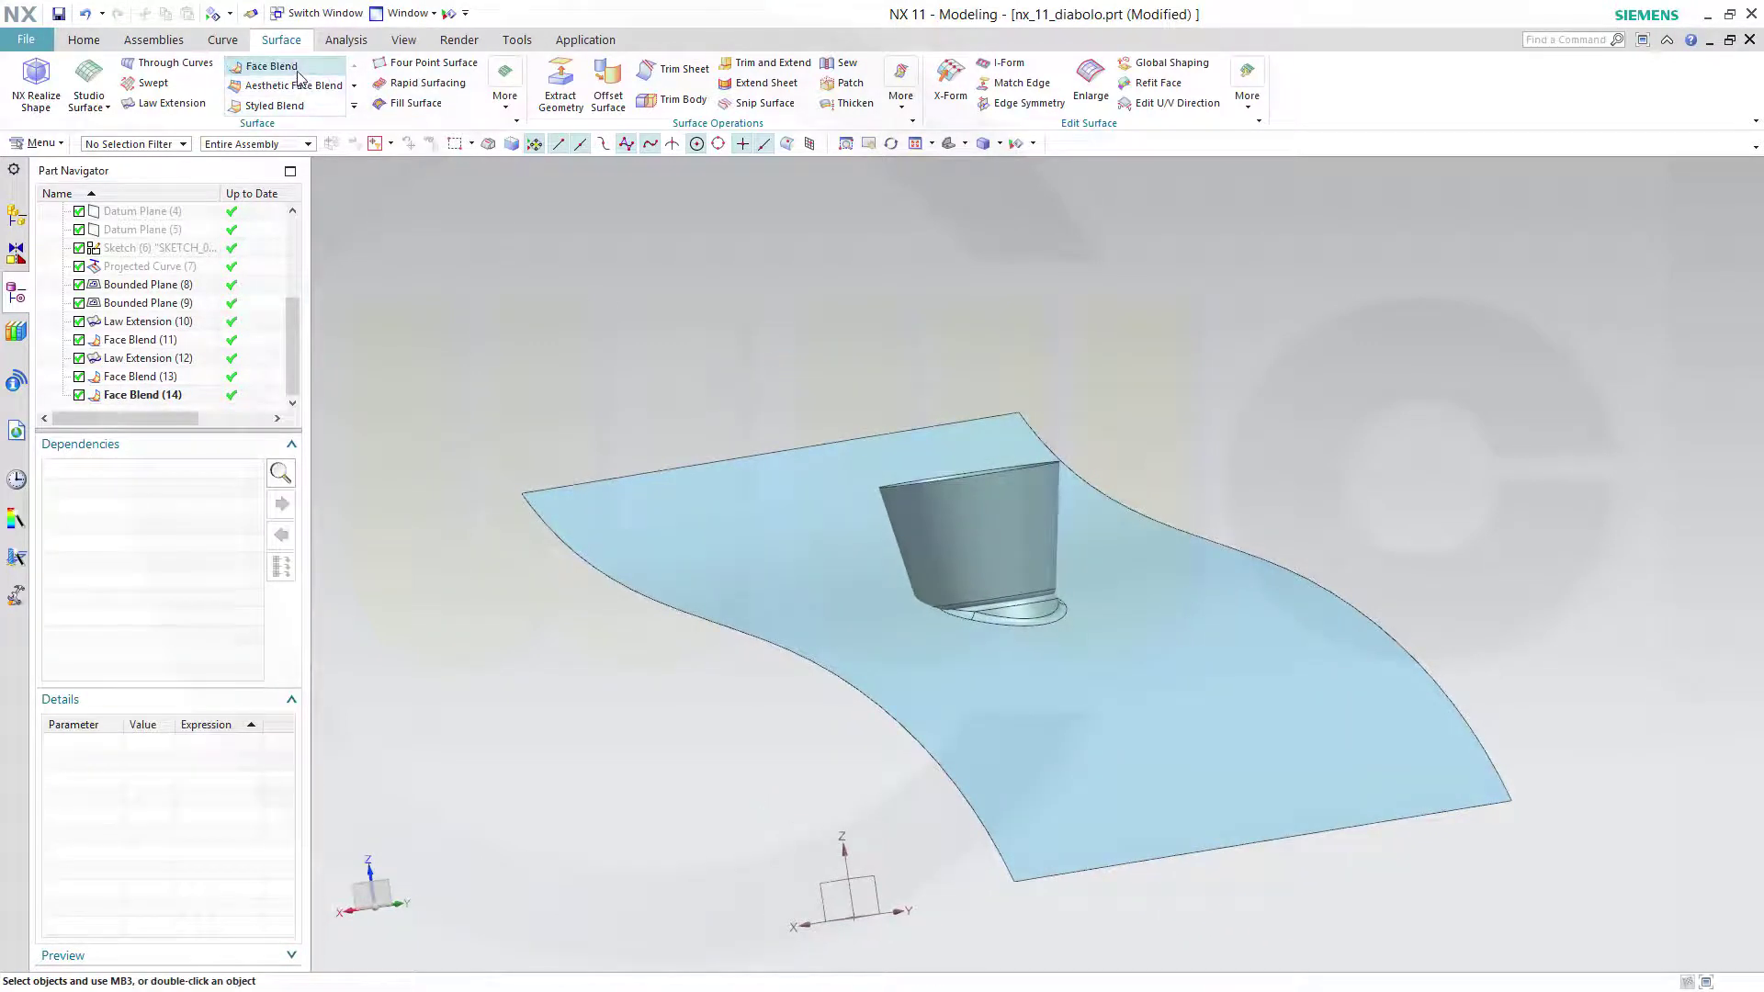
Step: Join the upper cone faces to the extruded sheet with a 3 mm rolling-ball face blend
click(267, 65)
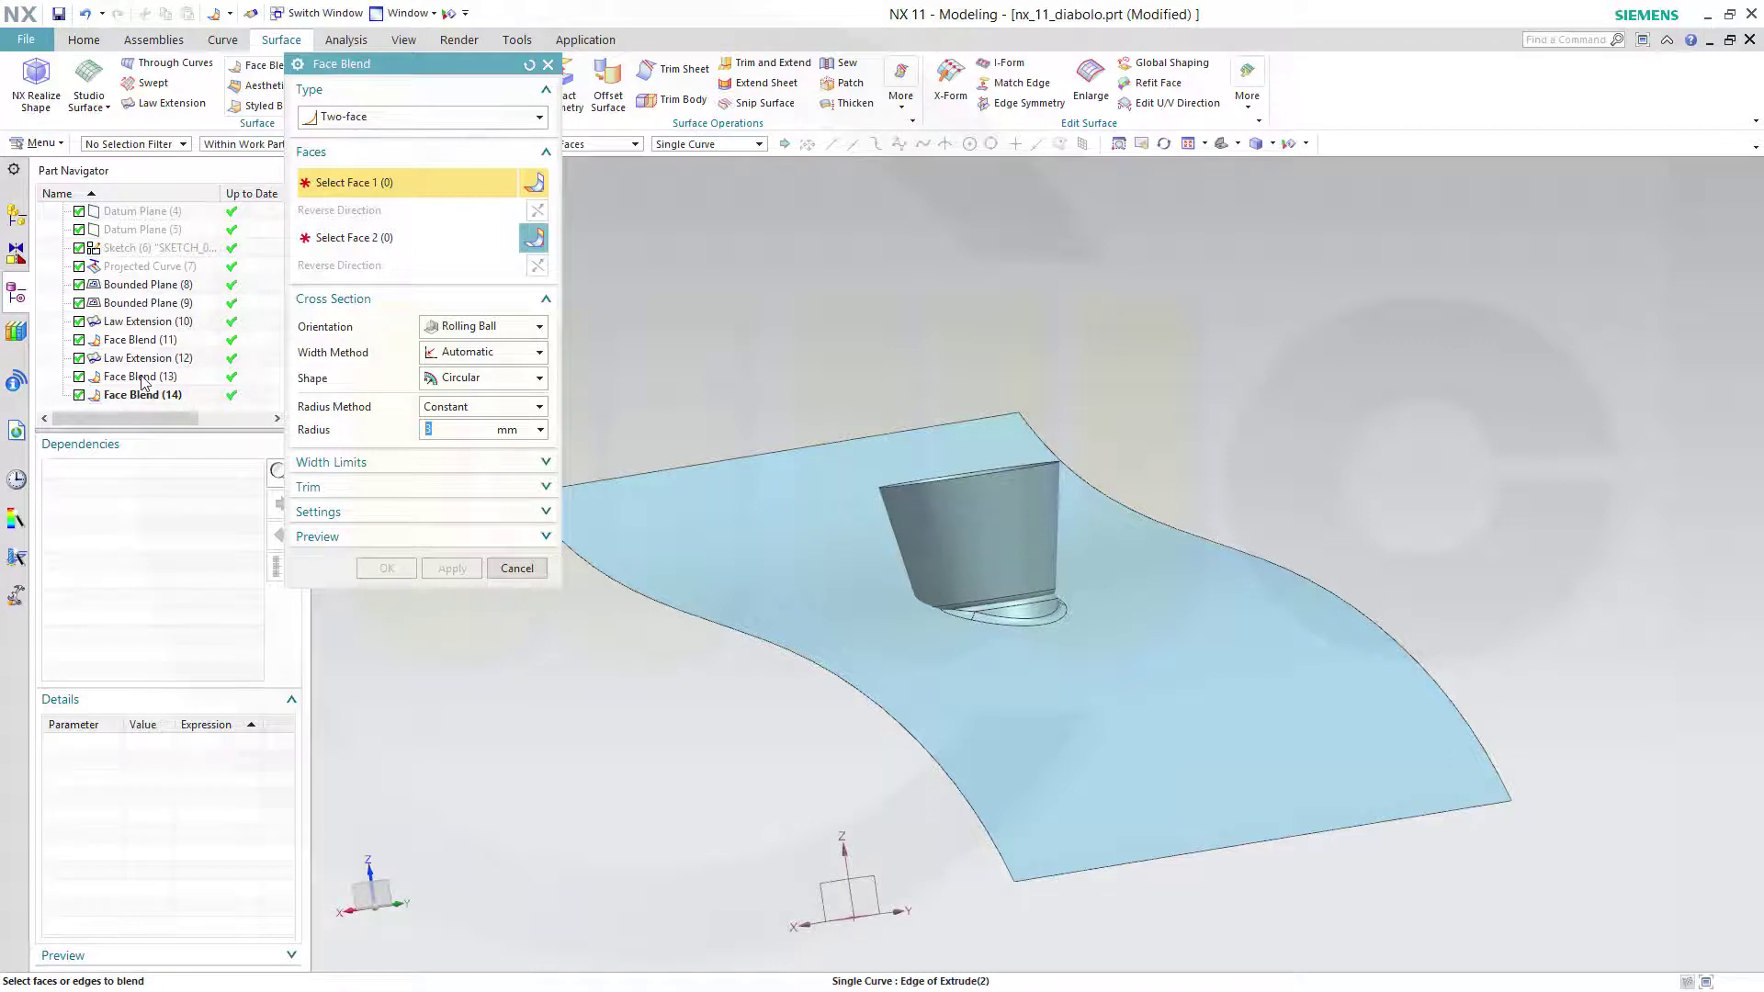
click(142, 380)
click(354, 235)
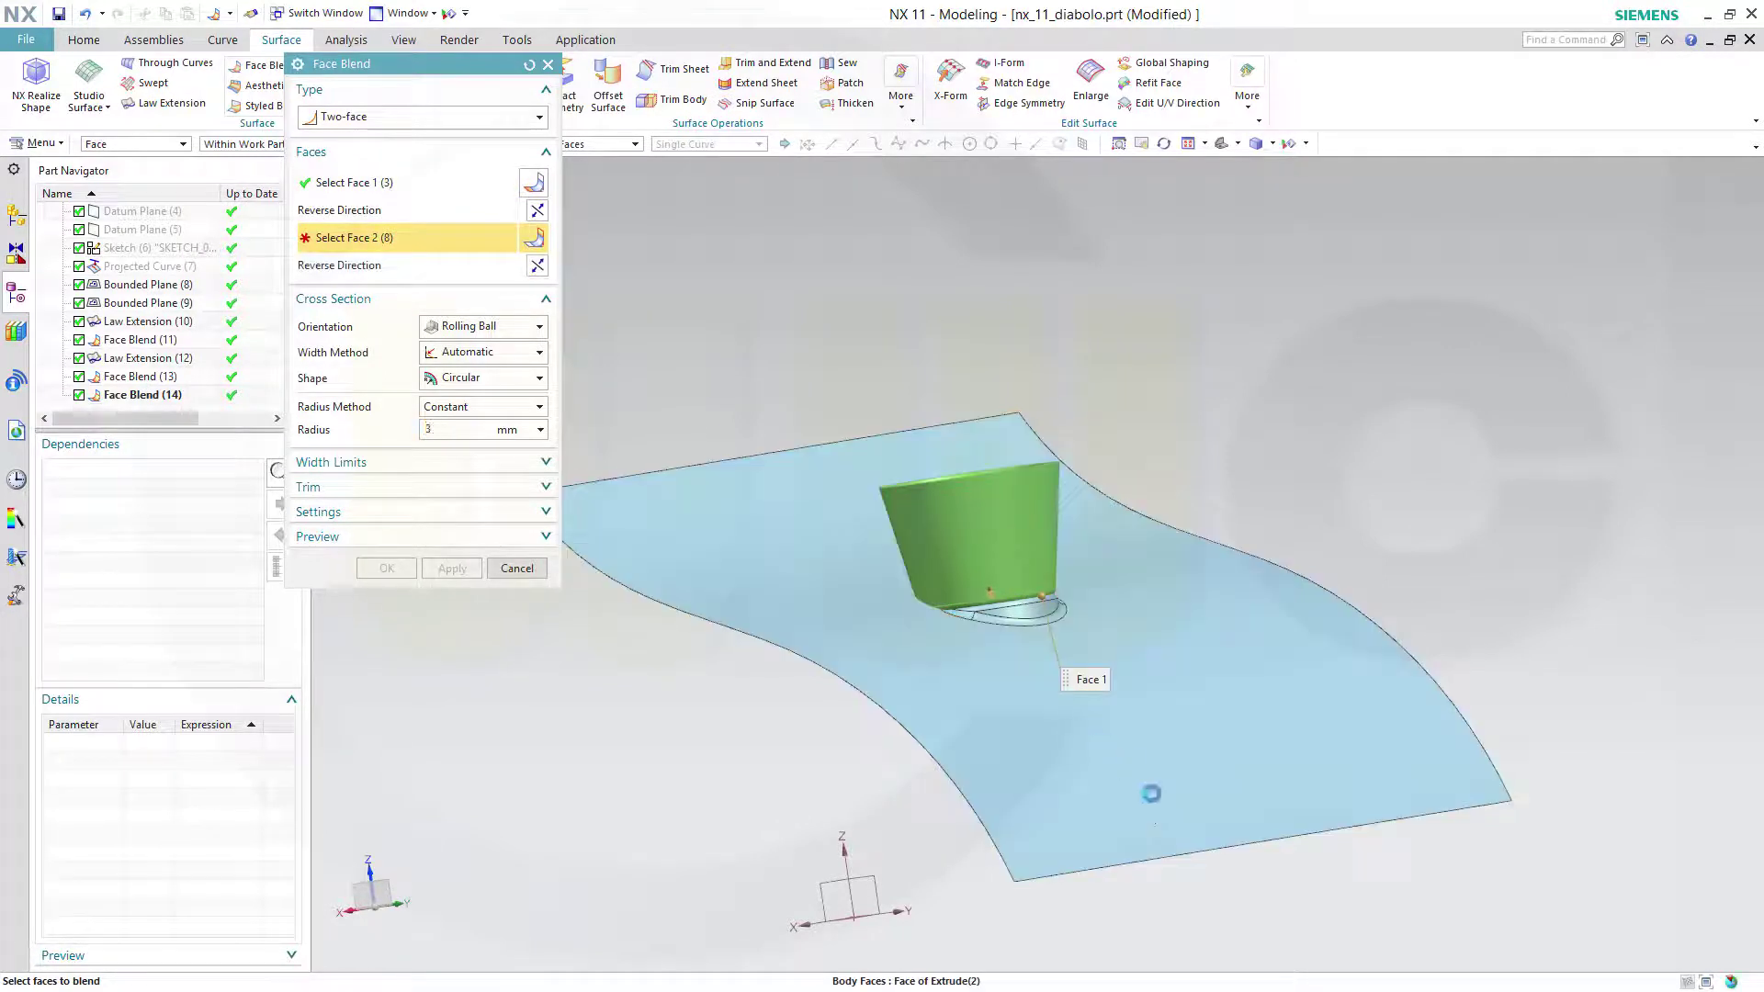
click(1150, 808)
mouse_move(1252, 533)
middle_down()
mouse_move(1280, 564)
mouse_move(1284, 495)
mouse_move(1268, 532)
mouse_move(1225, 524)
middle_up()
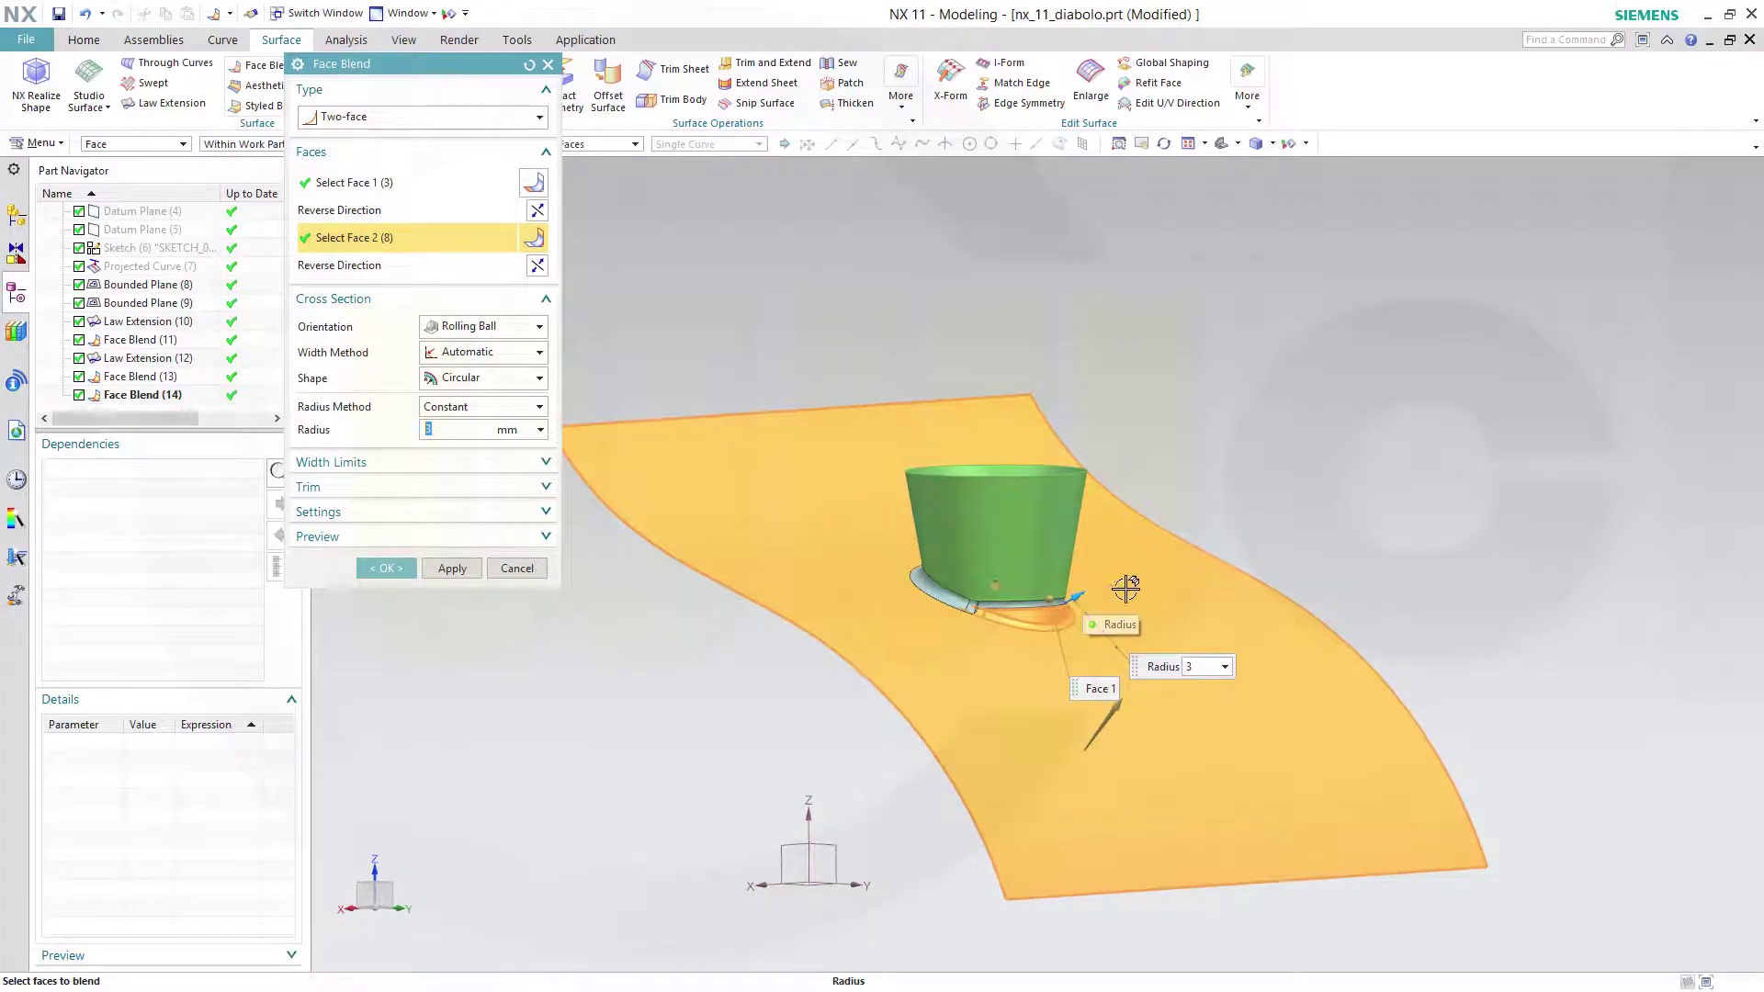
middle_drag(1056, 742, 1260, 727)
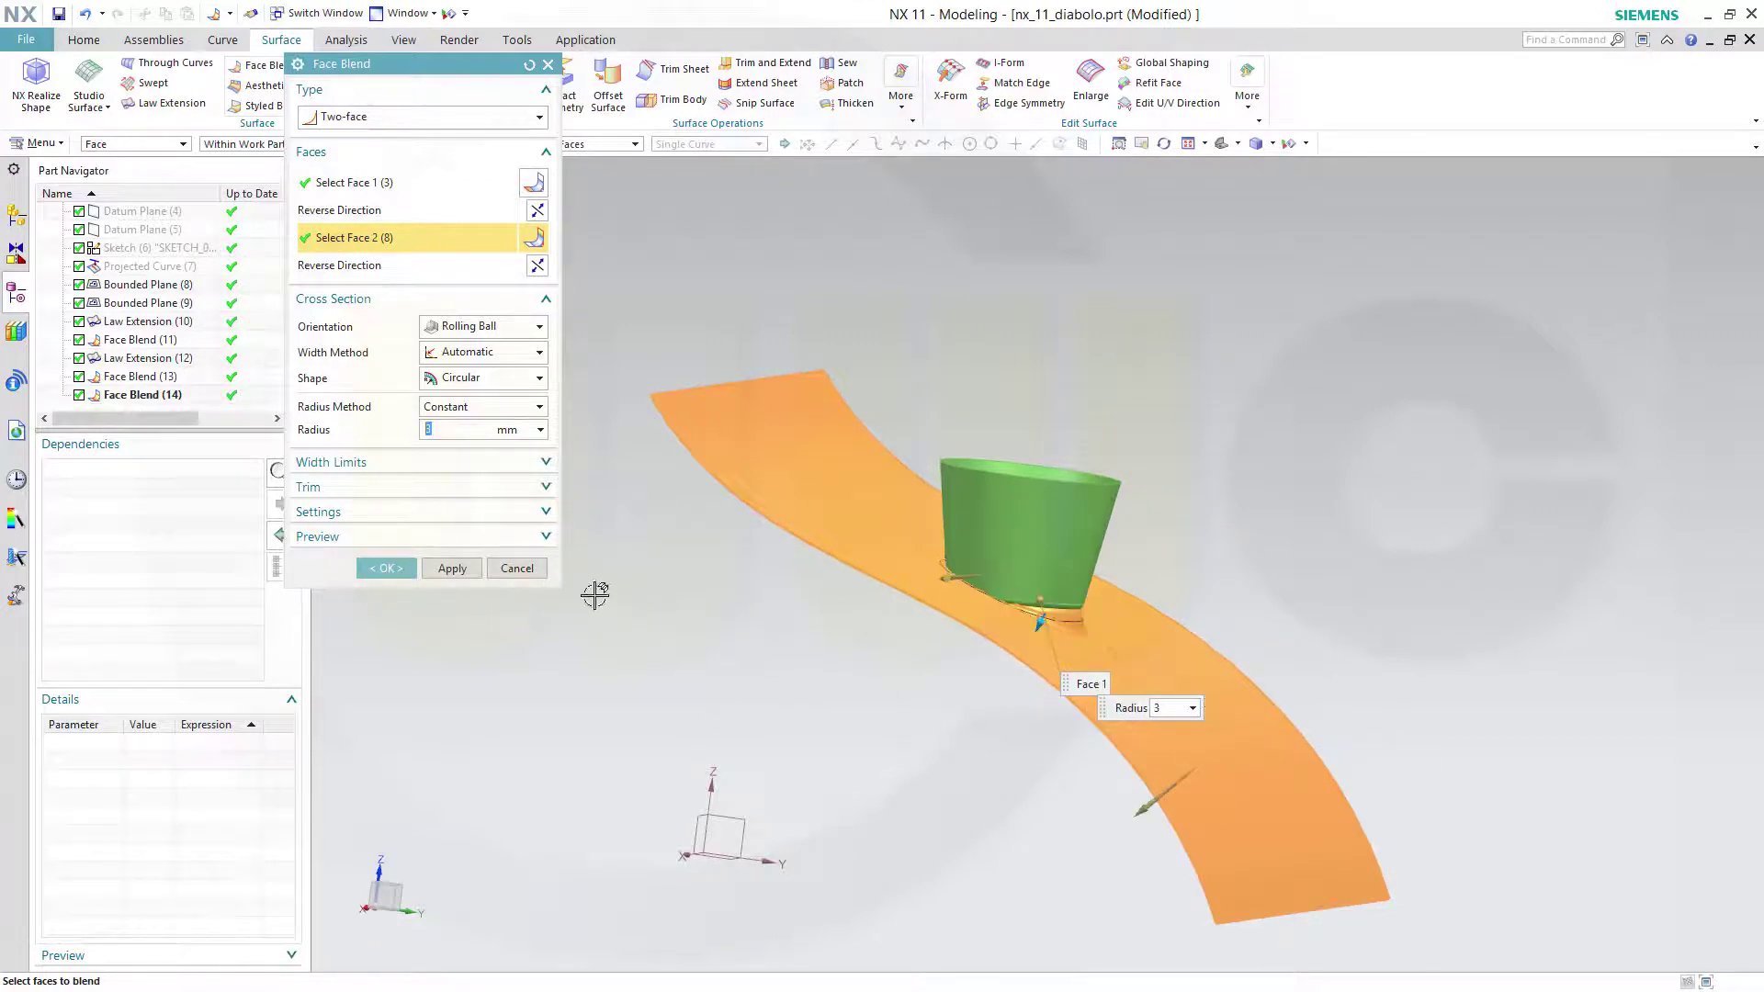
click(381, 571)
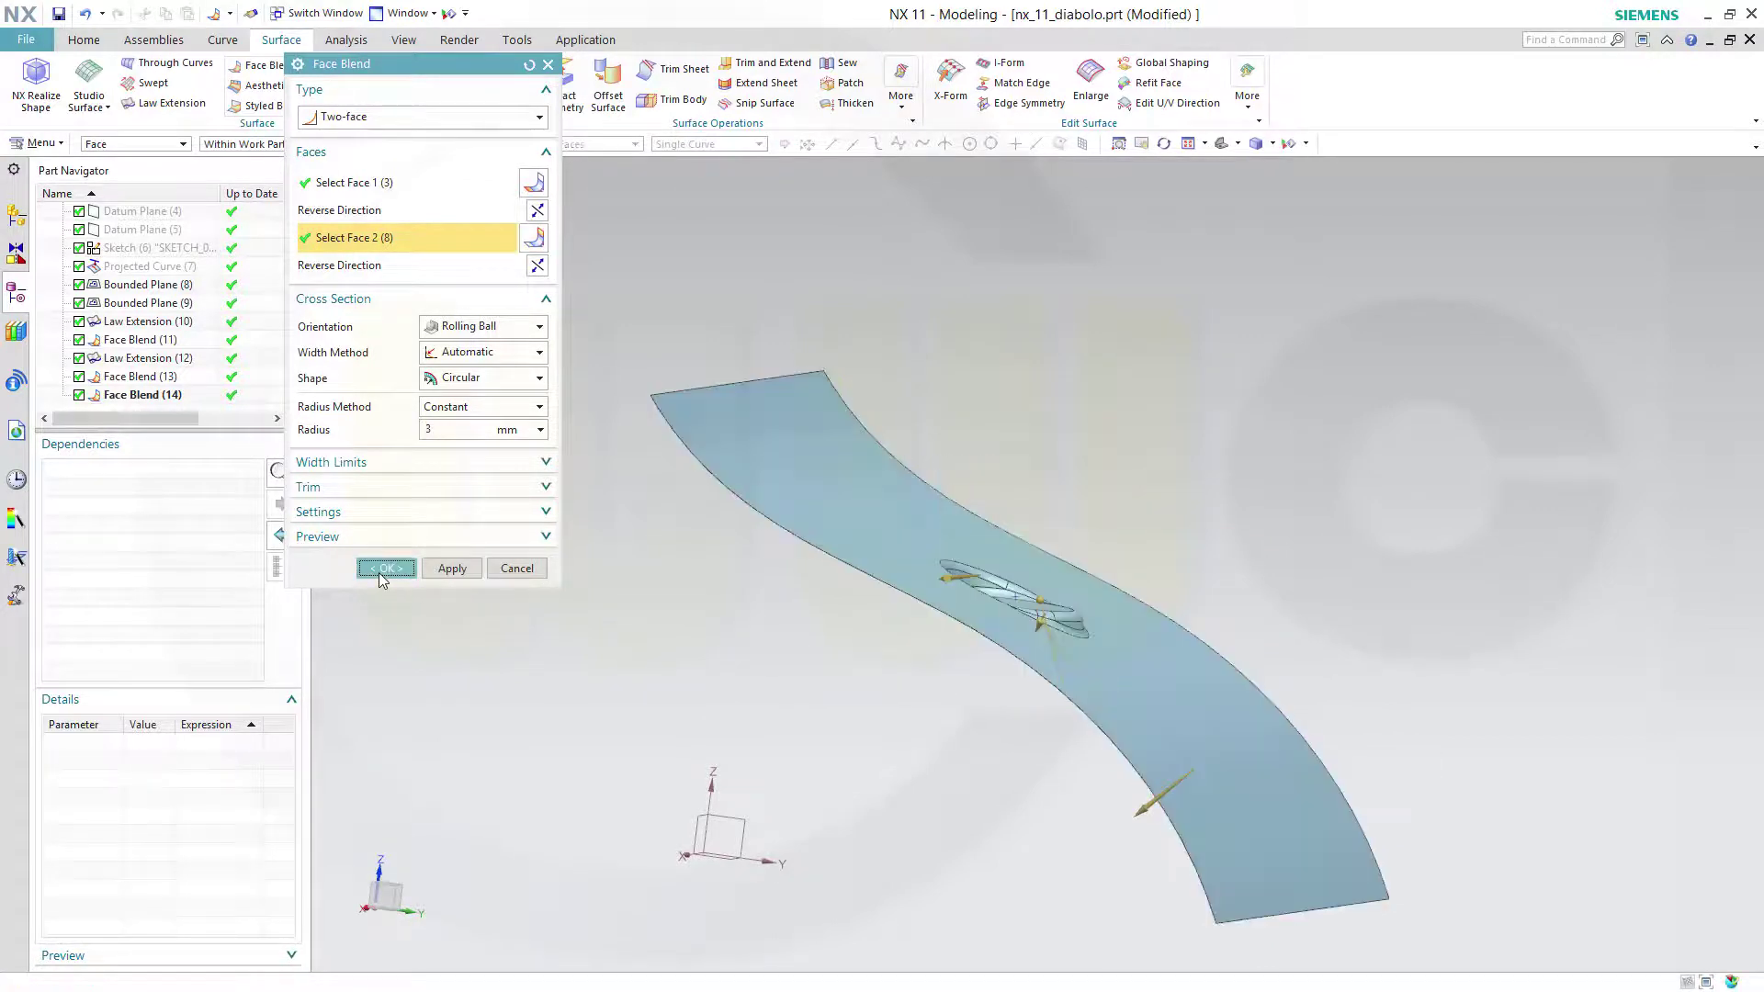
middle_drag(922, 678, 1075, 747)
scroll(1032, 699, down, 3)
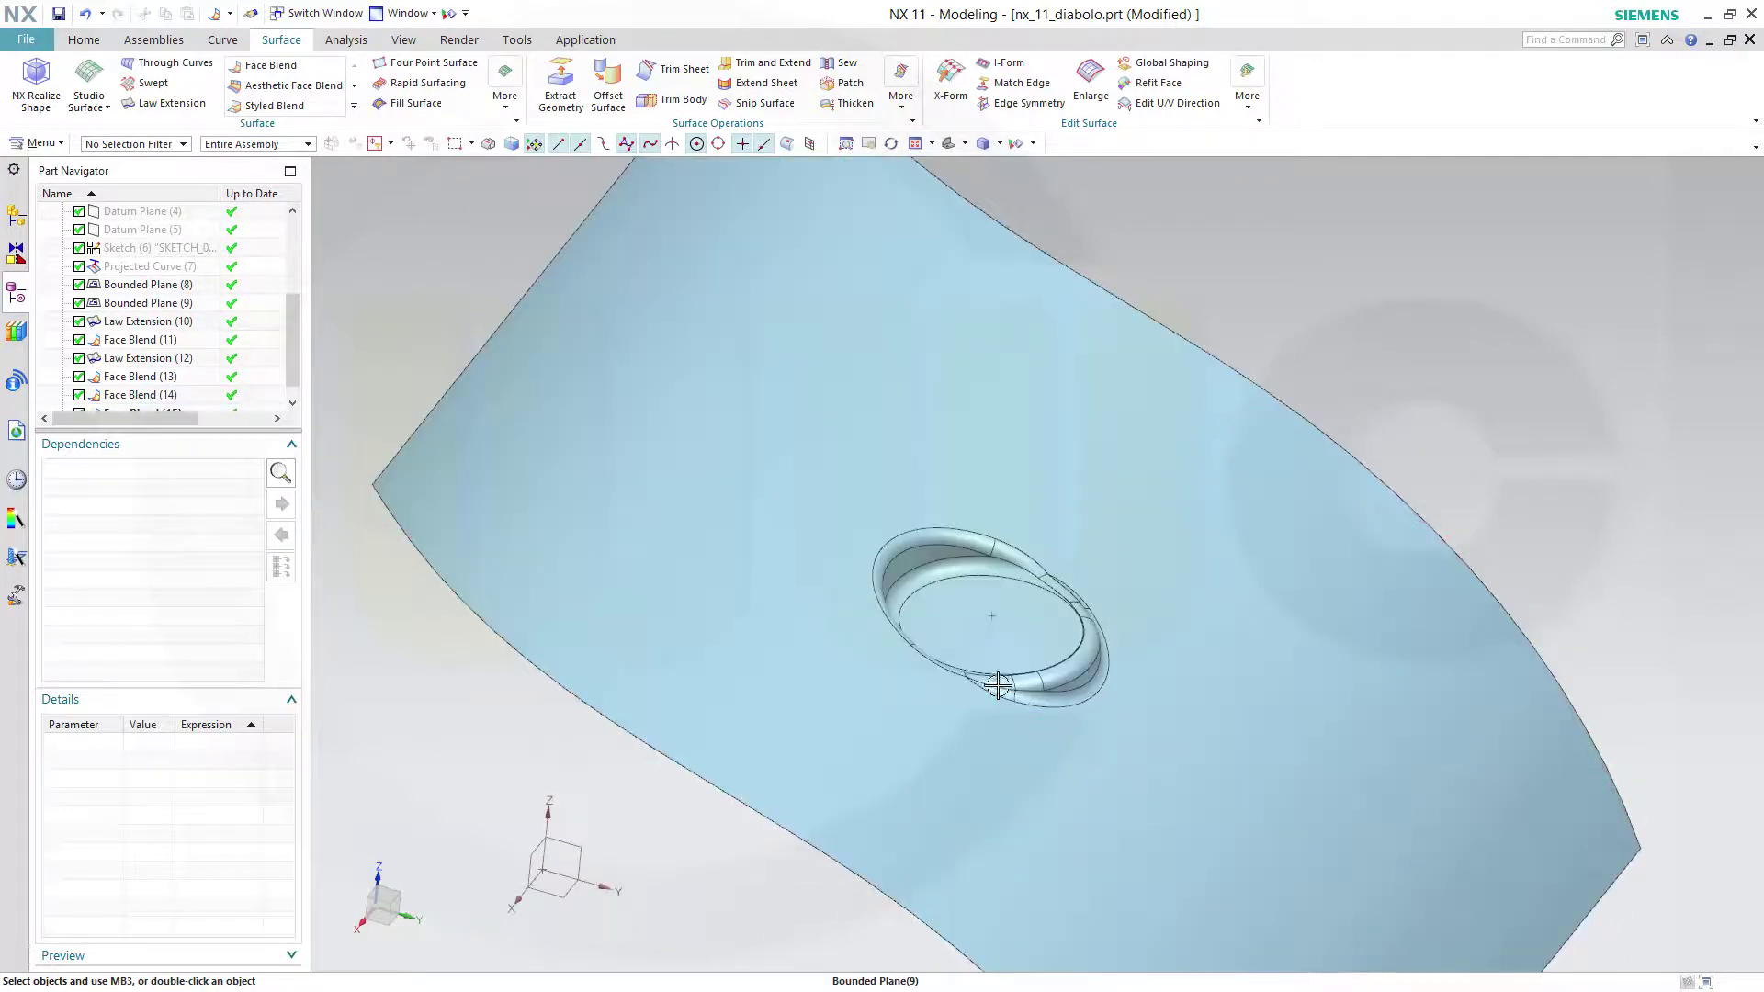
middle_drag(997, 685, 929, 512)
scroll(910, 487, down, 3)
scroll(962, 520, up, 5)
middle_drag(1017, 618, 1002, 678)
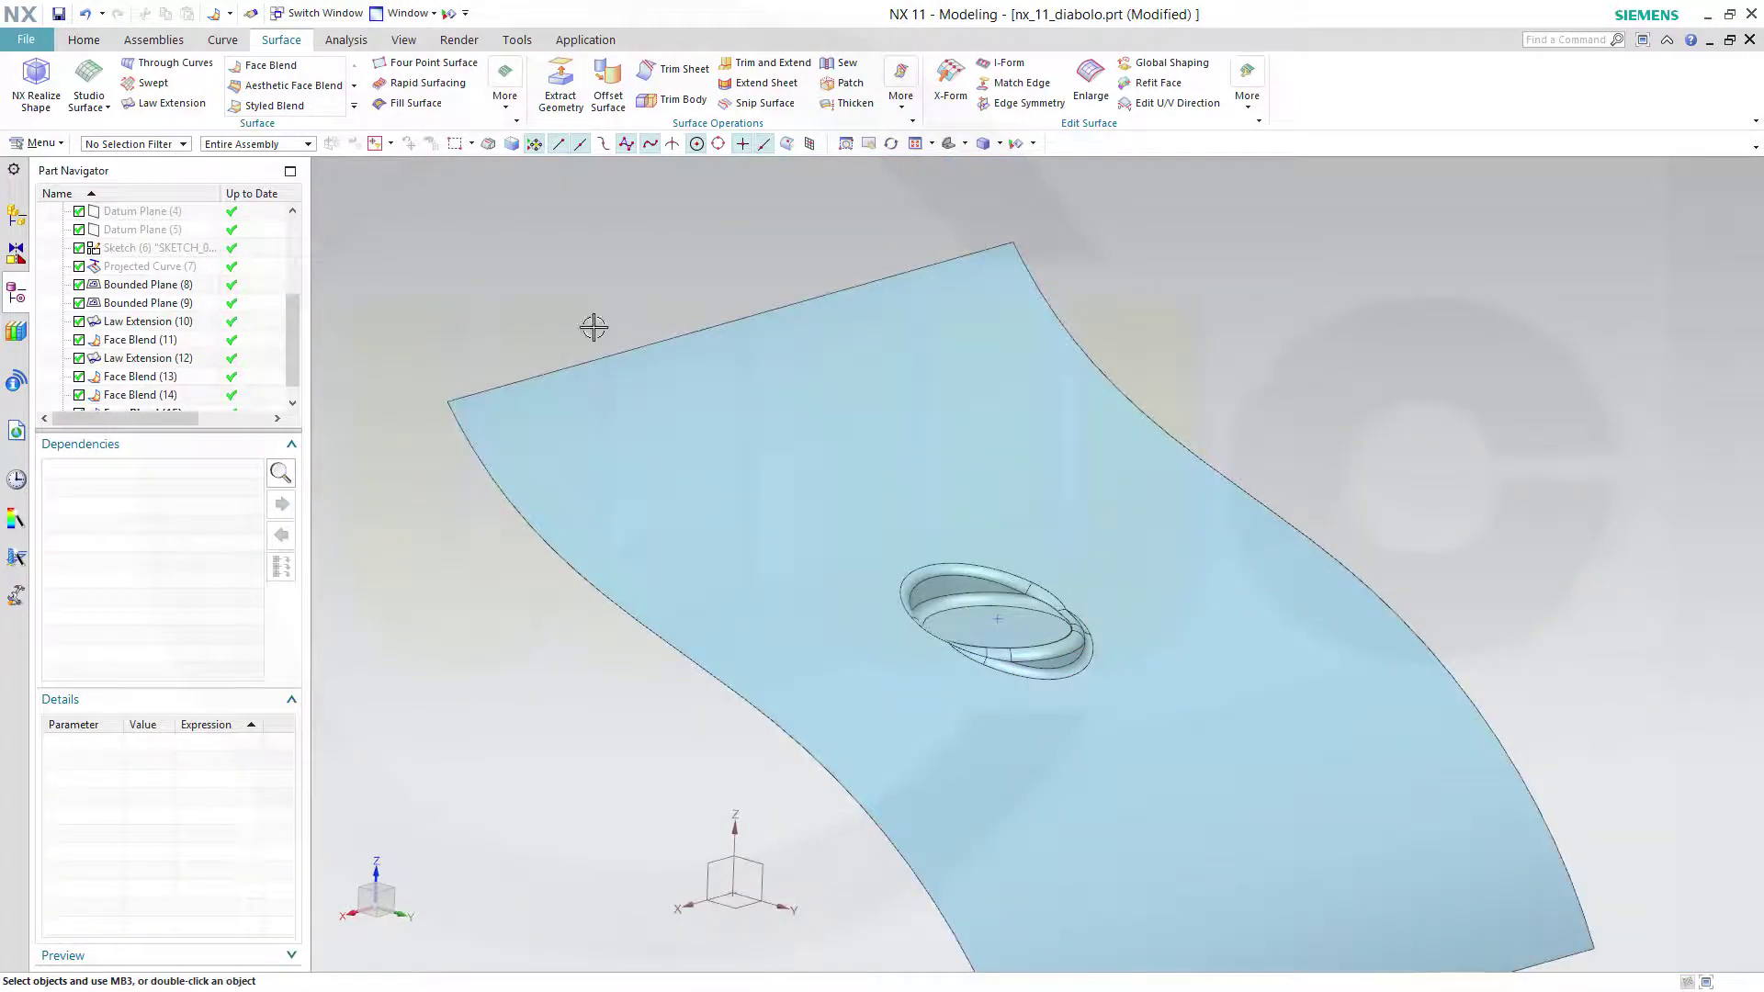
scroll(296, 323, down, 1)
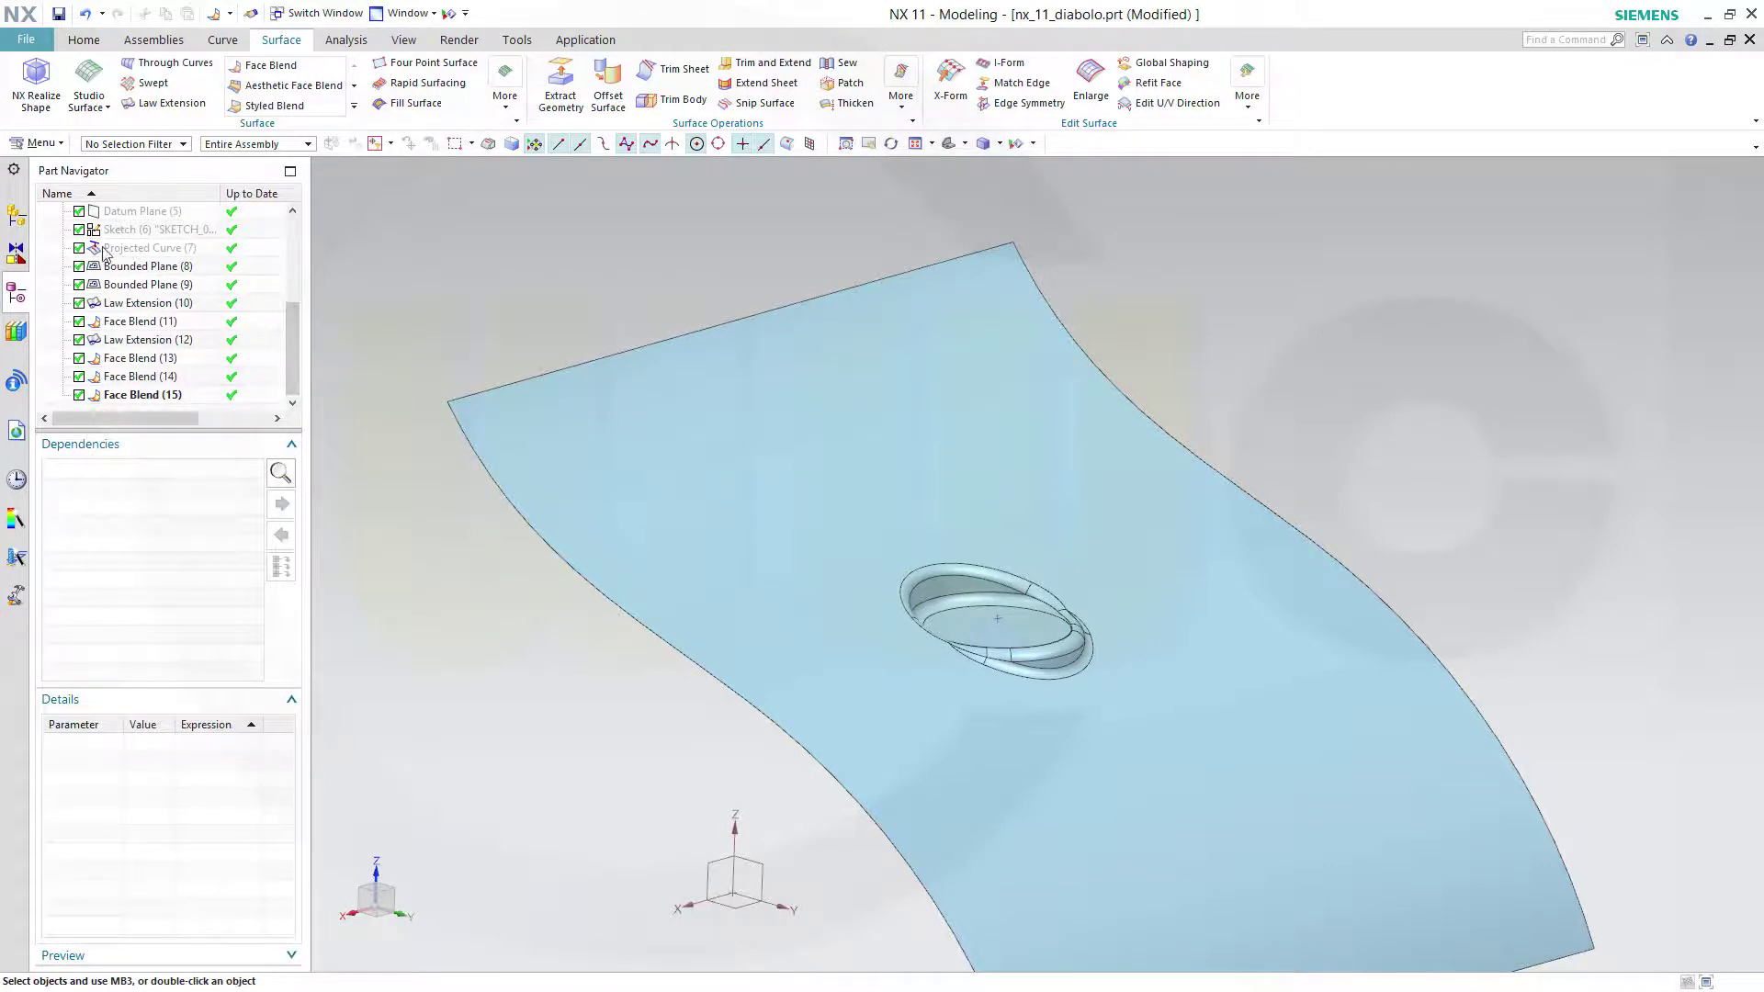
drag(288, 373, 278, 407)
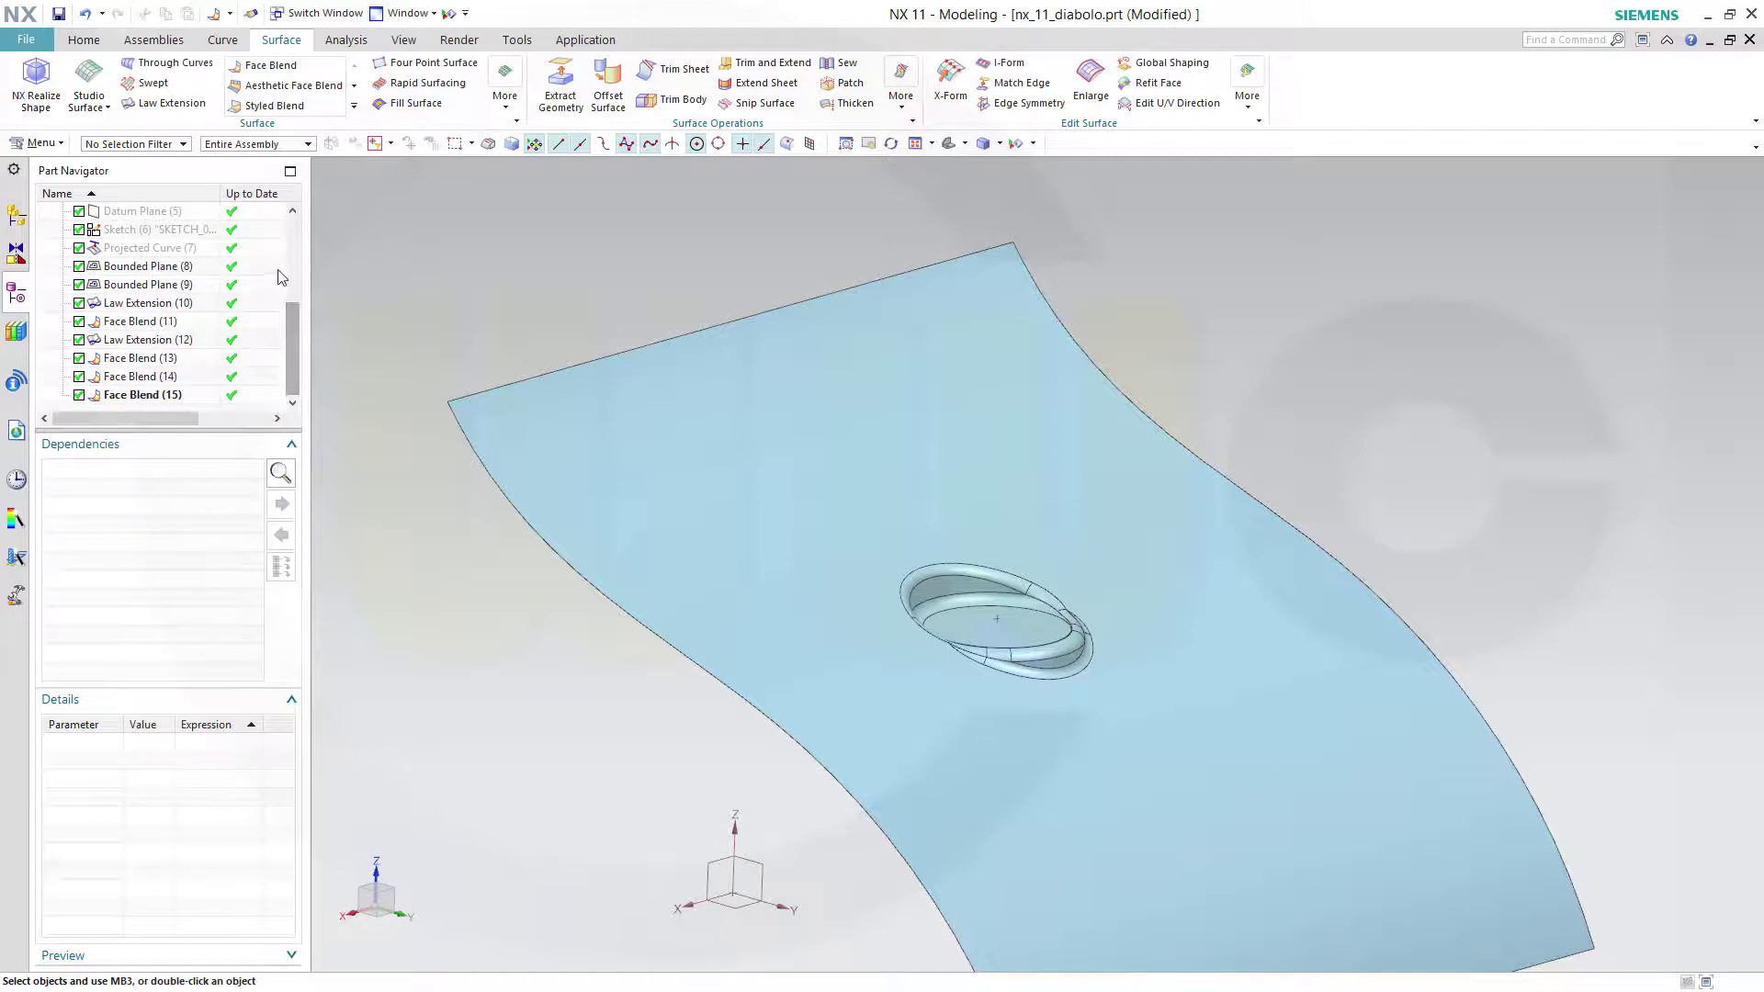